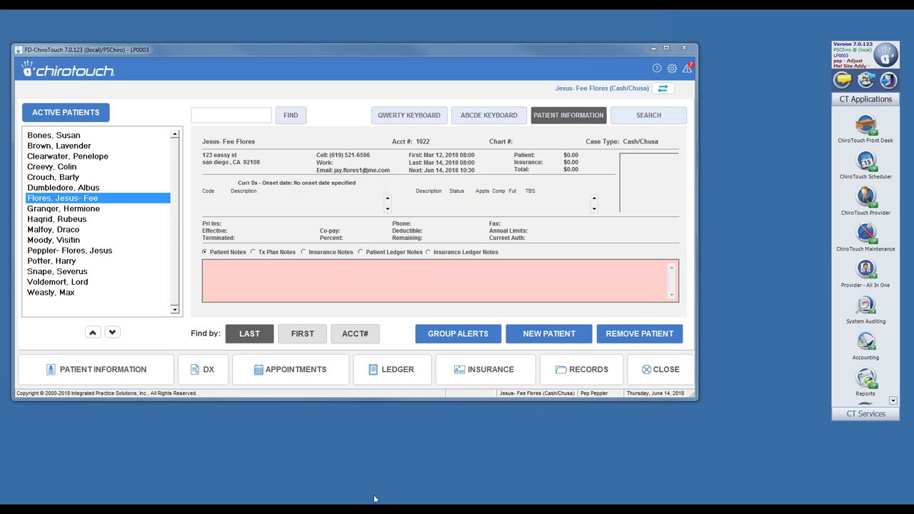
Step: Preview the Maintenance and Front Desk windows from the taskbar, then return to Front Desk
mouse_move(308, 509)
mouse_move(336, 486)
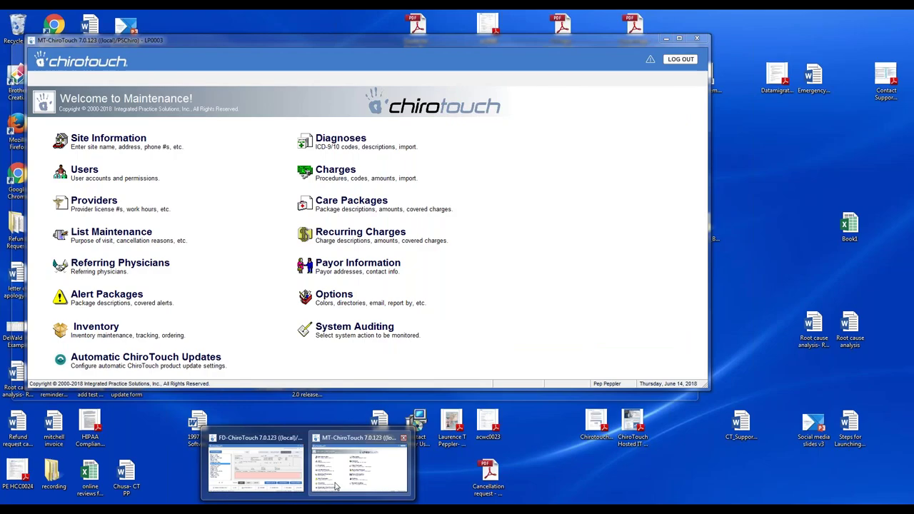
mouse_move(256, 468)
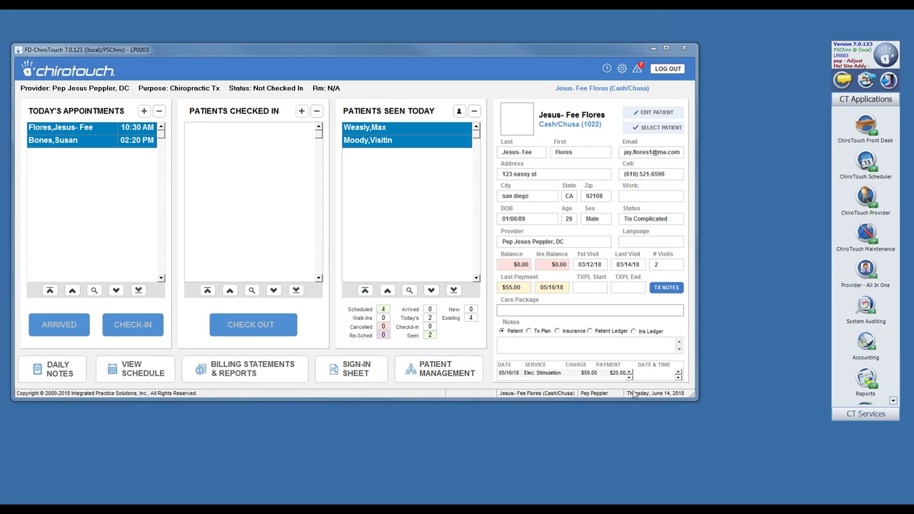
Step: Enlarge the Front Desk window and open the 10:30 AM patient's information record
left_click_drag(695, 398, 718, 428)
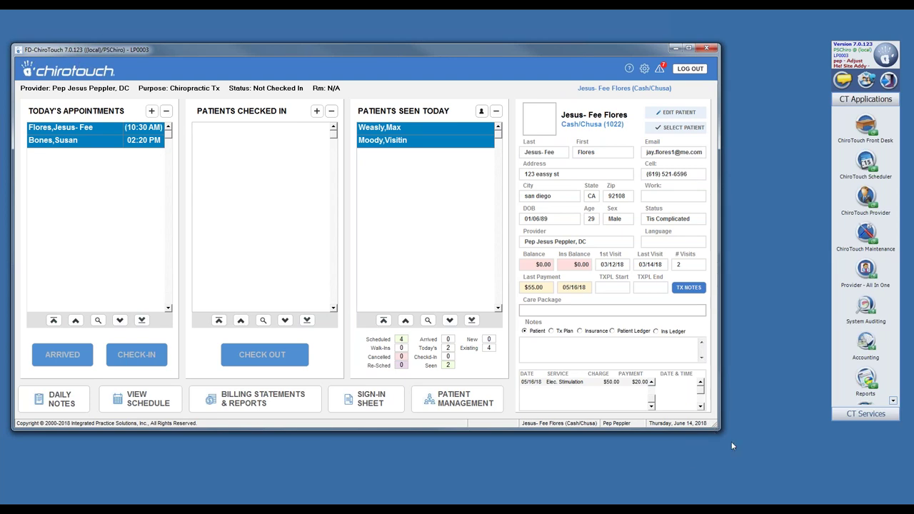
left_click_drag(716, 432, 828, 489)
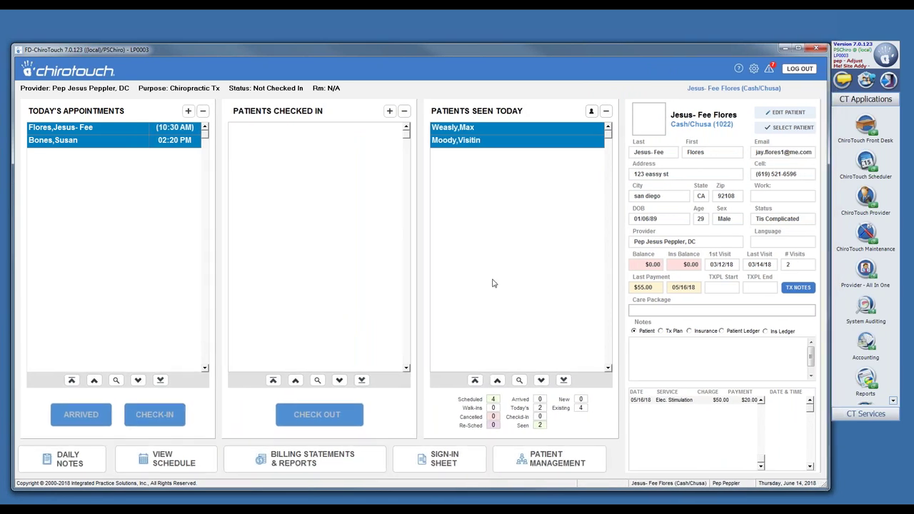
left_click(134, 129)
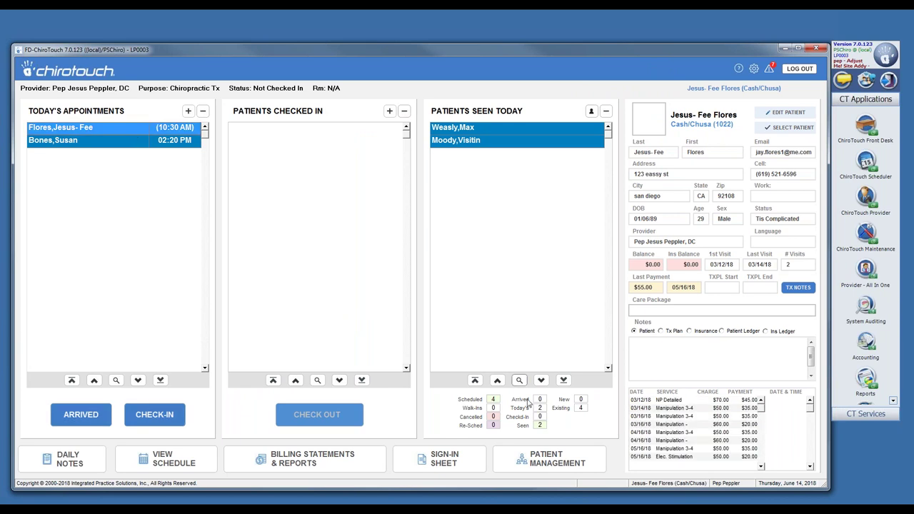
double_click(93, 138)
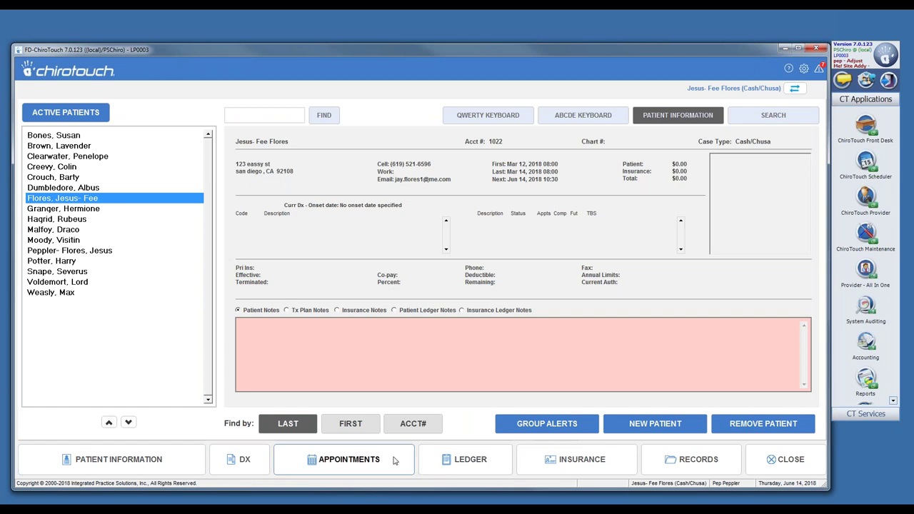
left_click(123, 463)
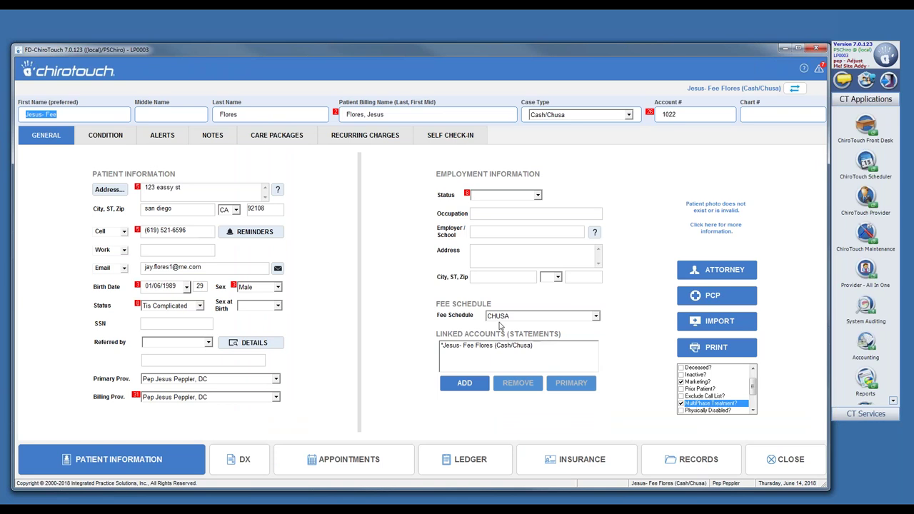
mouse_move(314, 504)
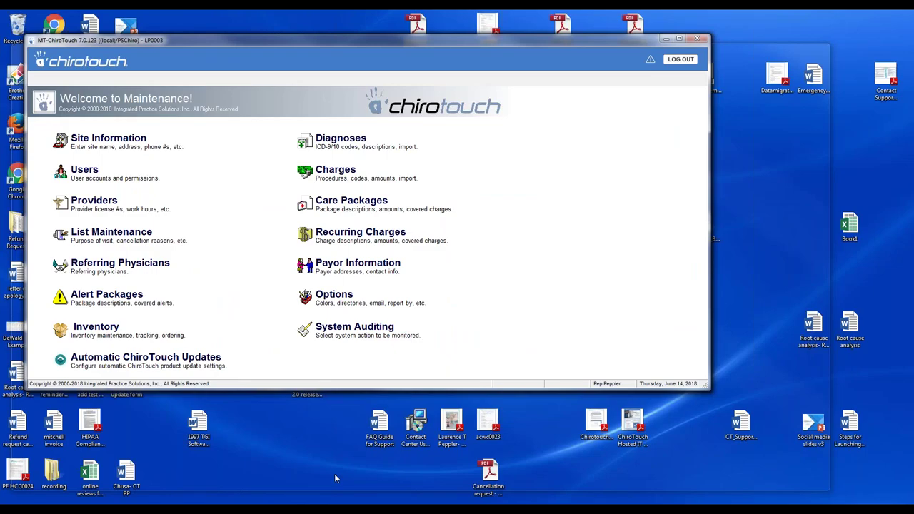
Step: Review the CHUSA fee schedule under Maintenance Charges, then exit Fee Schedules
left_click(334, 475)
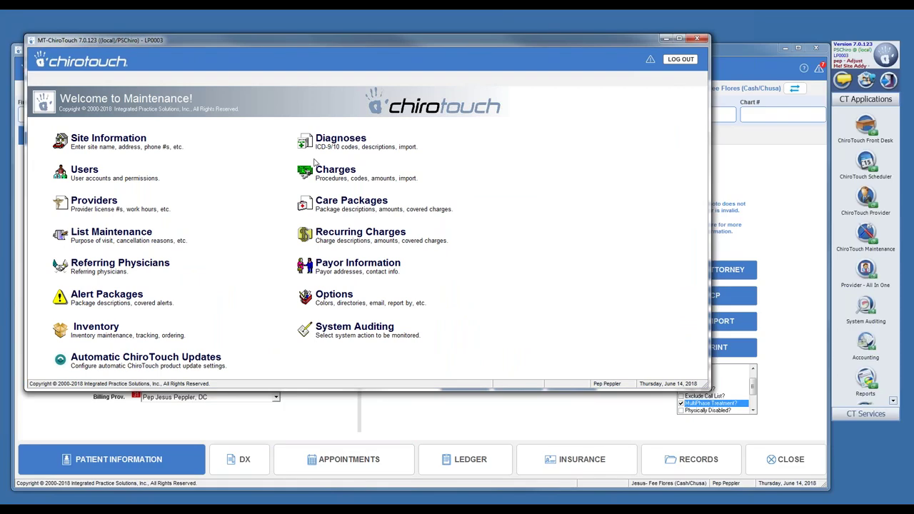
left_click(375, 183)
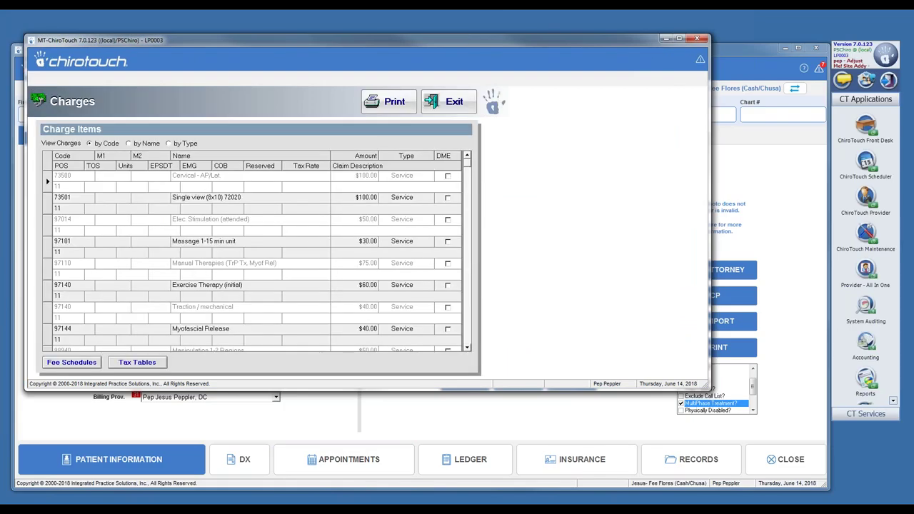
left_click(73, 364)
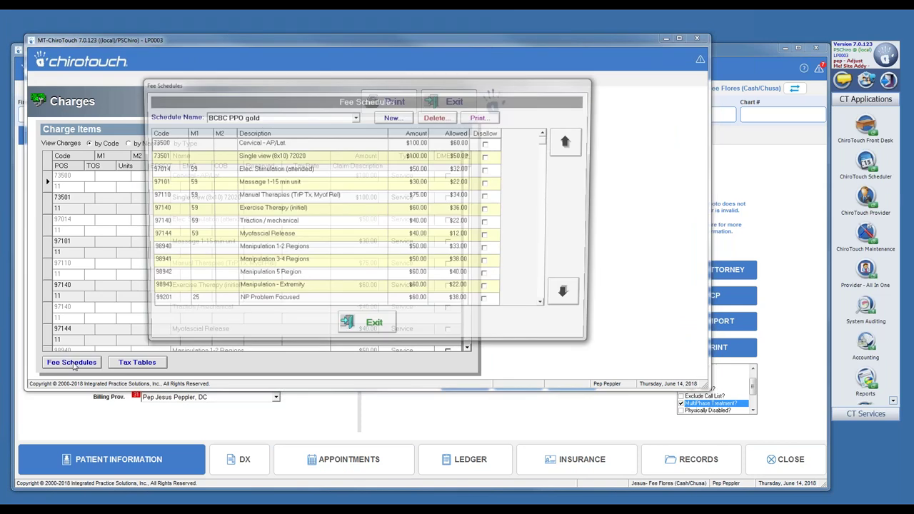
left_click(355, 117)
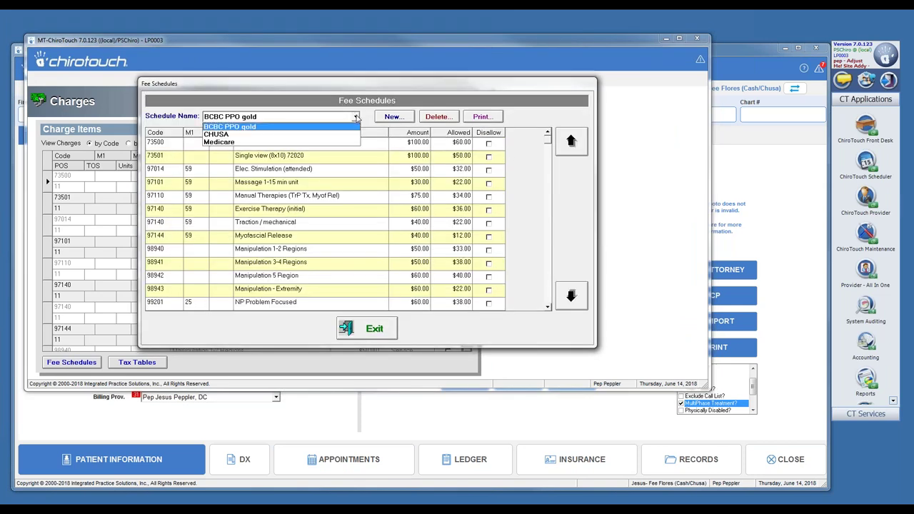
left_click(250, 135)
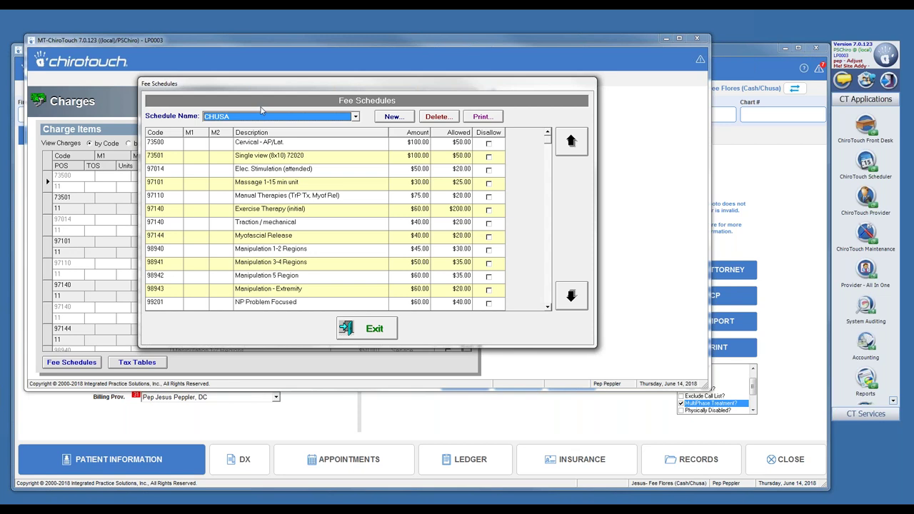
left_click(372, 329)
left_click(327, 284)
Step: Recheck the CHUSA fee schedule, exit despite zero allowed amounts, and minimize Charges
left_click(95, 364)
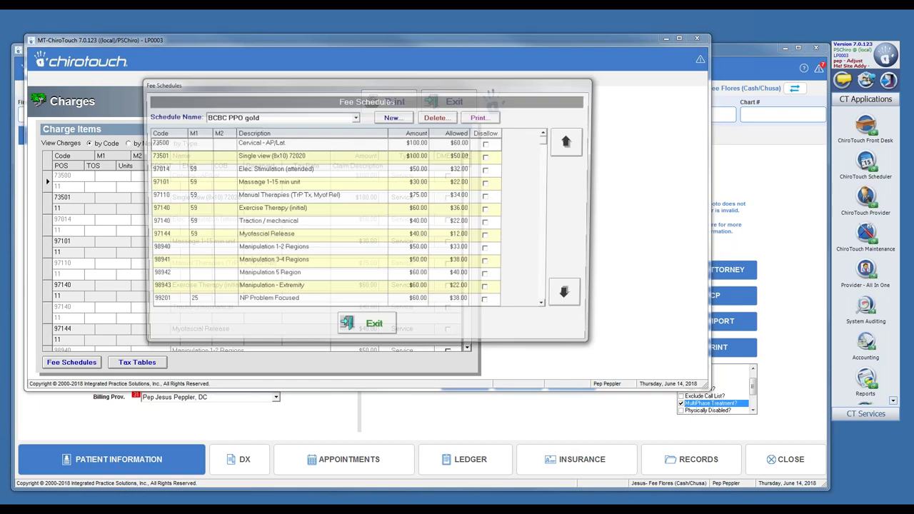
left_click(356, 117)
left_click(230, 134)
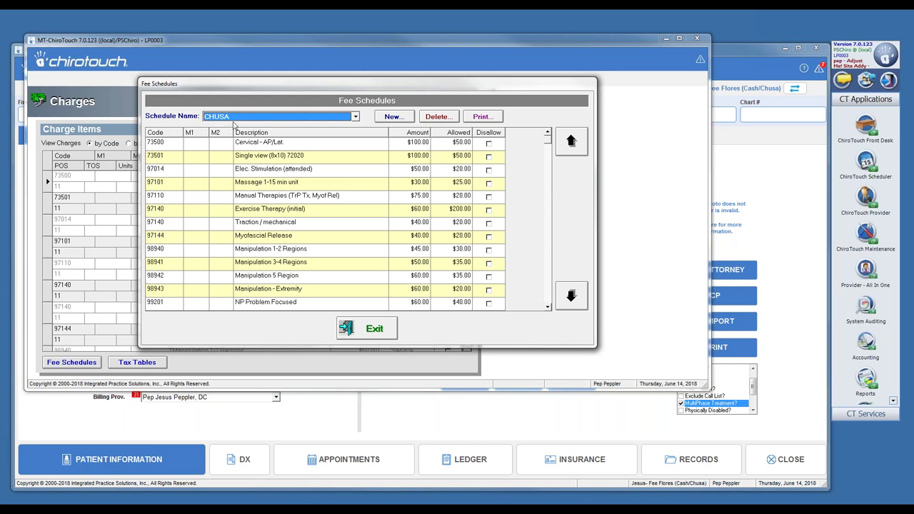
left_click(371, 331)
left_click(328, 285)
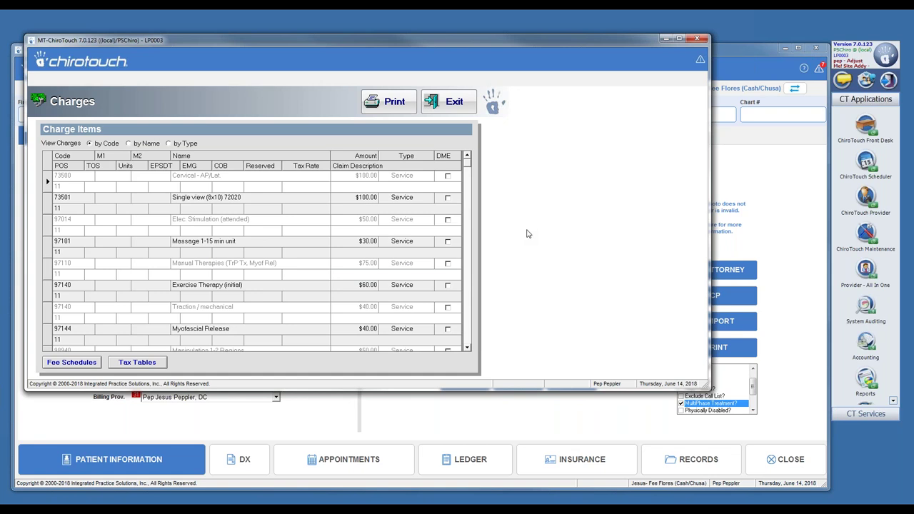
left_click(666, 40)
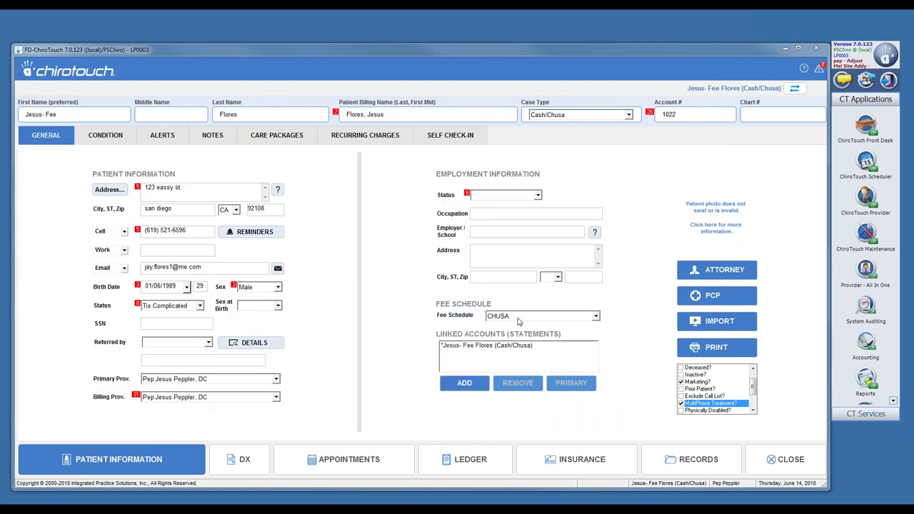
Step: Change the CHUSA 97140 Exercise Therapy allowed amount from $200.00 to $20.00
mouse_move(308, 509)
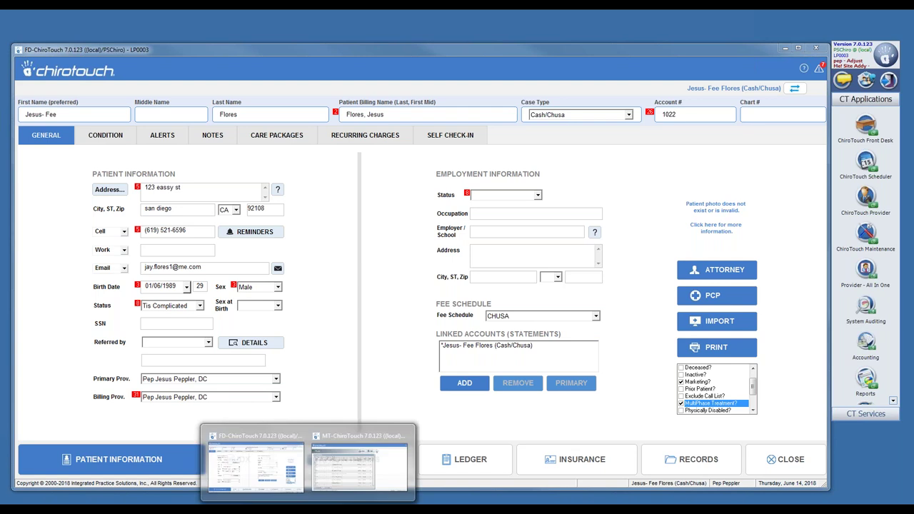
left_click(359, 468)
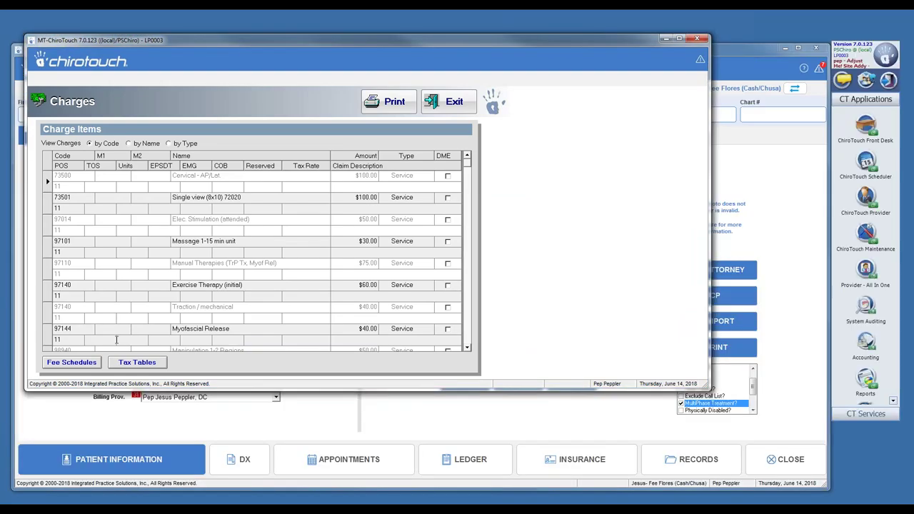
left_click(71, 363)
left_click(355, 116)
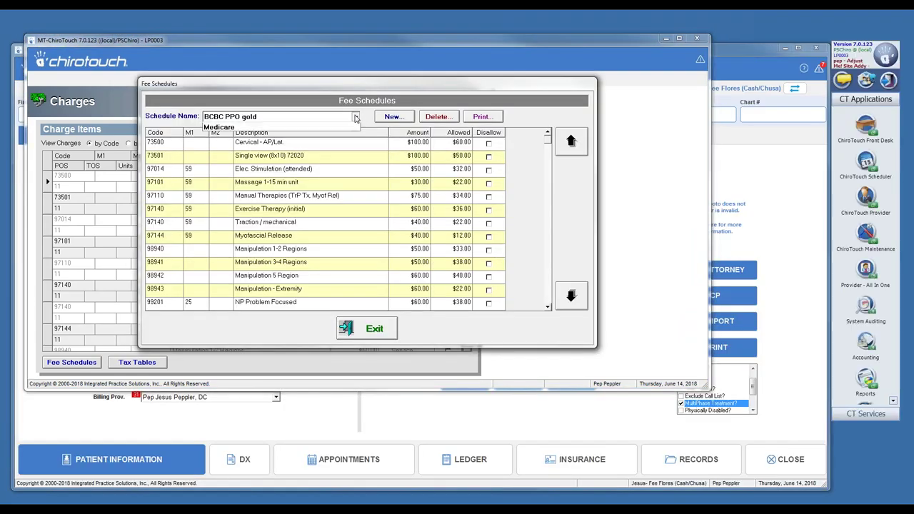
left_click(248, 134)
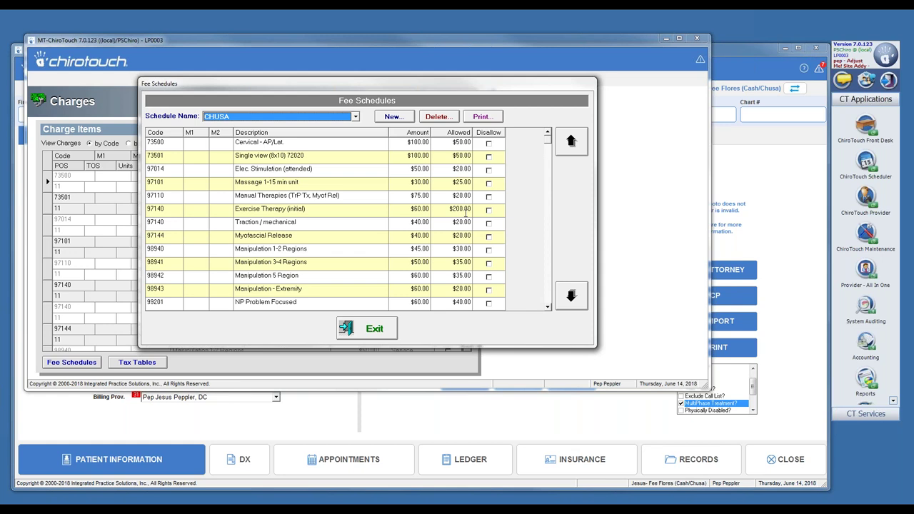
left_click(466, 209)
key("BackSpace")
key("BackSpace")
key("BackSpace")
key("BackSpace")
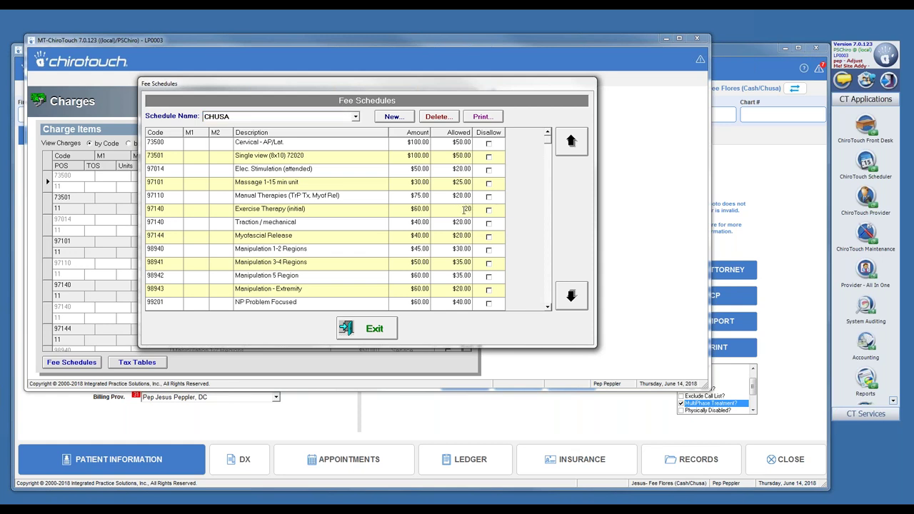
left_click(446, 223)
left_click(548, 307)
left_click(548, 307)
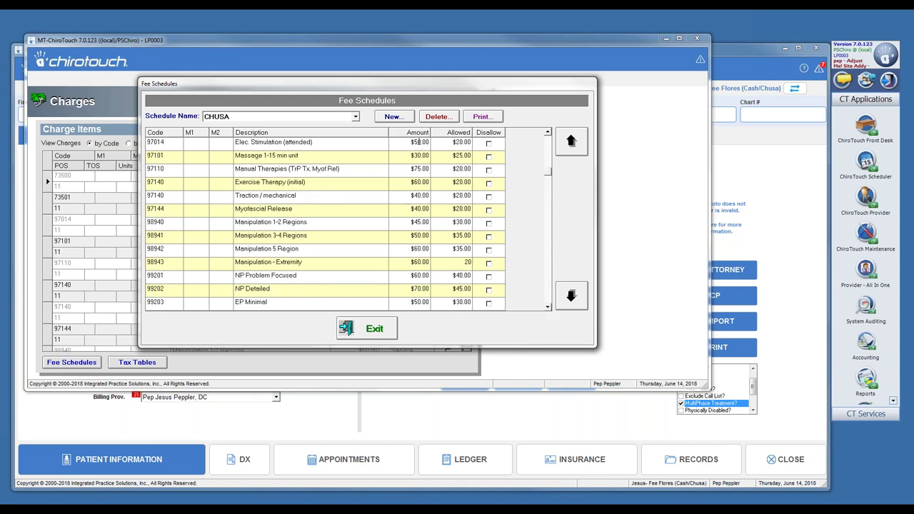
Step: Create a fee schedule named 'Chusa capped visit' copied from CHUSA
left_click(395, 116)
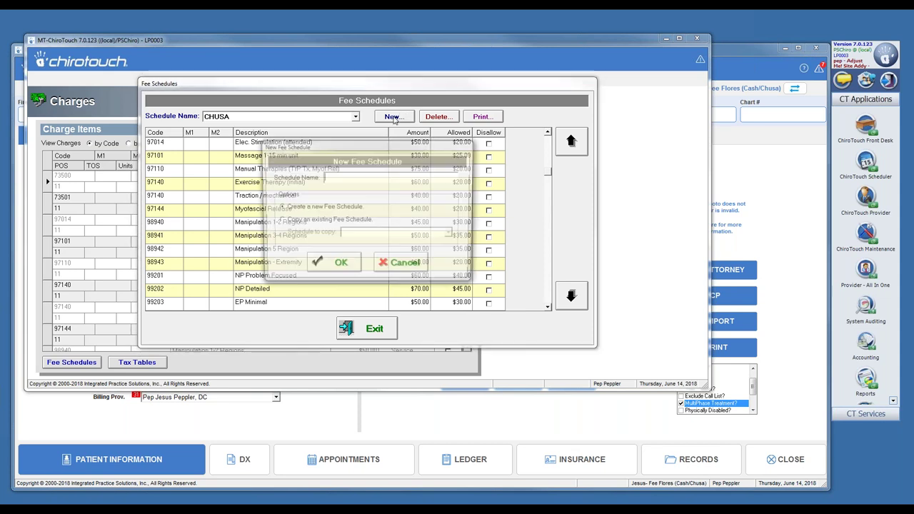
type("Chusa capped vis")
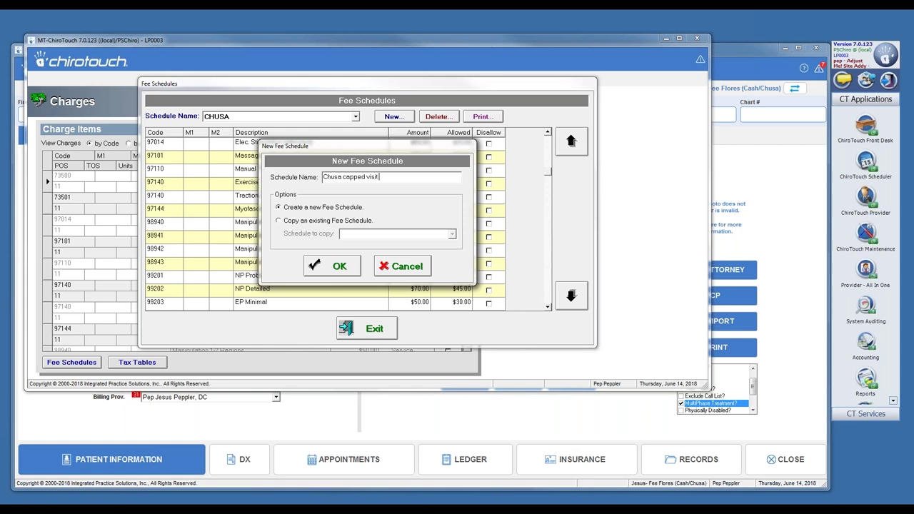
type("it")
left_click(280, 223)
left_click(452, 235)
left_click(427, 254)
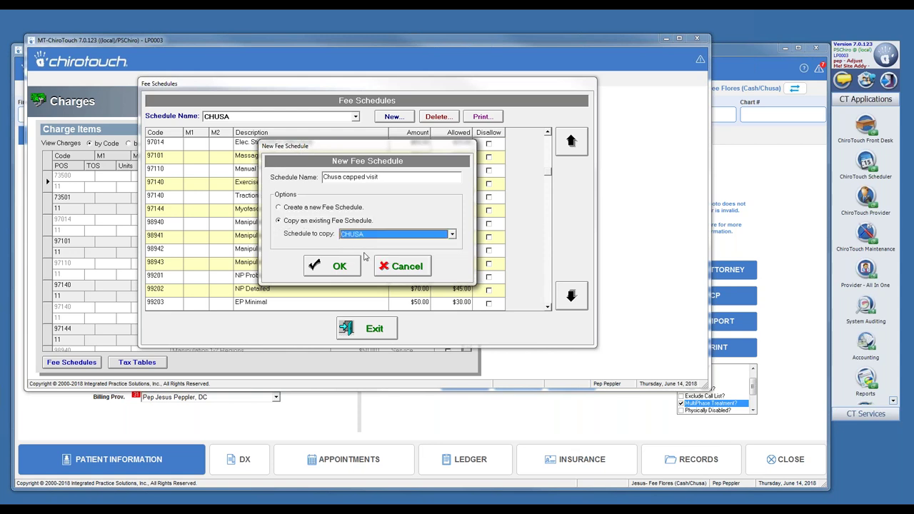
left_click(340, 267)
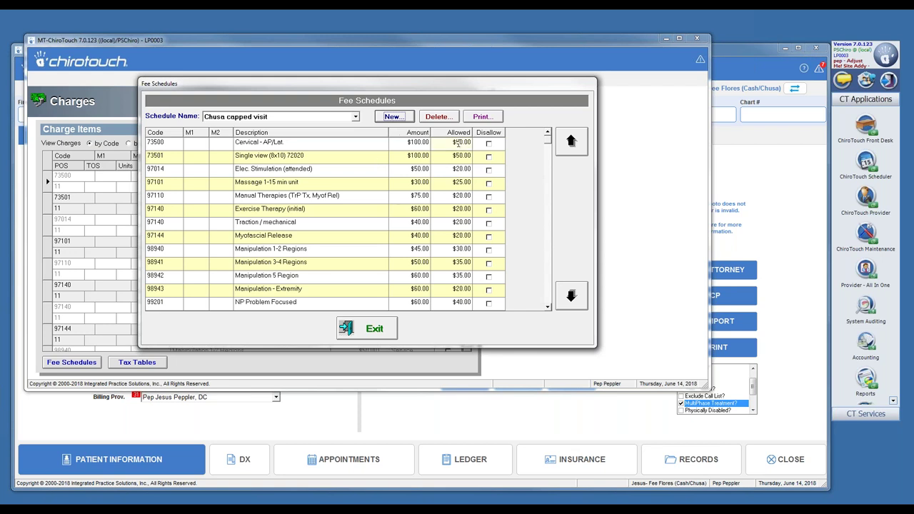
Step: Set Chusa capped visit allowed amounts: 73500 to $50.00 and 98940 to $45.00
left_click(410, 142)
left_click(470, 142)
left_click(469, 249)
left_click(475, 251)
left_click(469, 249)
key("BackSpace")
type("45")
Step: Set the 98941 allowed amount to $40.00 and 98942 to $45.00
left_click(468, 262)
type("3540")
key("BackSpace")
key("BackSpace")
key("BackSpace")
key("BackSpace")
type("40")
left_click(470, 275)
key("BackSpace")
key("BackSpace")
type("45")
left_click(441, 288)
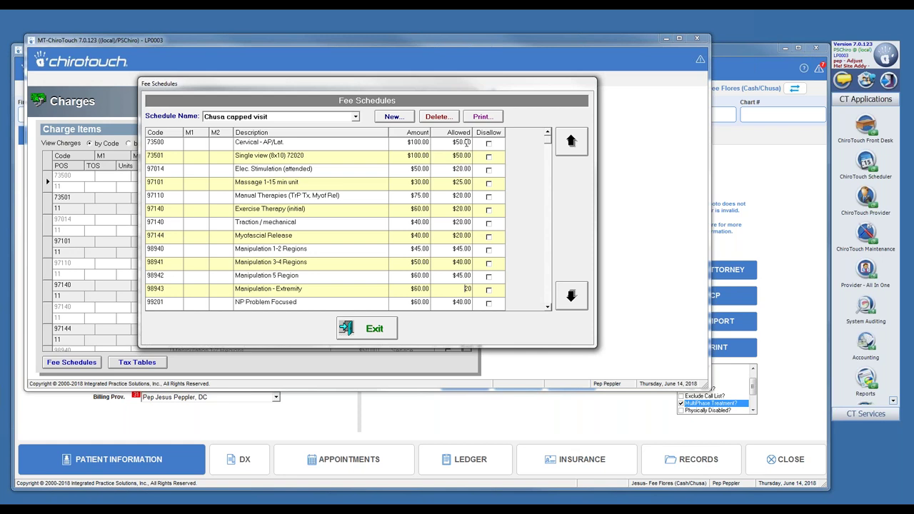
Step: Commit 98943 at $20.00 and zero the allowed amounts from 73500 through 97140
left_click(471, 142)
double_click(471, 142)
key("BackSpace")
key("Down")
key("BackSpace")
key("Down")
key("BackSpace")
key("Down")
key("BackSpace")
key("Down")
key("BackSpace")
key("Down")
key("BackSpace")
key("Down")
key("BackSpace")
key("Down")
key("BackSpace")
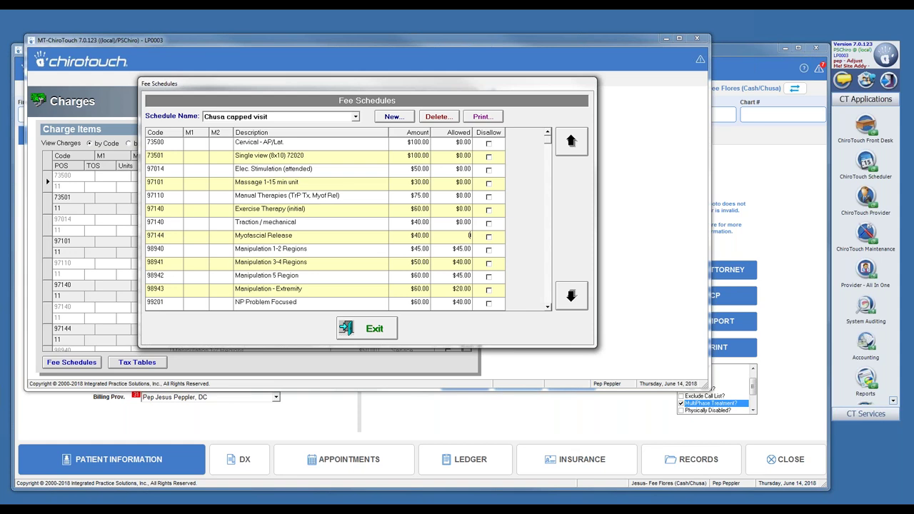
key("Down")
key("Down")
key("Down")
key("Down")
key("Down")
key("Down")
key("Down")
key("Down")
key("Down")
key("Down")
key("Down")
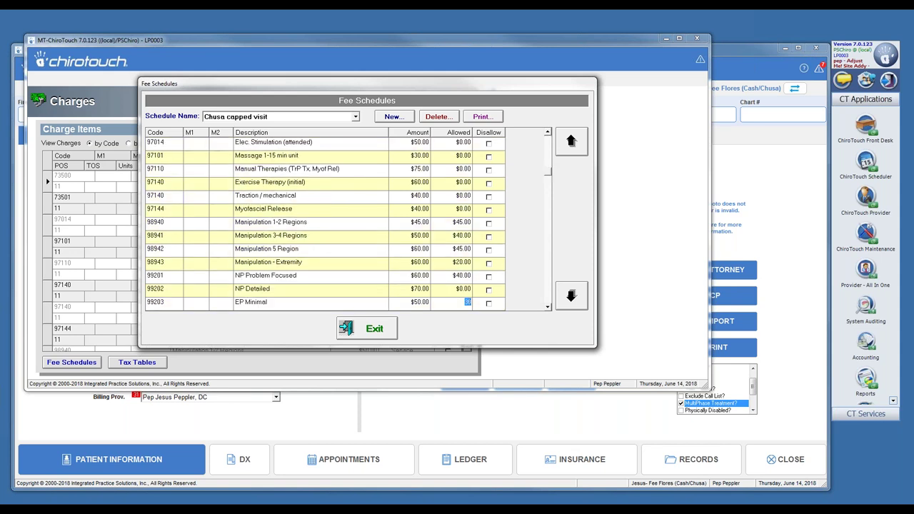
key("Down")
key("Down")
key("Down")
key("Down")
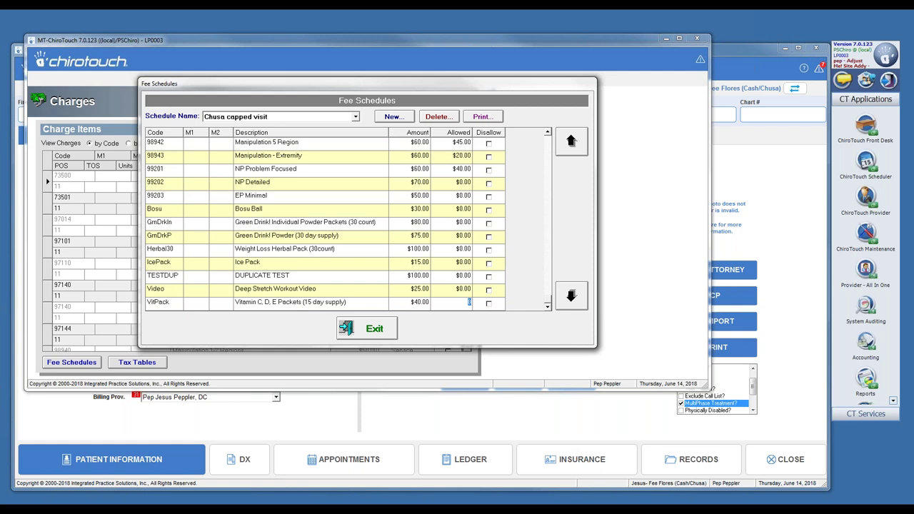
Step: Exit Fee Schedules, accept the $0.00 warning, save changes, and close the charges list
left_click(367, 336)
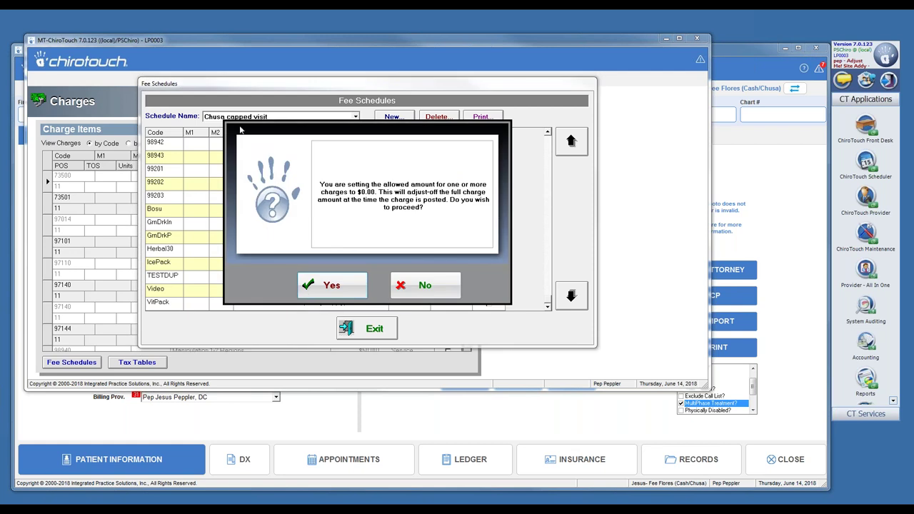
left_click(317, 280)
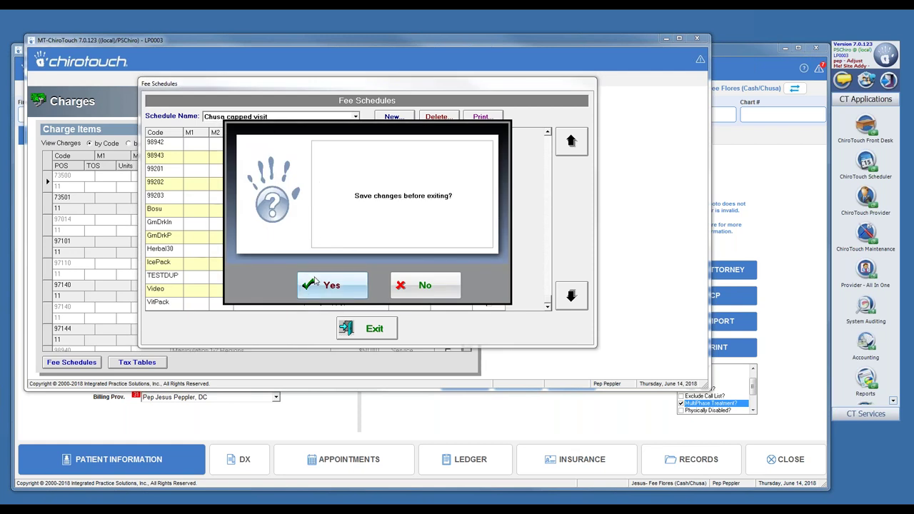
left_click(316, 281)
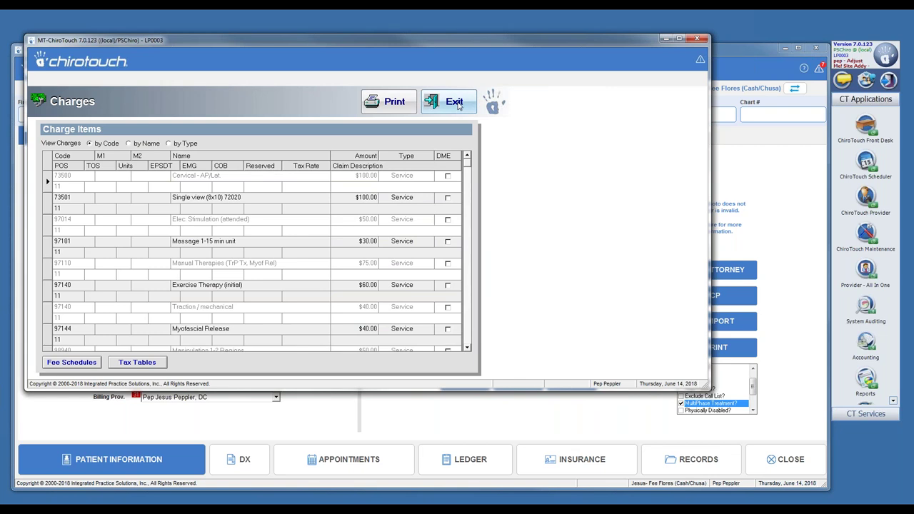
left_click(458, 105)
Step: Close Maintenance and the current record, then open another patient's ledger
left_click(662, 39)
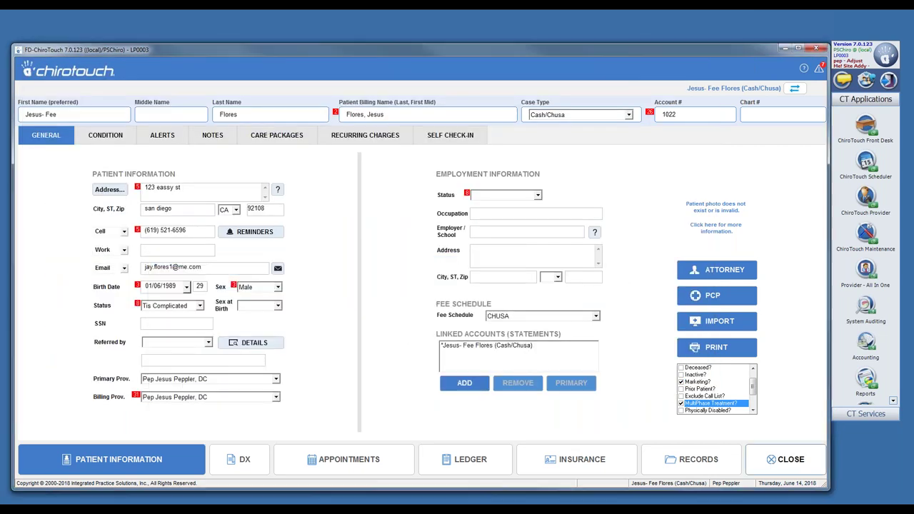
left_click(771, 463)
left_click(55, 231)
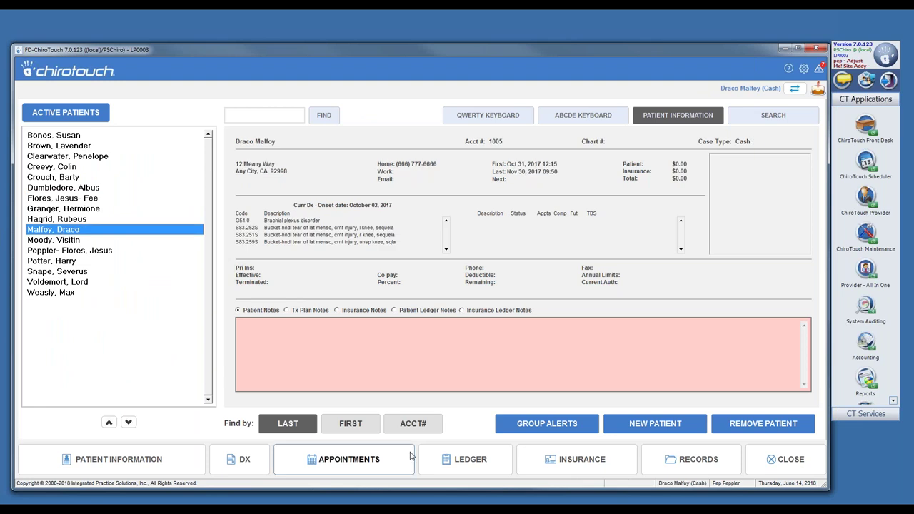
left_click(457, 462)
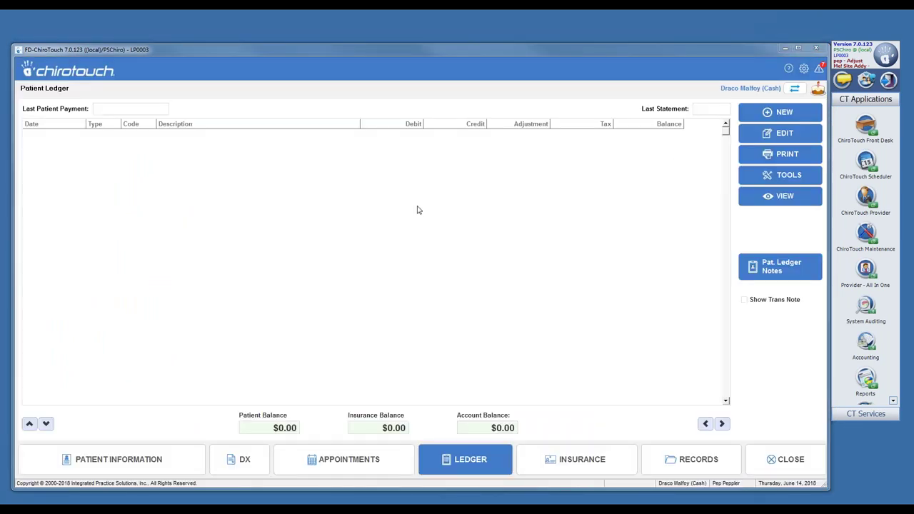
Step: Assign the Chusa capped visit fee schedule to this patient and return to the ledger
left_click(95, 463)
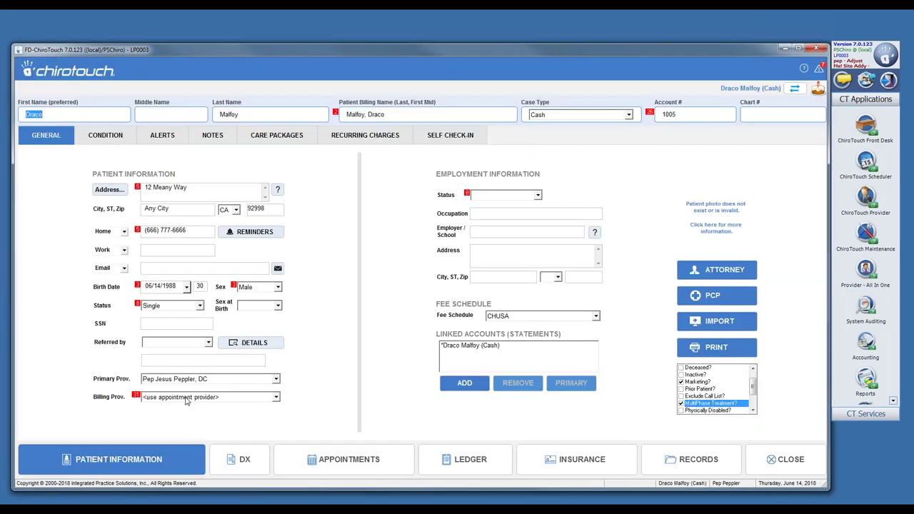
left_click(595, 317)
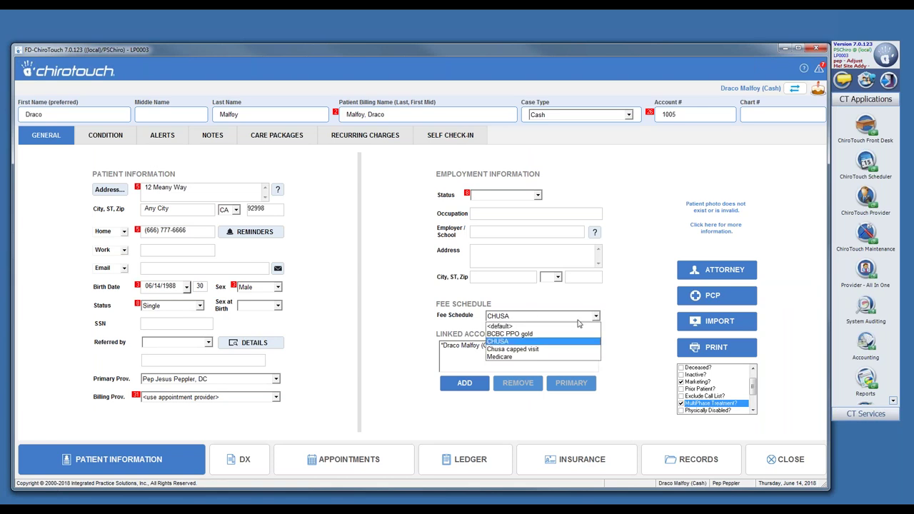
left_click(529, 350)
left_click(487, 457)
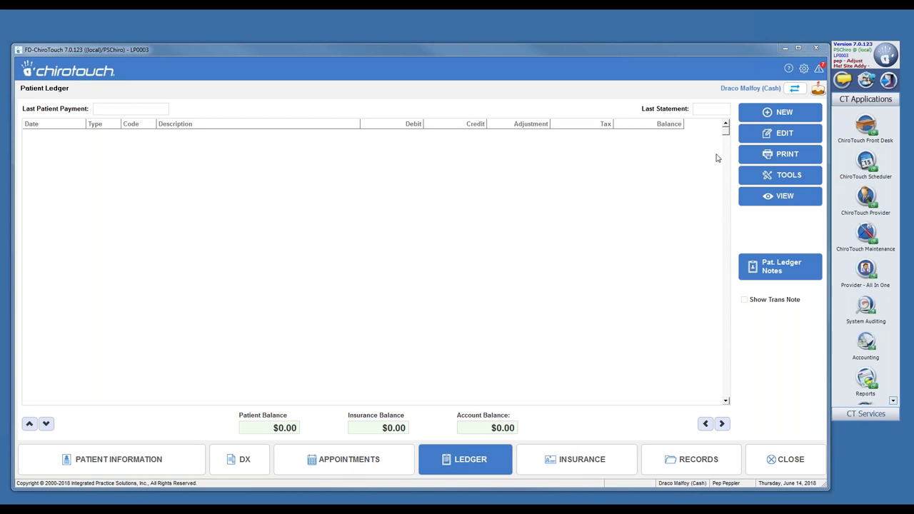
Step: Post charges 98941 Manipulation 3-4 Regions, 97014 Elec. Stimulation and 97140 Exercise Therapy
left_click(766, 116)
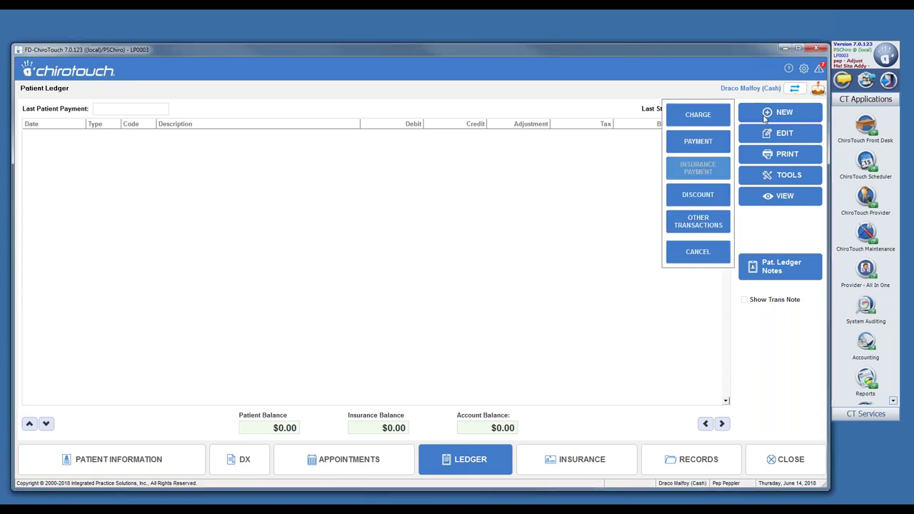
left_click(702, 120)
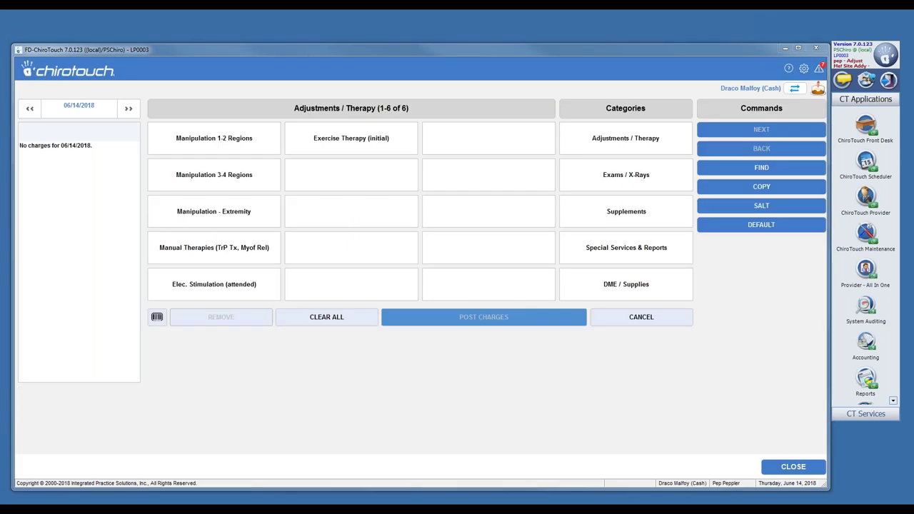
left_click(217, 176)
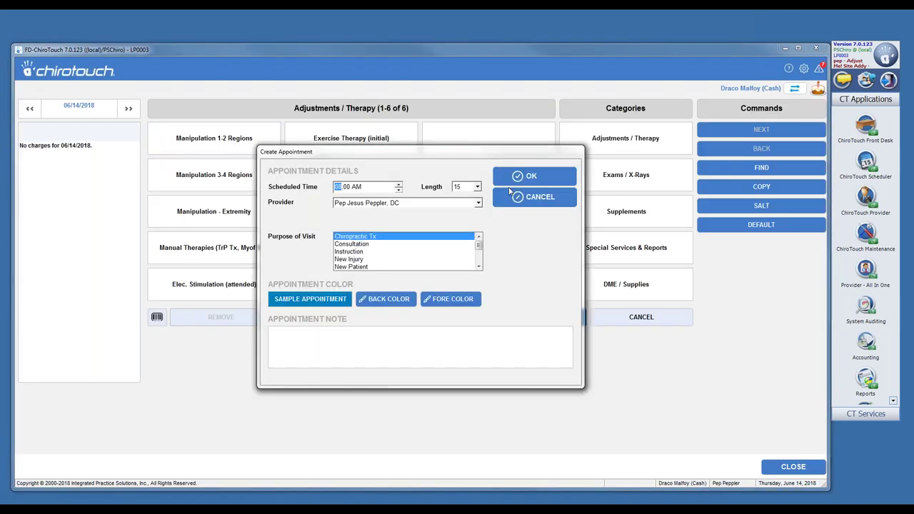
key("Return")
left_click(228, 291)
left_click(353, 139)
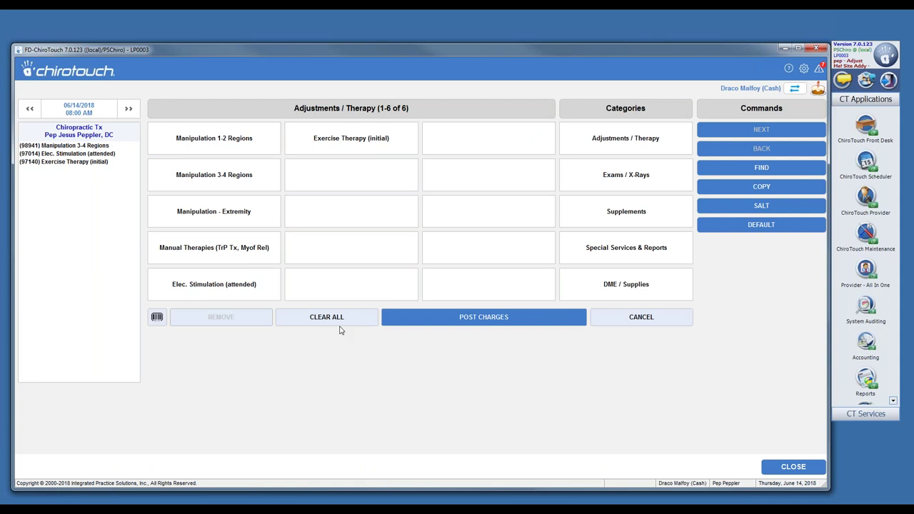
left_click(480, 321)
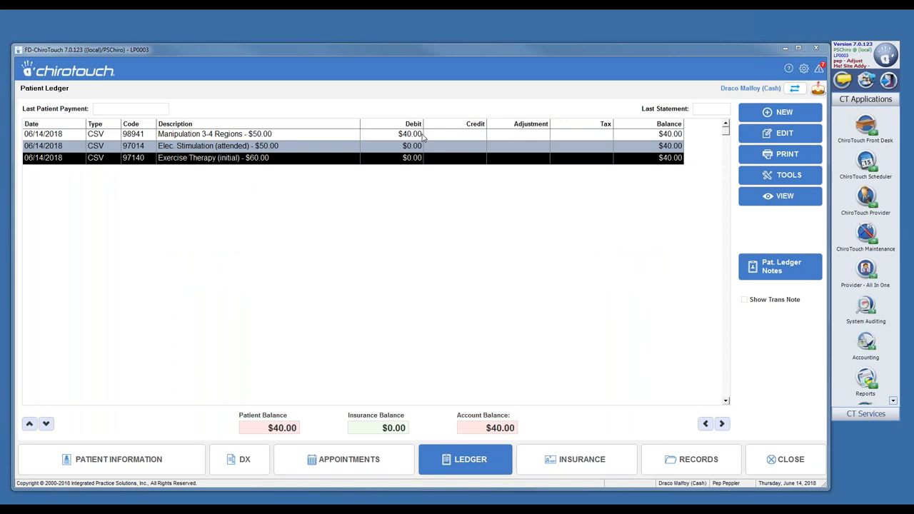
Step: Inspect the transaction details of the 98941 manipulation and 97014 Elec. Stimulation charges without changing them
double_click(328, 138)
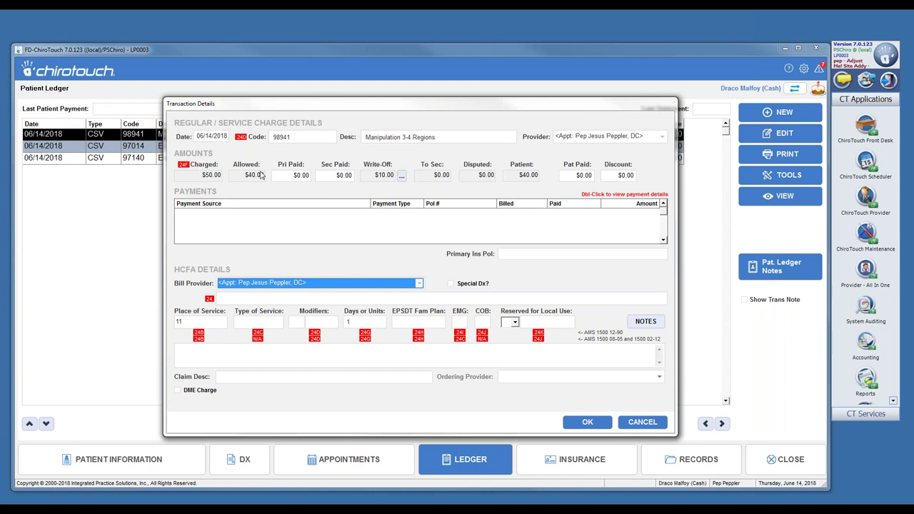
left_click(587, 422)
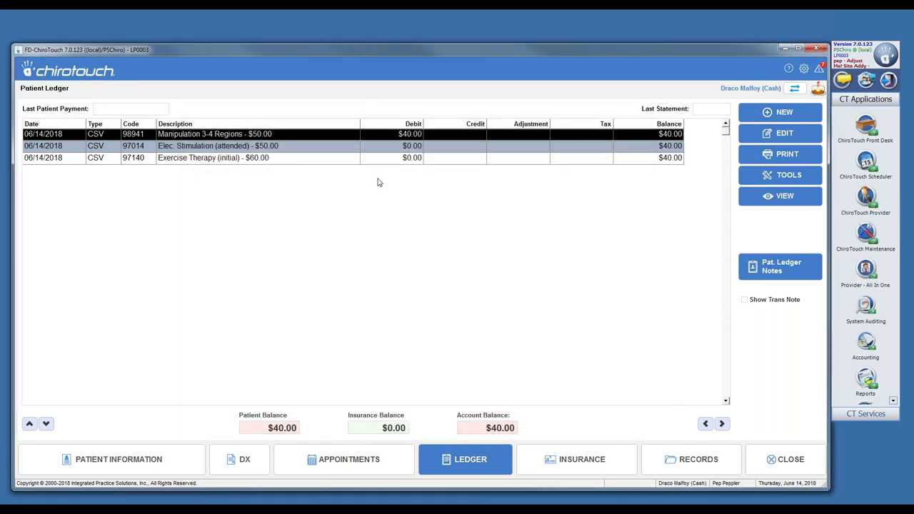
left_click(278, 150)
double_click(339, 148)
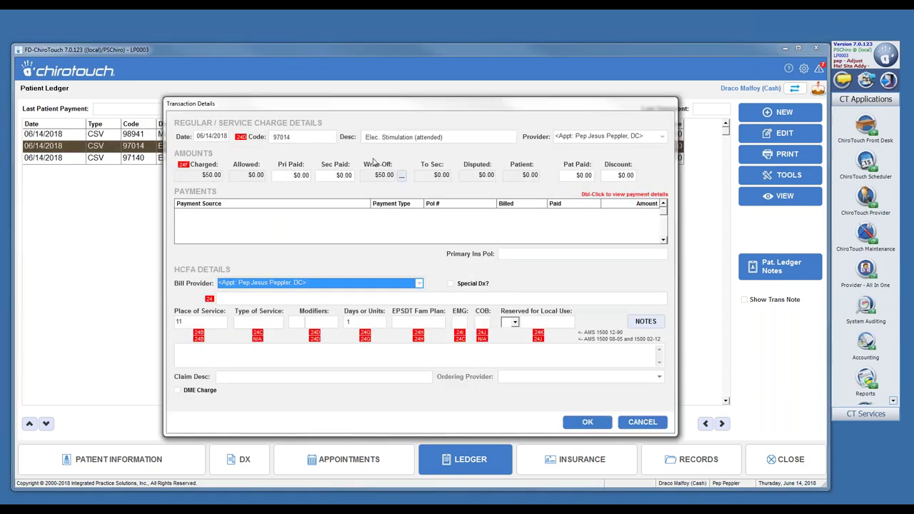
left_click(596, 423)
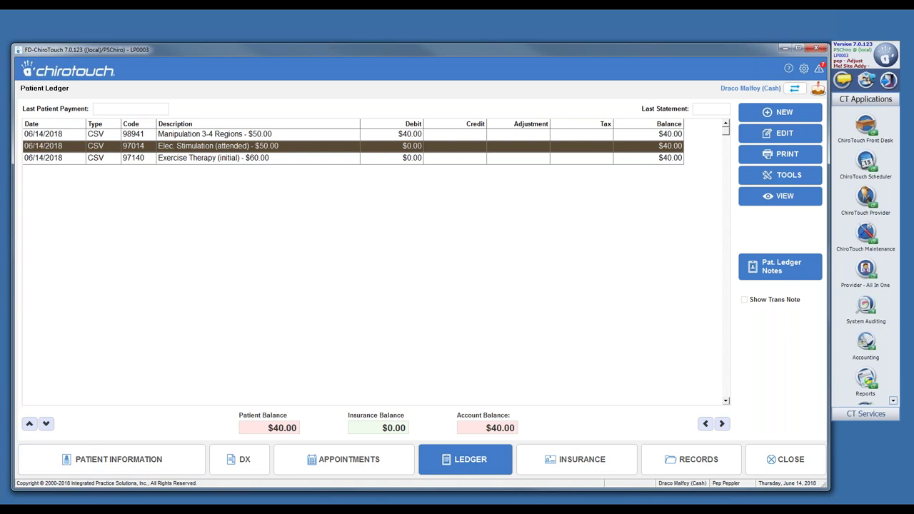
Step: Bring up Maintenance and open the Chusa capped visit fee schedule under Charges
left_click(347, 478)
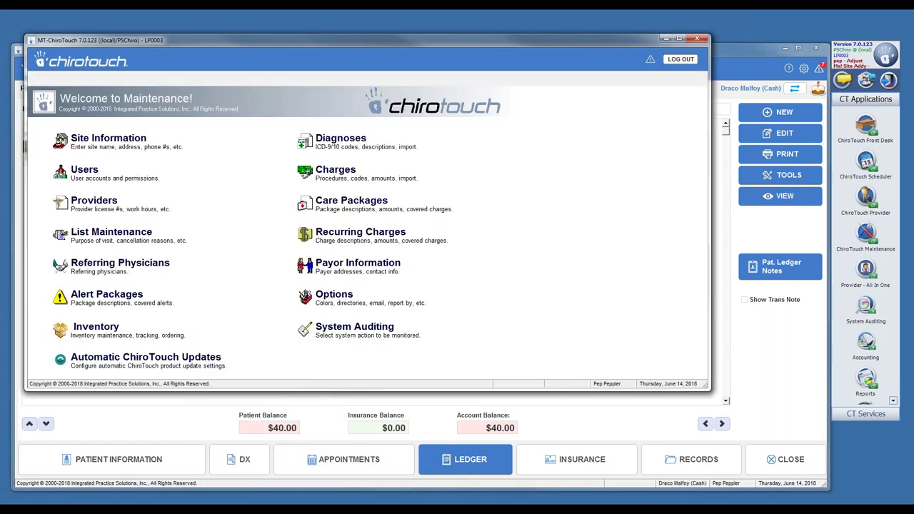
left_click(339, 170)
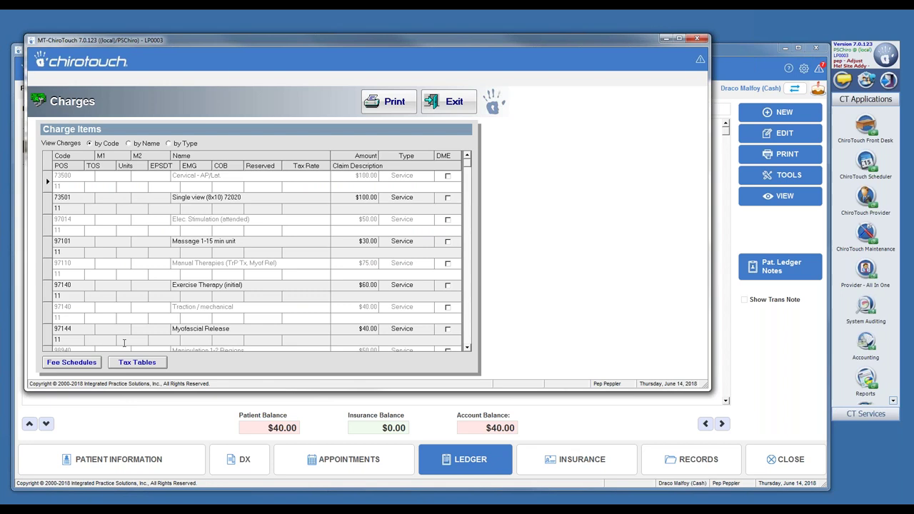
left_click(86, 365)
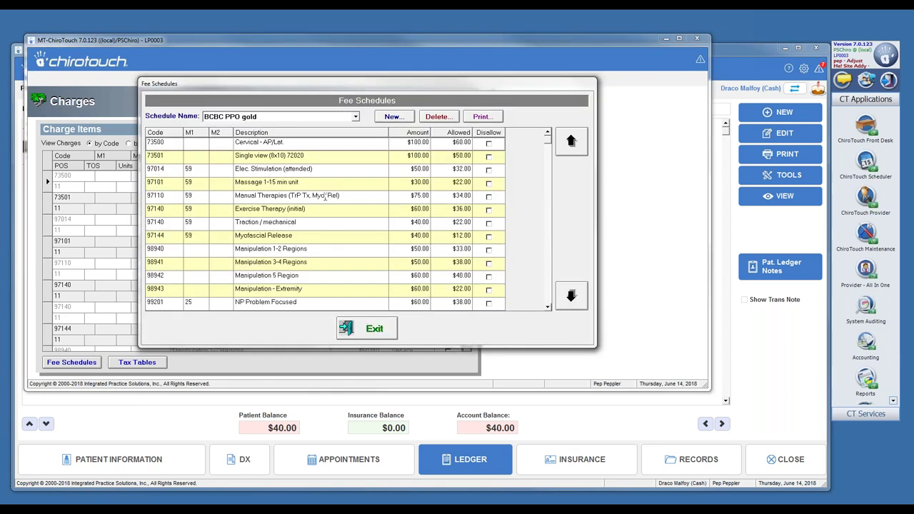
left_click(355, 116)
left_click(284, 146)
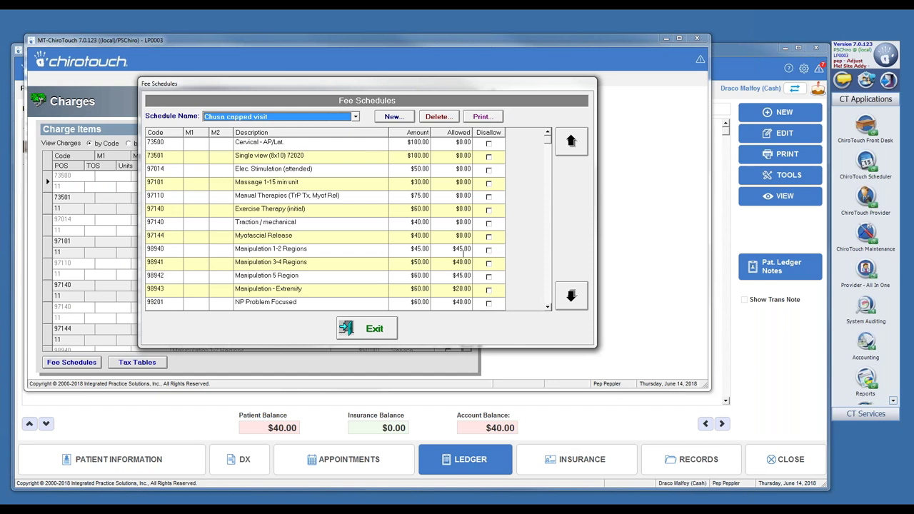
Step: Enter $40.00 as the allowed amount for 98940
left_click(464, 248)
key("Tab")
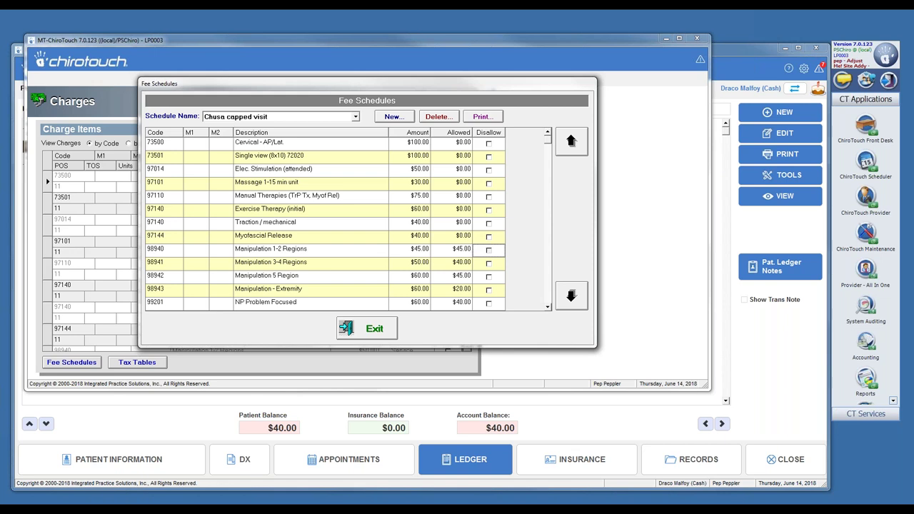
left_click(462, 252)
key("Tab")
left_click(470, 248)
type("40")
Step: Set allowed amounts: 98942 $40.00, 97144 $0.00, 98943 $0.00, 99201 kept at $40.00
left_click(468, 275)
key("BackSpace")
key("BackSpace")
type("40")
left_click(453, 231)
left_click(470, 288)
key("BackSpace")
key("BackSpace")
type("0")
left_click(449, 301)
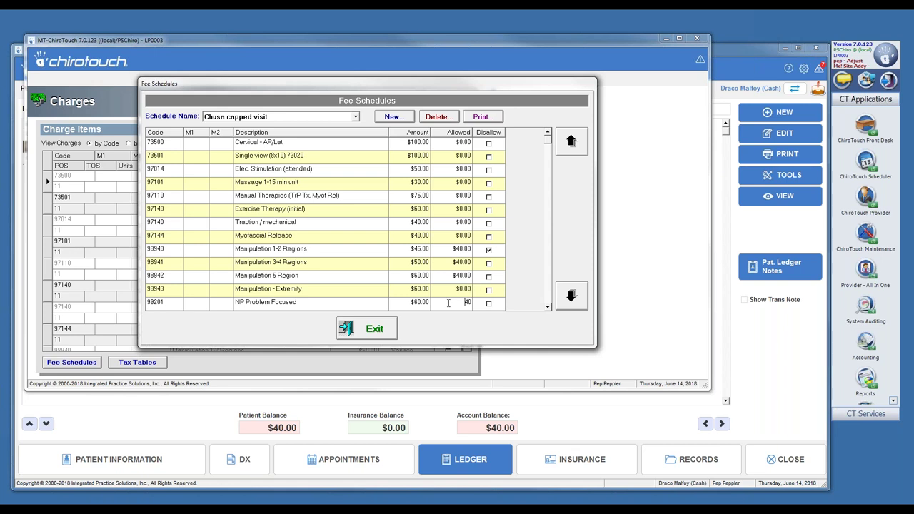
left_click(489, 249)
scroll(548, 307, "down", 1)
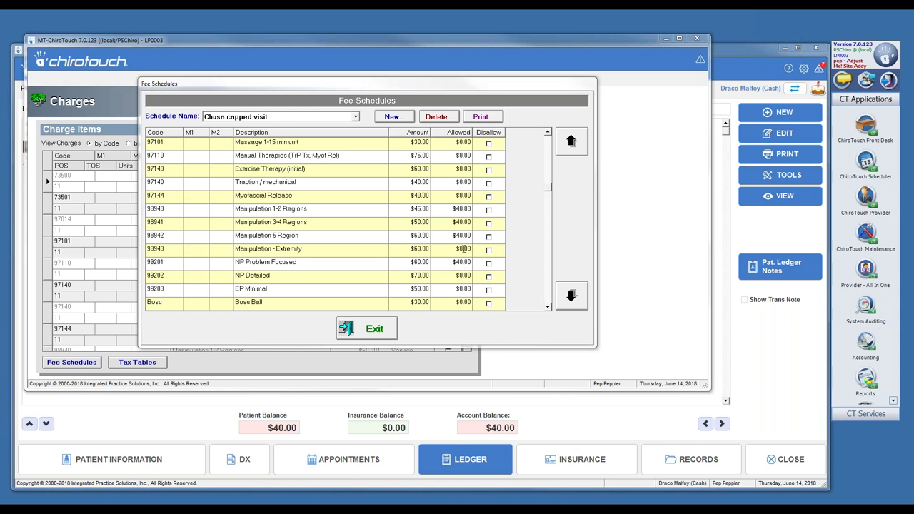
Step: Set 98943 allowed to $5.00 and clear 99201's amount, dismissing the conversion errors
left_click(465, 248)
type("5")
left_click(455, 264)
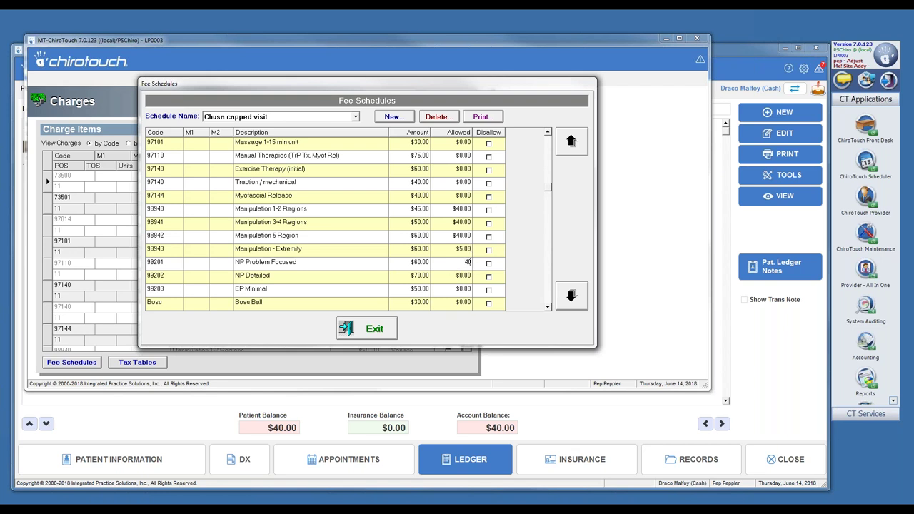
key("BackSpace")
key("Return")
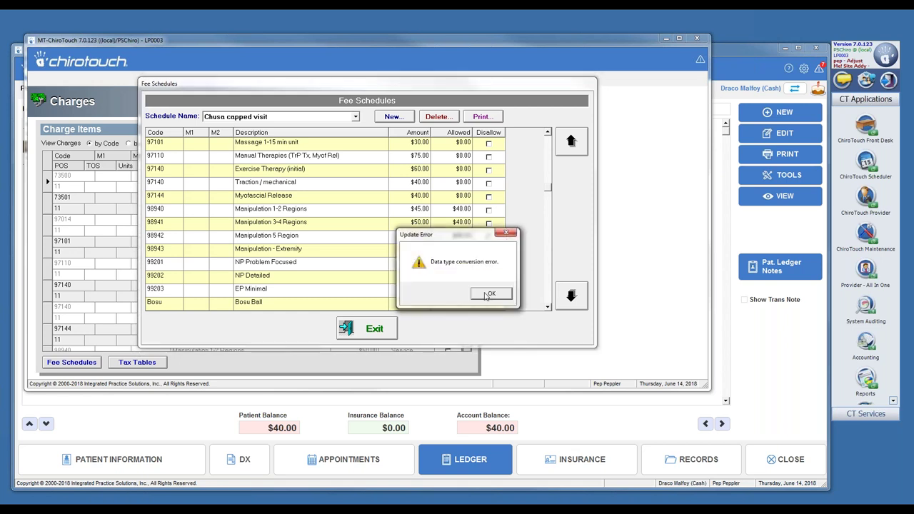
left_click(486, 294)
key("Return")
key("Return")
type("0")
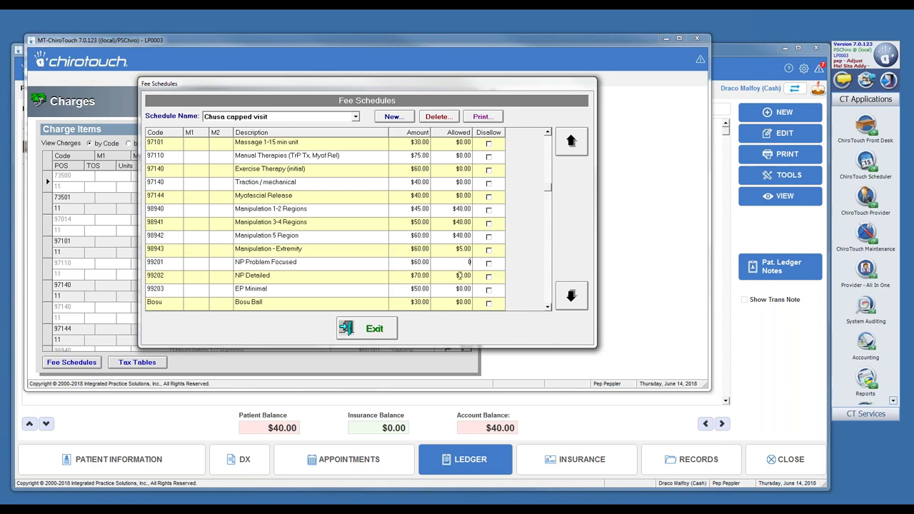
Step: Enter 0 for 99201, $25.00 for 99203 and 0 for the Bosu allowed amount
left_click(462, 292)
type("0")
key("BackSpace")
type("25")
left_click(462, 303)
type("0")
left_click(547, 307)
left_click(548, 307)
left_click(548, 308)
left_click(547, 307)
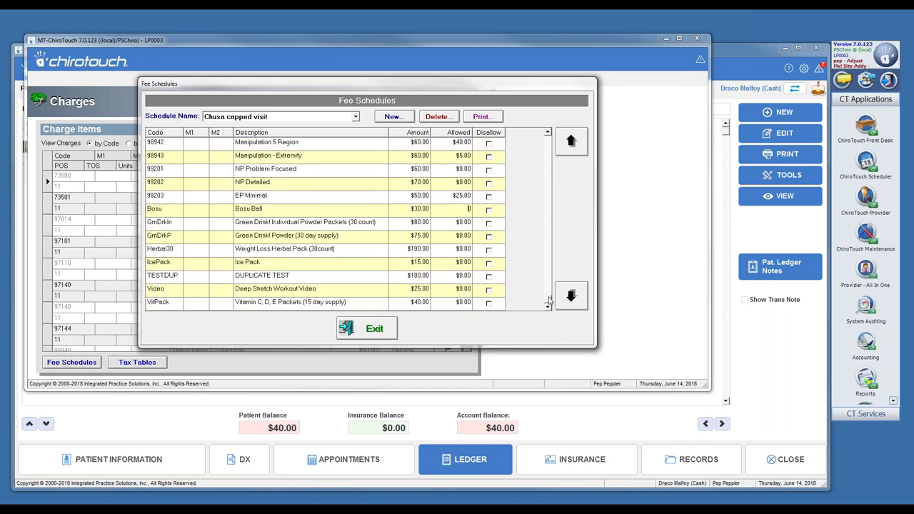
Step: Exit the fee schedule, accepting $0.00 for blank allowed amounts, and close Charges
scroll(550, 290, "up", 1)
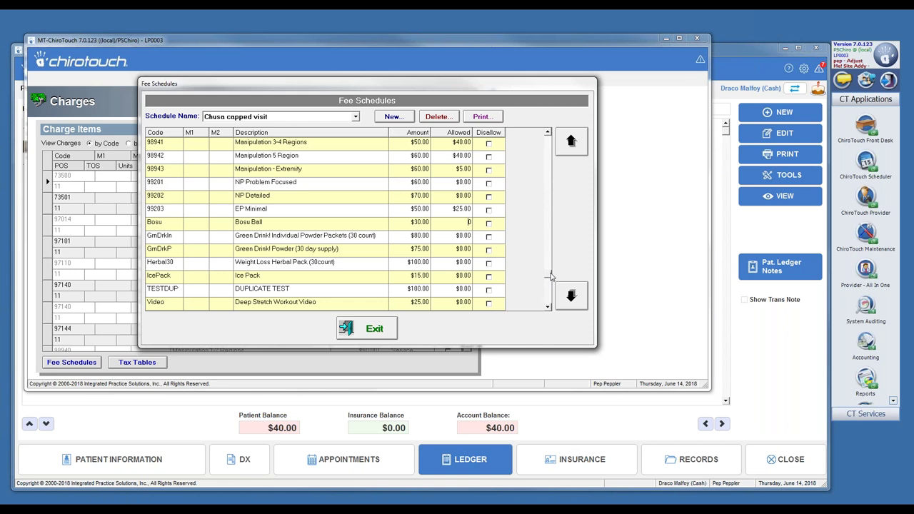
scroll(550, 274, "up", 1)
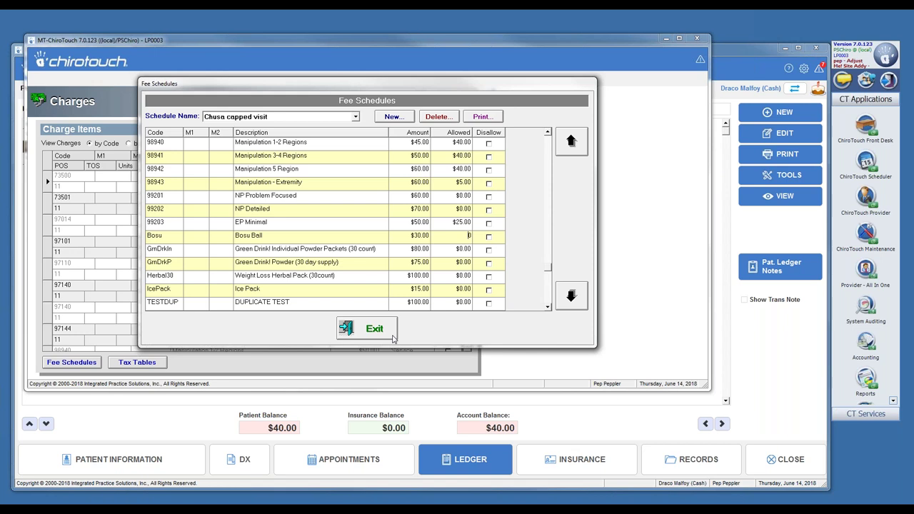
left_click(367, 330)
left_click(312, 284)
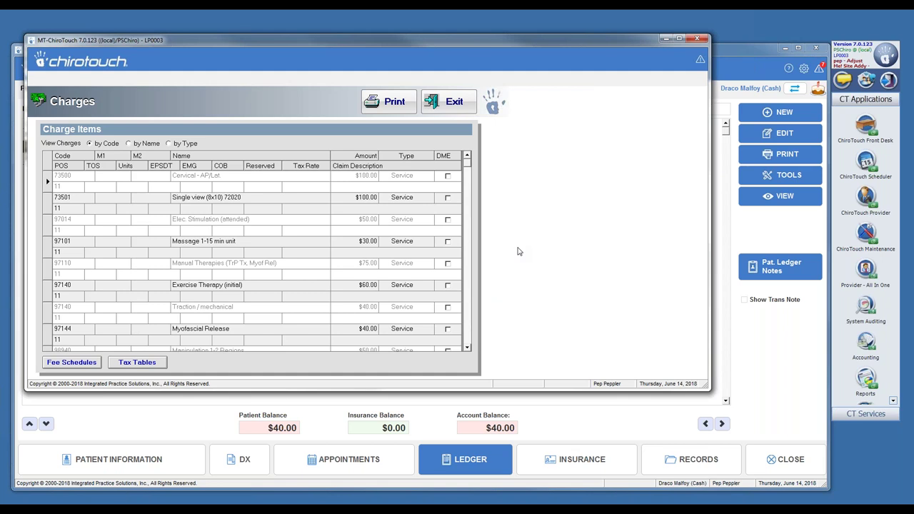
left_click(666, 37)
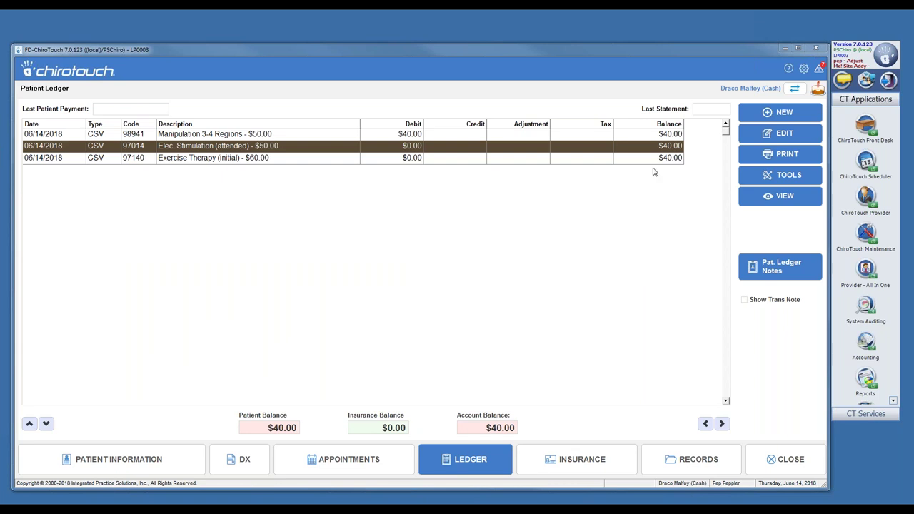
Step: Post a $4.00 cash patient payment to the ledger
left_click(758, 114)
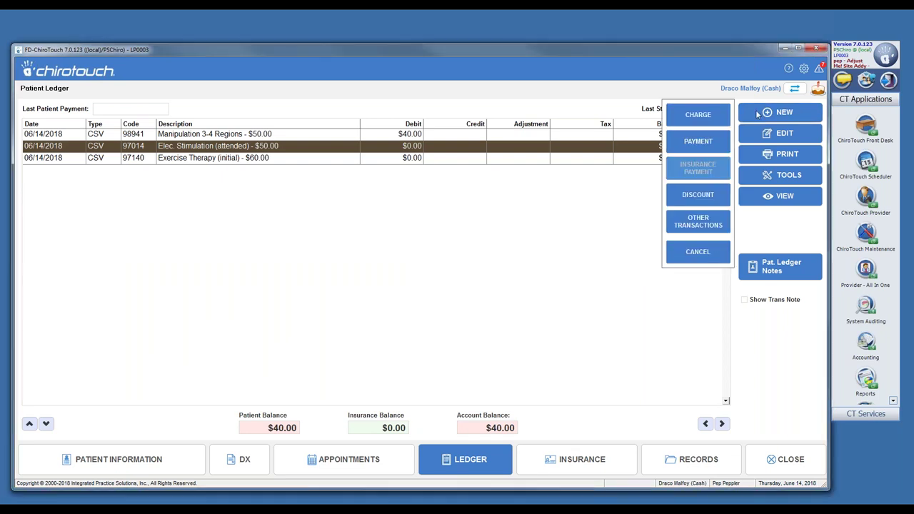
left_click(700, 139)
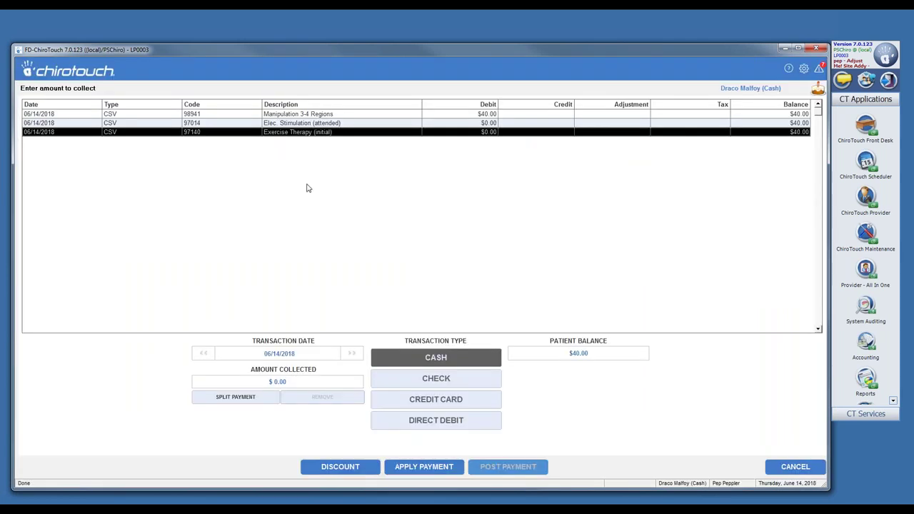
left_click(307, 383)
left_click(389, 250)
left_click(462, 396)
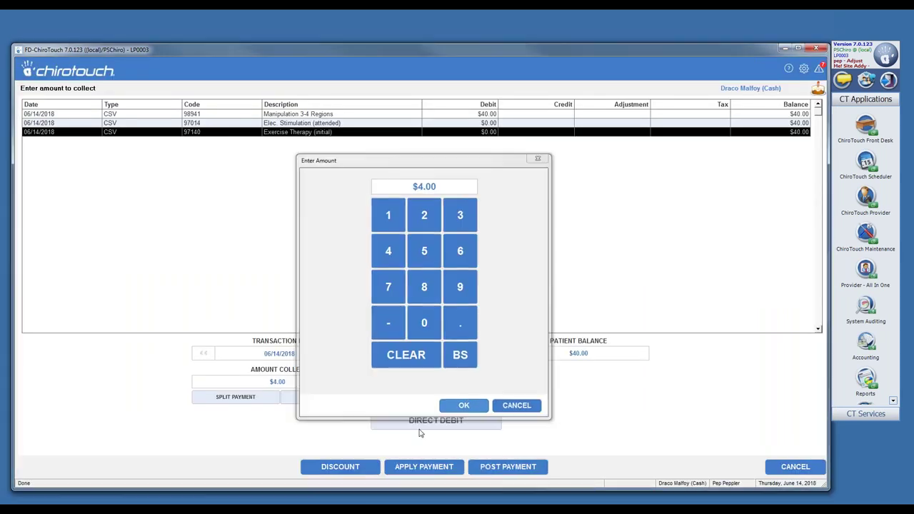
left_click(508, 466)
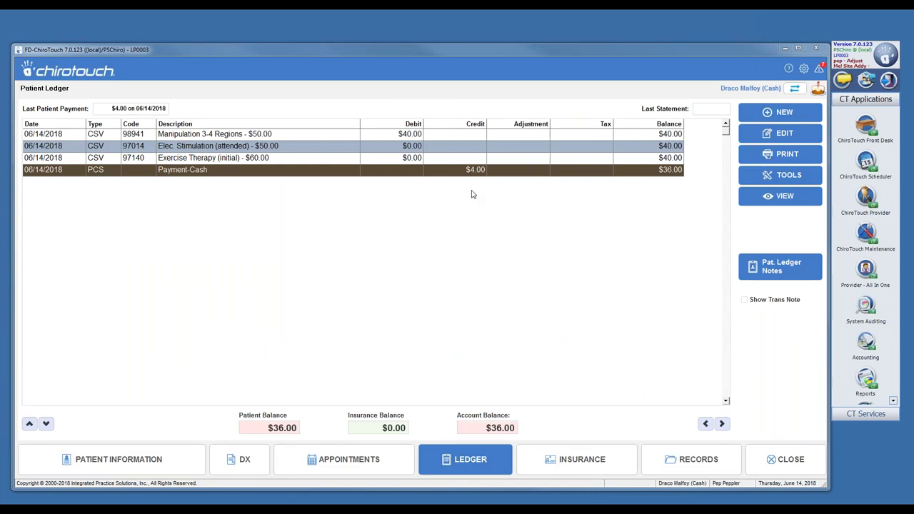
Step: Review the $4.00 Payment-Cash entry, then remove that payment transaction
double_click(478, 171)
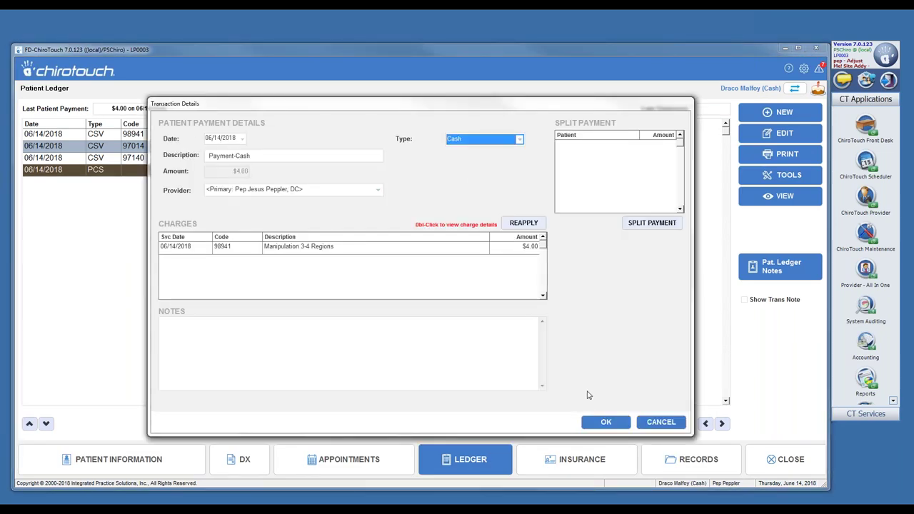
left_click(651, 426)
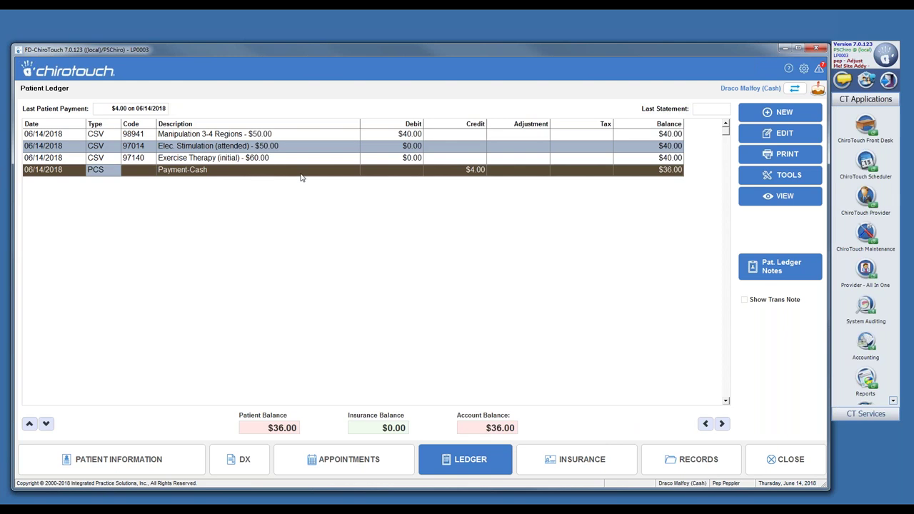
left_click(757, 133)
left_click(696, 164)
left_click(428, 342)
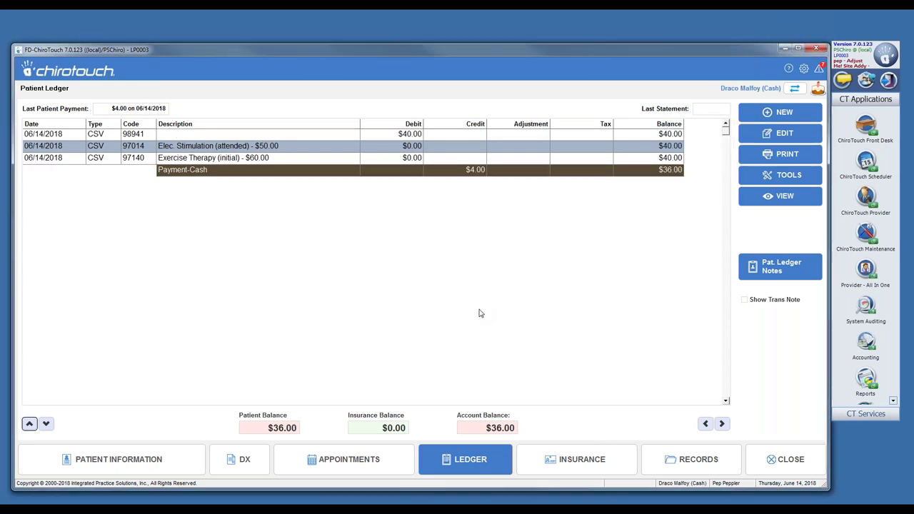
Step: Post a $40.00 cash patient payment instead
left_click(780, 113)
left_click(721, 139)
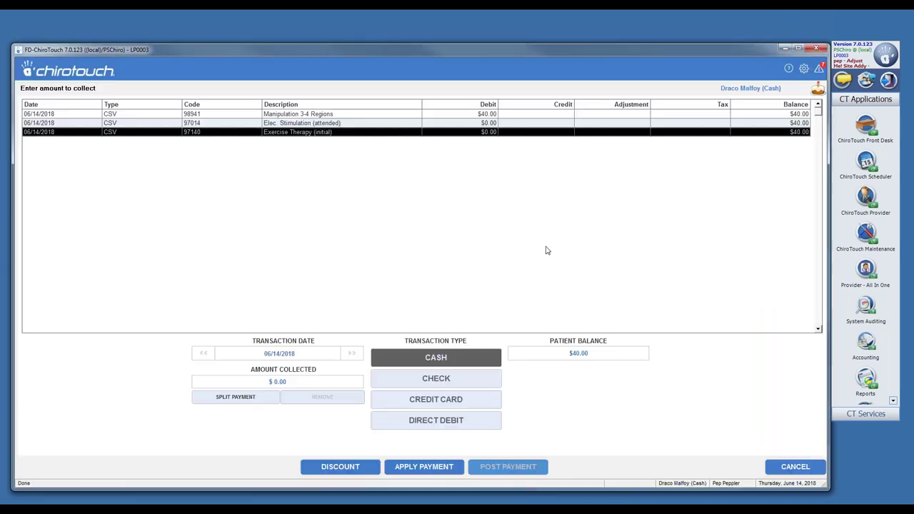
left_click(350, 381)
left_click(389, 251)
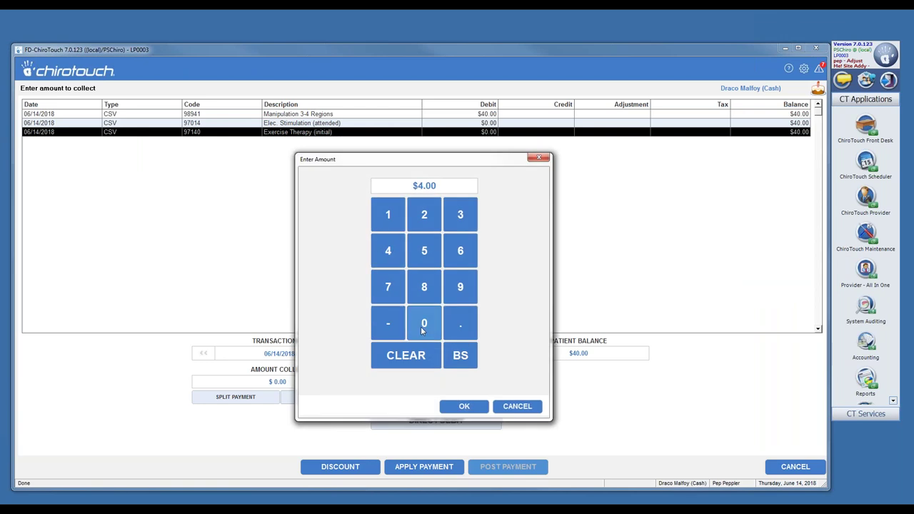
left_click(424, 322)
left_click(468, 405)
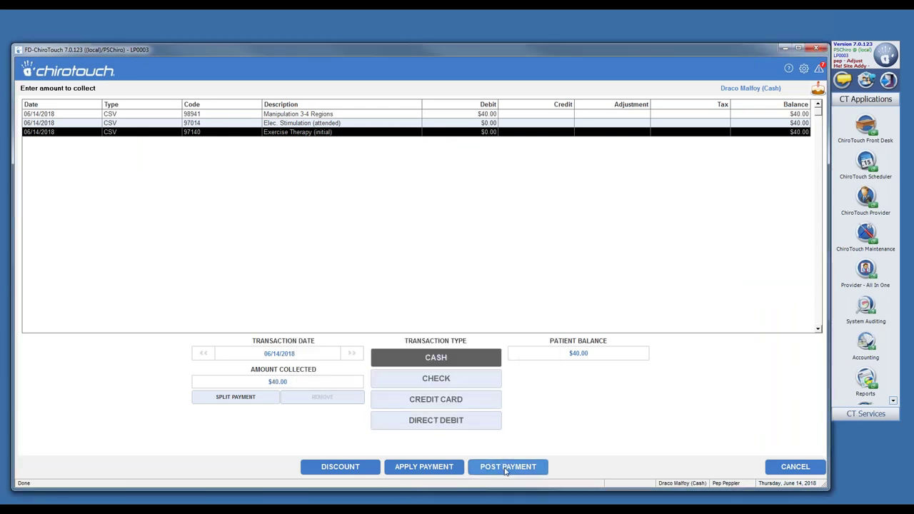
left_click(508, 466)
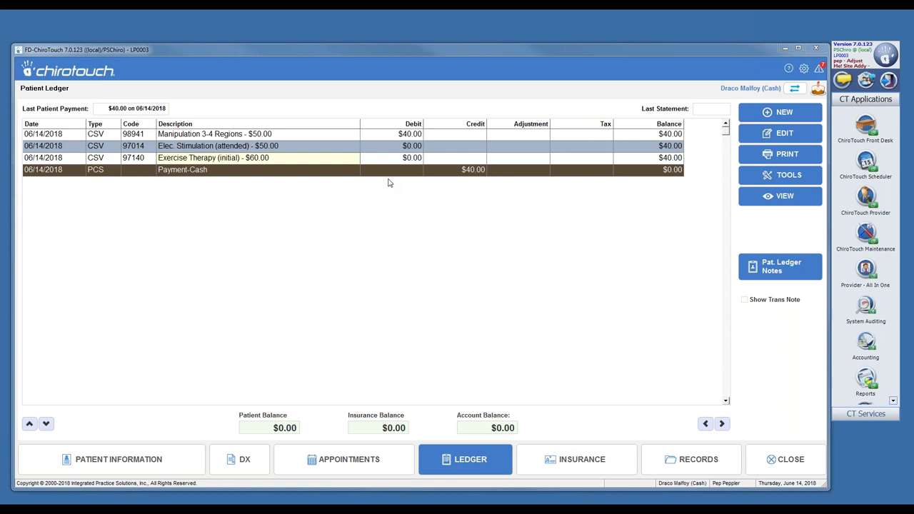
left_click(782, 154)
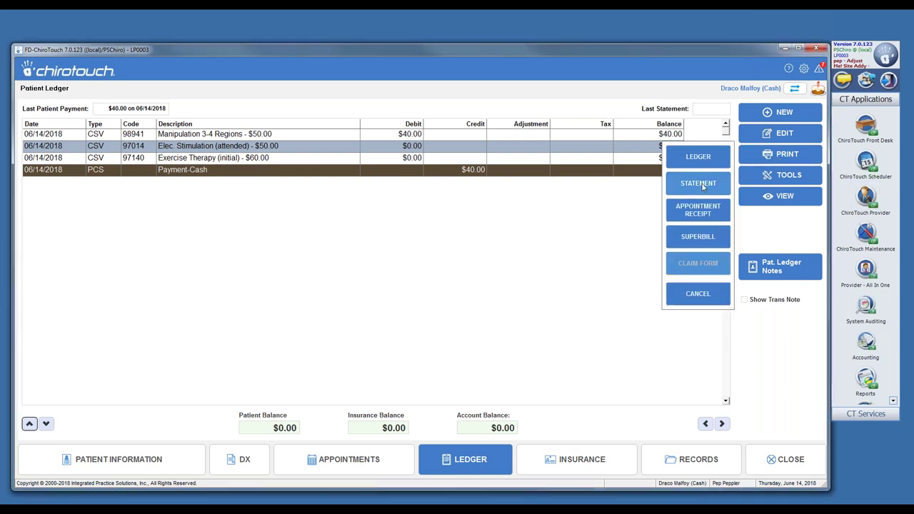
left_click(698, 183)
left_click(483, 233)
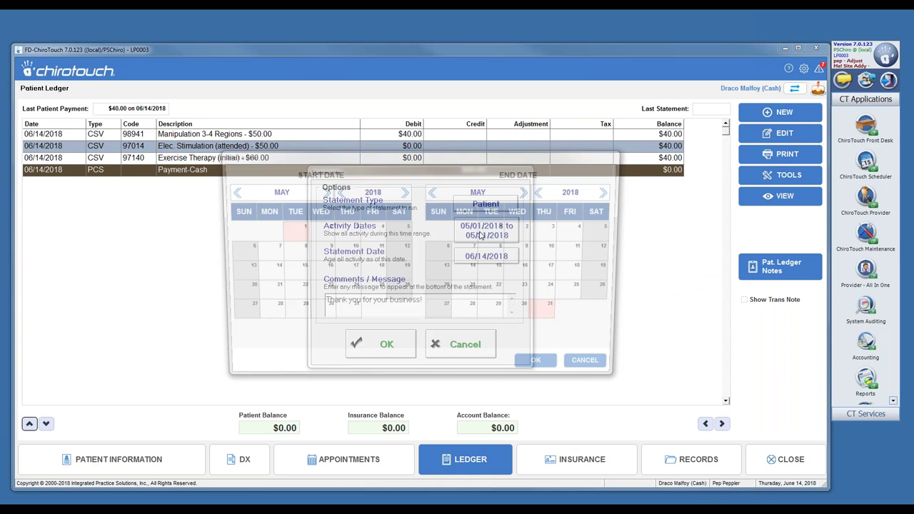
left_click(322, 192)
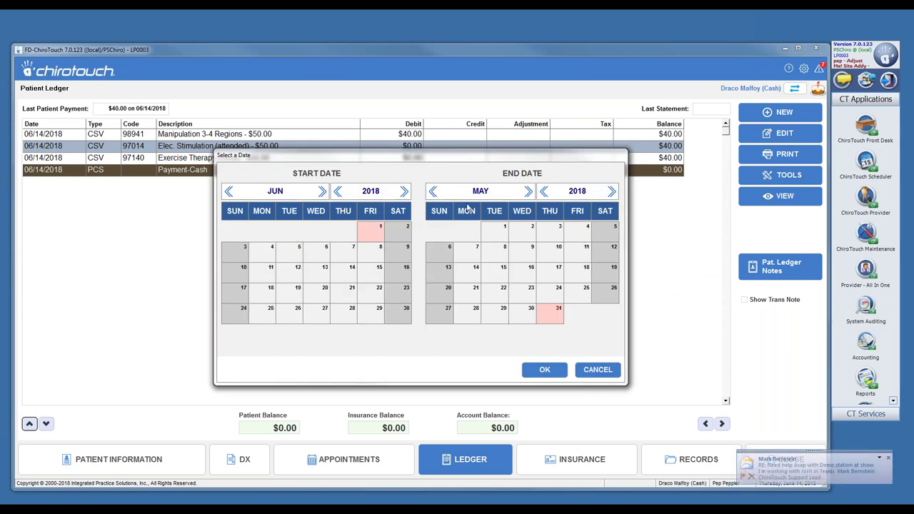
left_click(528, 191)
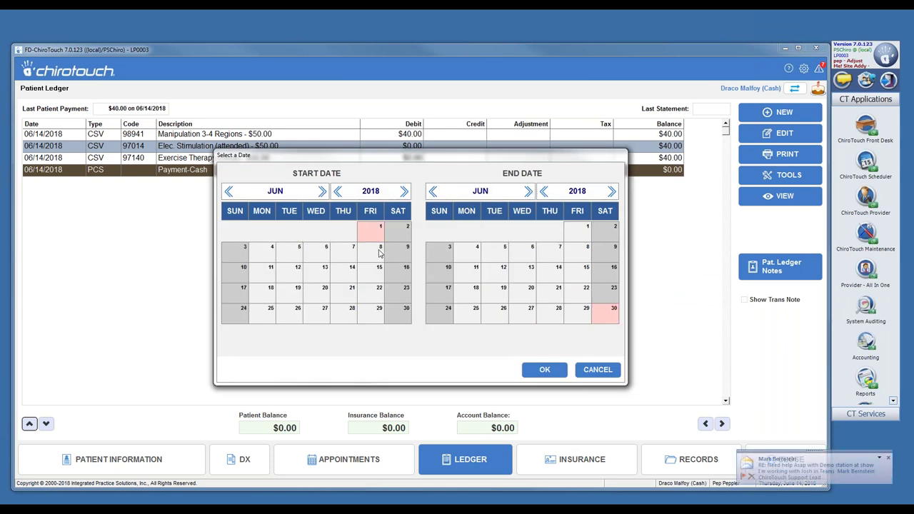
left_click(542, 370)
left_click(379, 345)
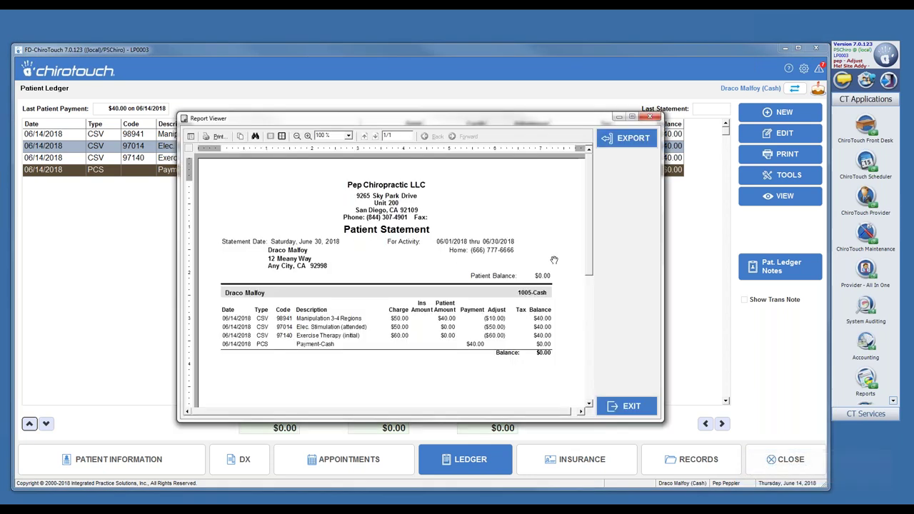
scroll(589, 257, "down", 2)
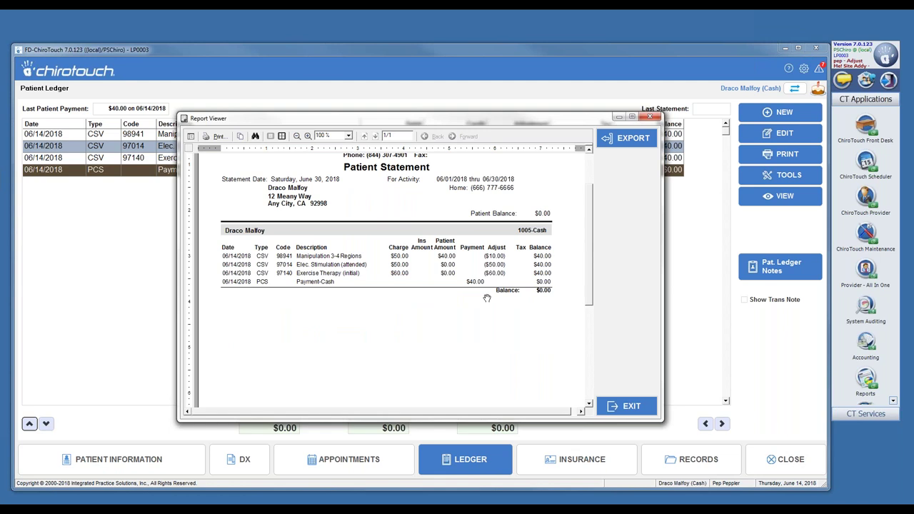
left_click(625, 408)
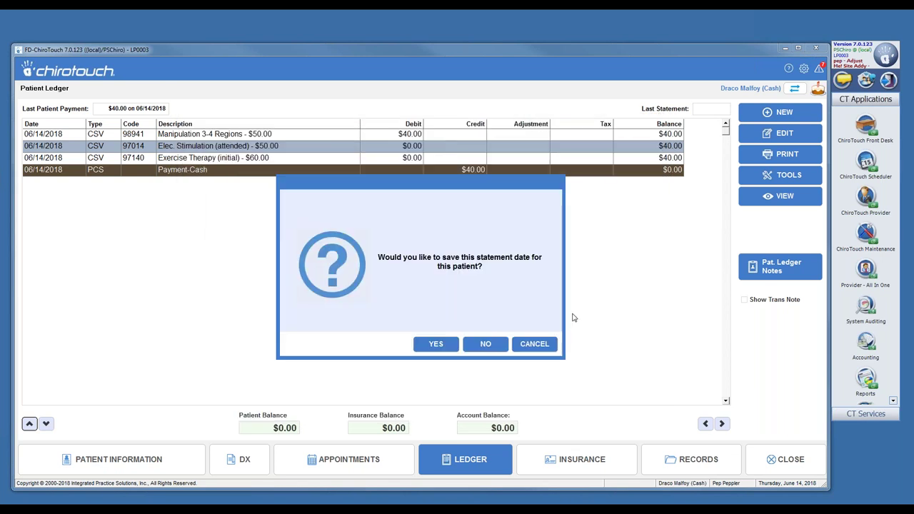
left_click(480, 345)
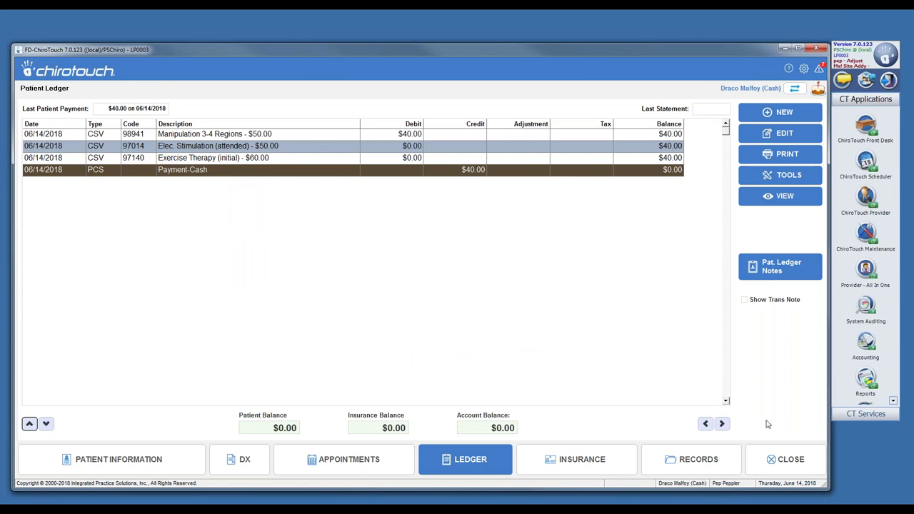
Step: Close the ledger and review the patient's information record twice from Active Patients
left_click(778, 457)
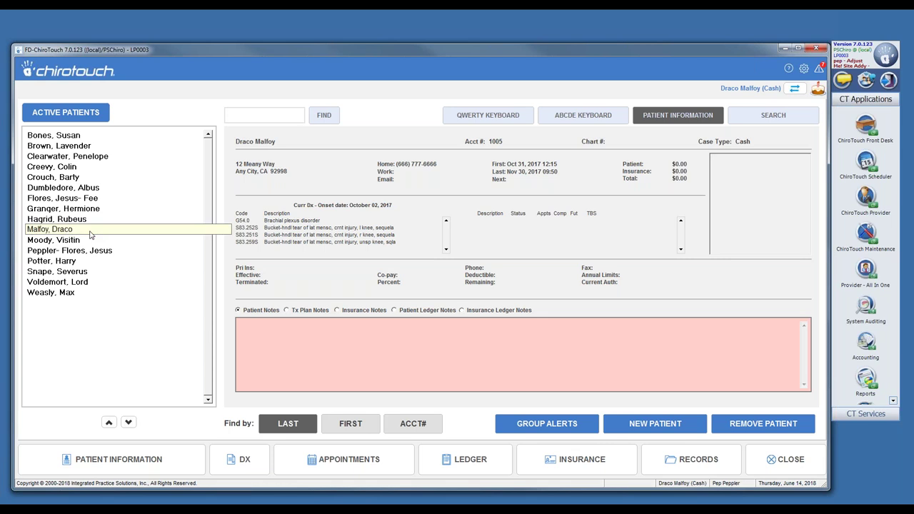
left_click(152, 471)
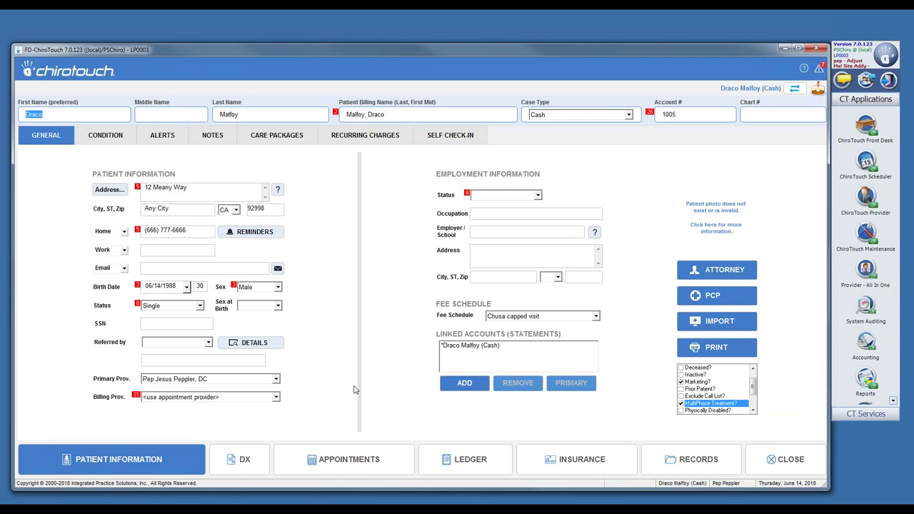
left_click(777, 450)
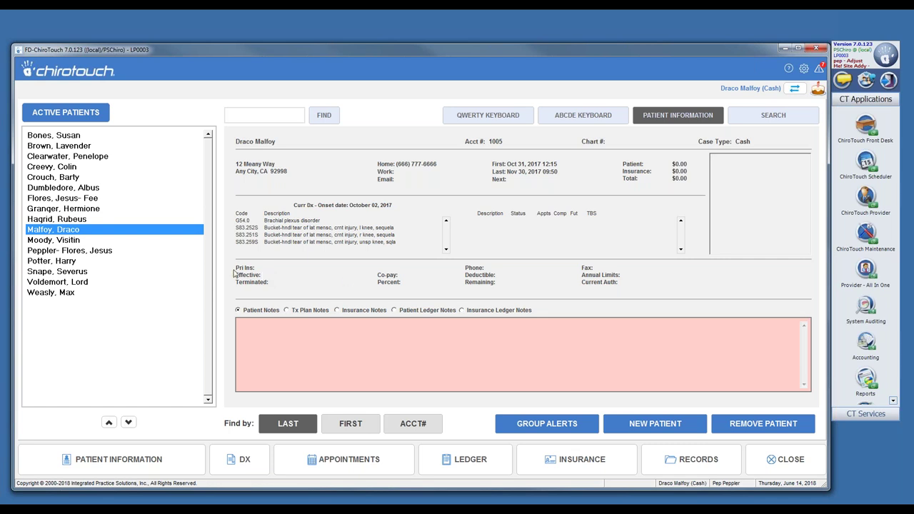
left_click(156, 462)
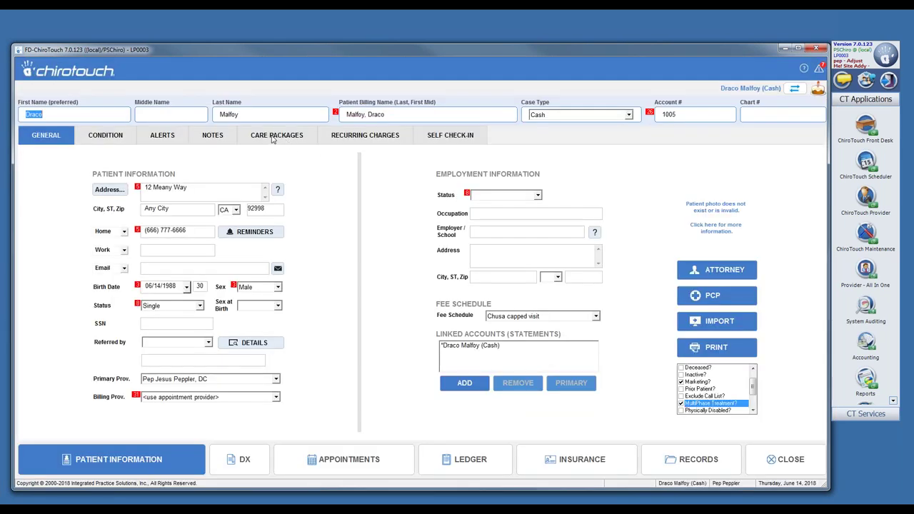
left_click(773, 465)
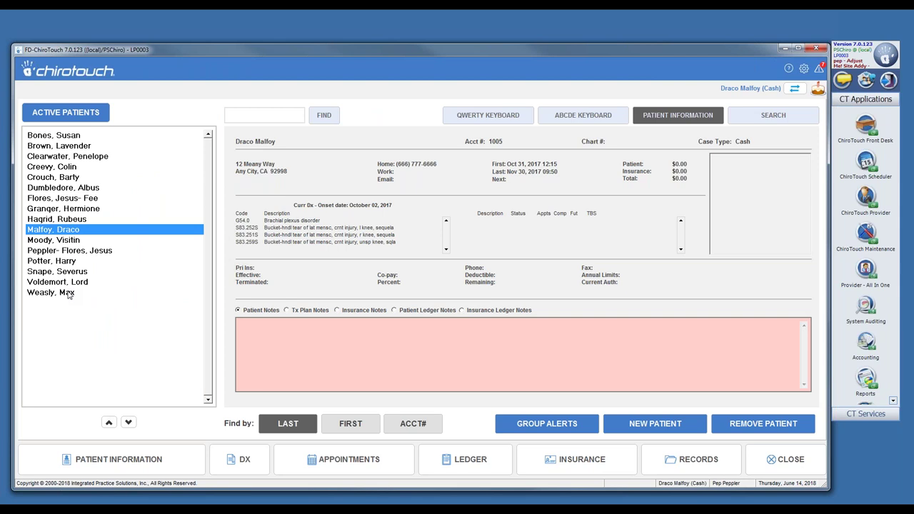
Step: Select the next patient and view their two completed $200.00 4 Visits Based Care Packages
left_click(72, 241)
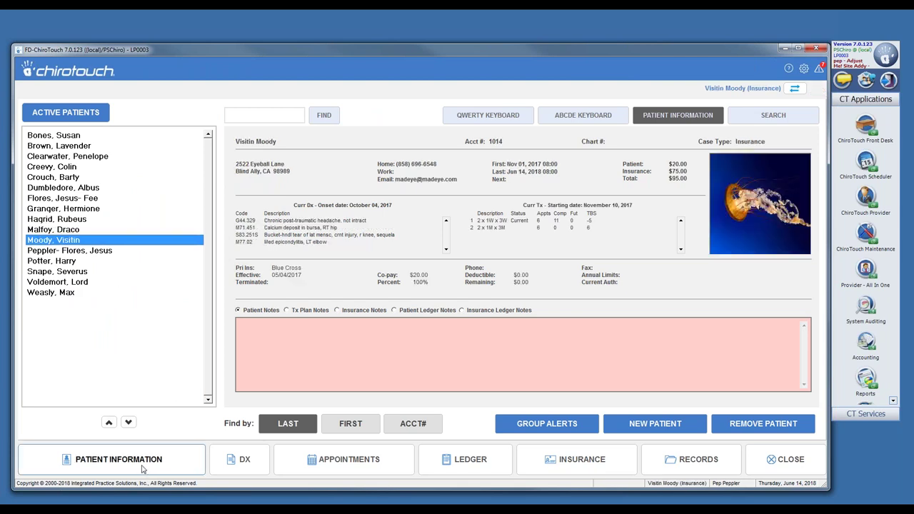
left_click(114, 459)
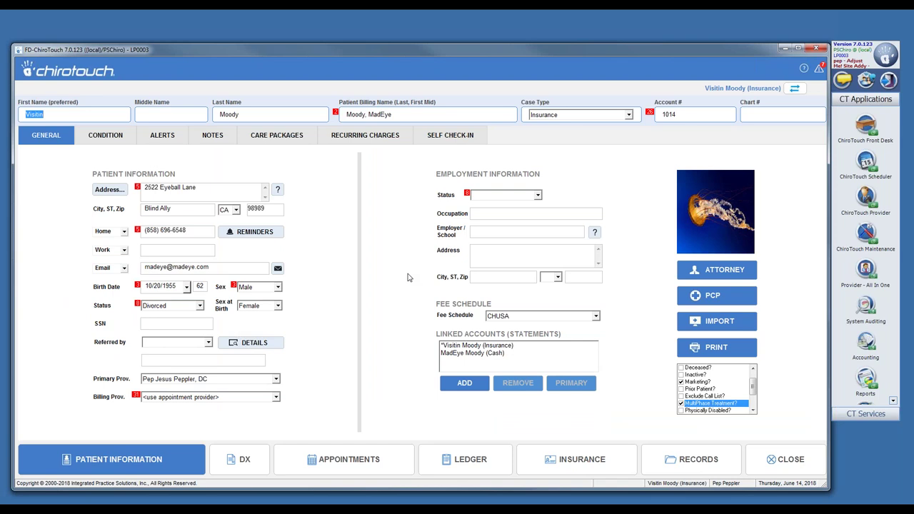
left_click(286, 139)
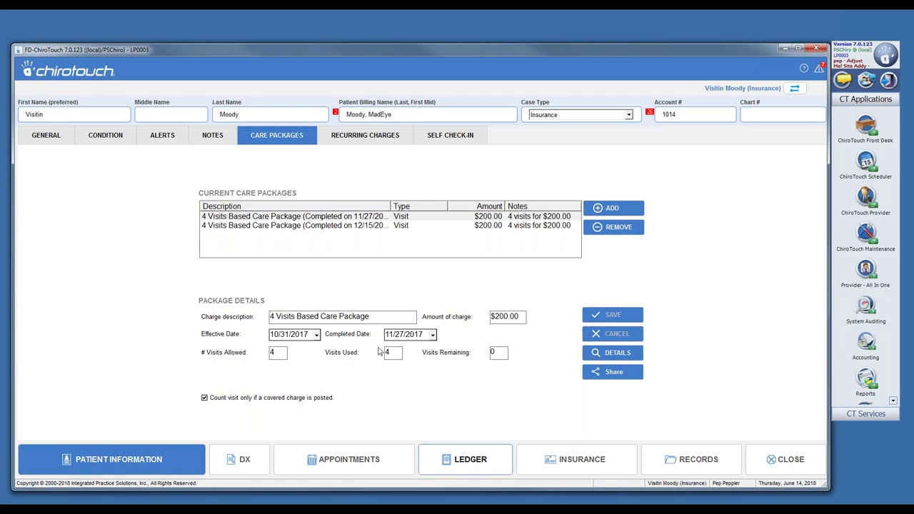
Step: Open this patient's ledger, showing package charges, cash payments and a $95.00 balance
left_click(510, 460)
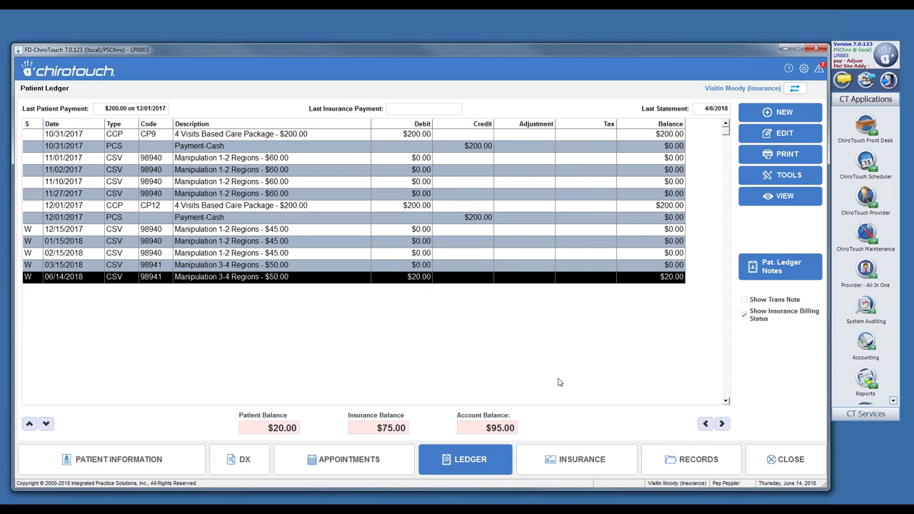
left_click(568, 465)
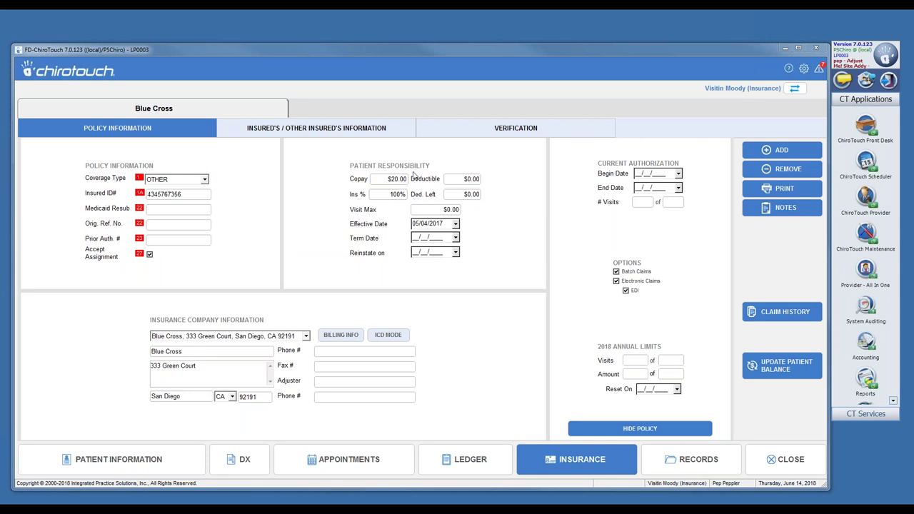
left_click(464, 460)
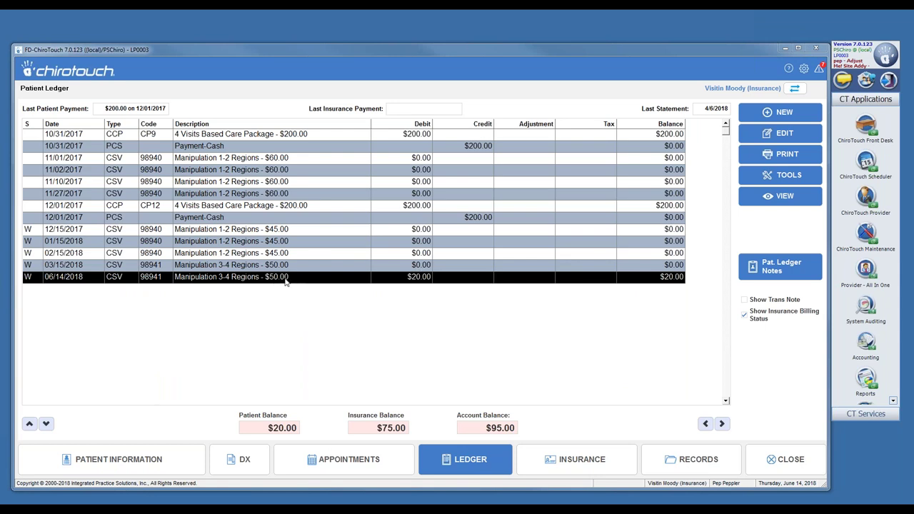
left_click(422, 278)
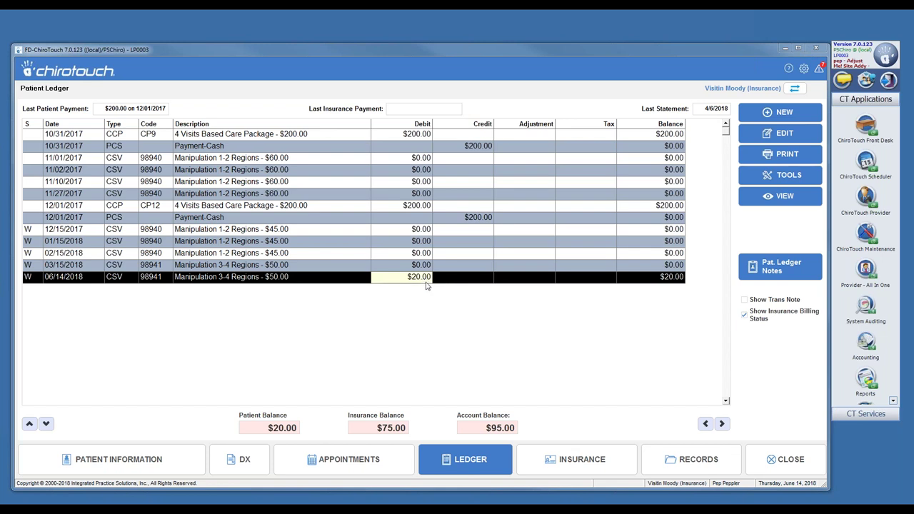
left_click(380, 288)
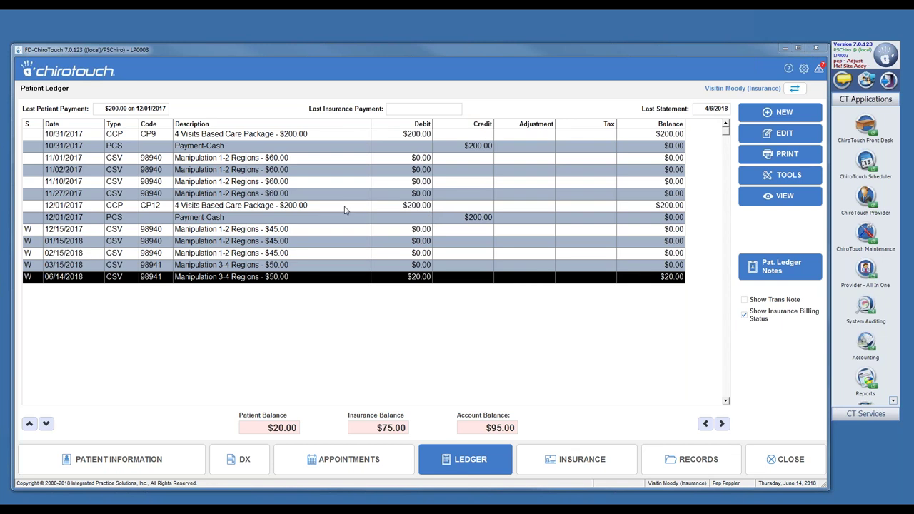
left_click(423, 158)
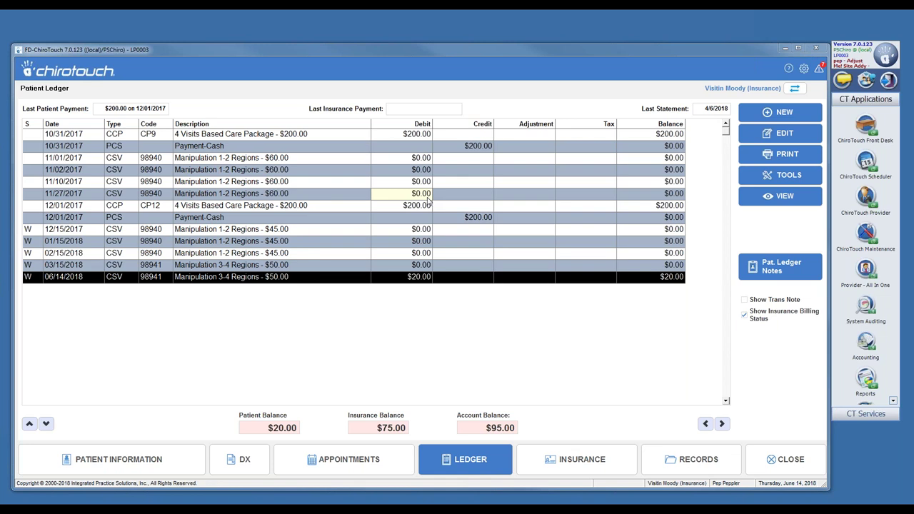
Step: View the last patient's Max OOP Care Package ($150.00, 10 visits), then open their ledger
left_click(788, 465)
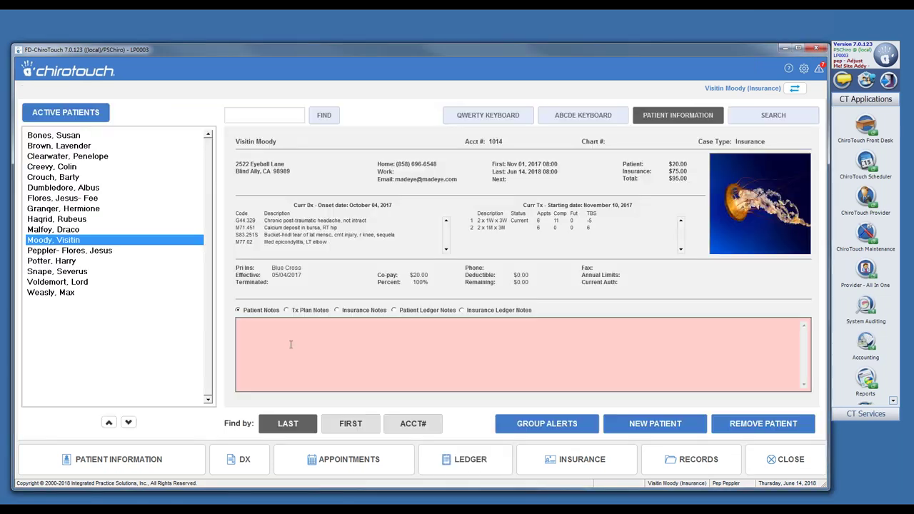
left_click(68, 294)
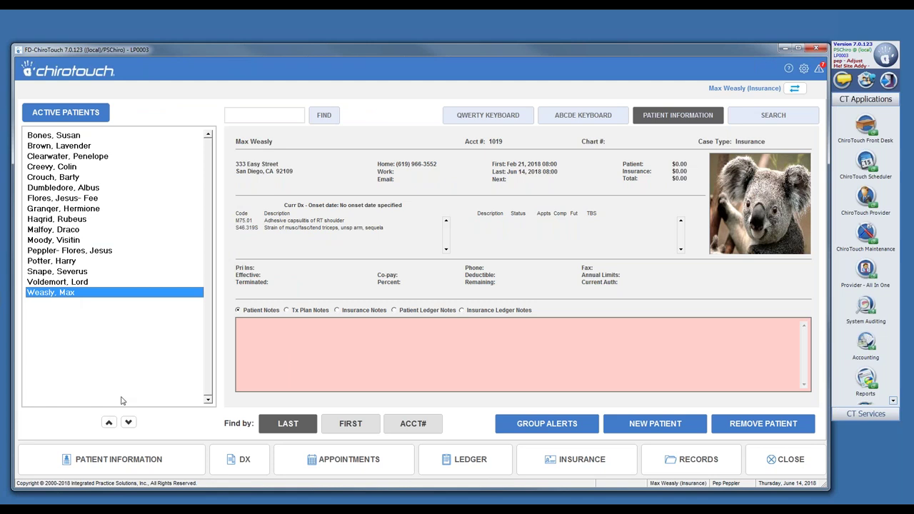
left_click(130, 472)
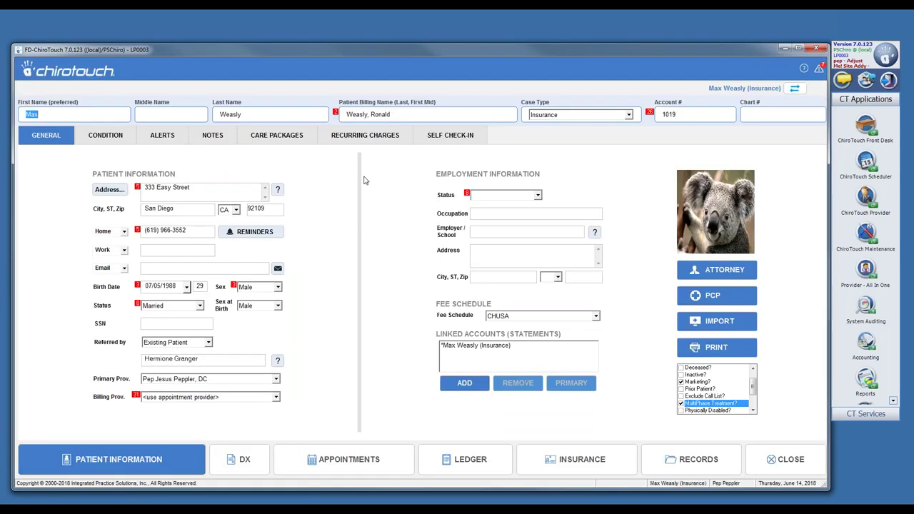
left_click(276, 138)
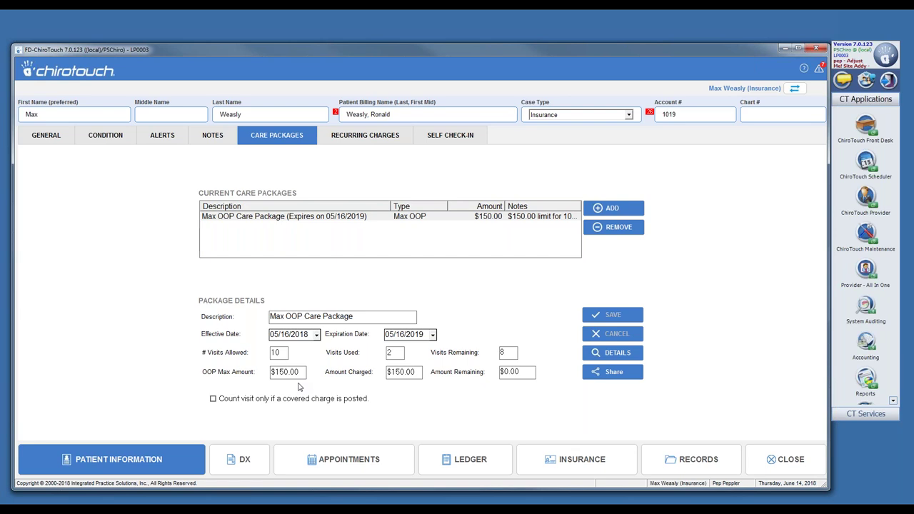
left_click(477, 463)
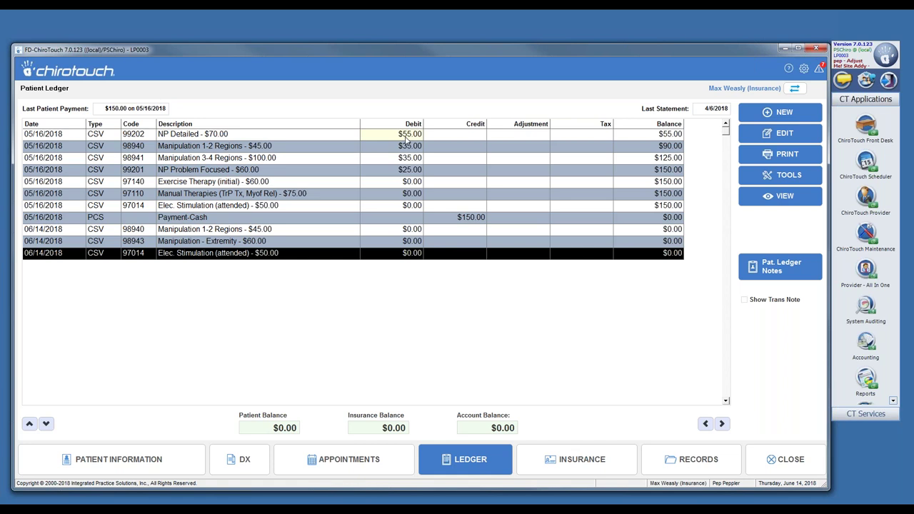
Step: Return from the ledger to the patient's general information showing the CHUSA fee schedule
left_click(141, 459)
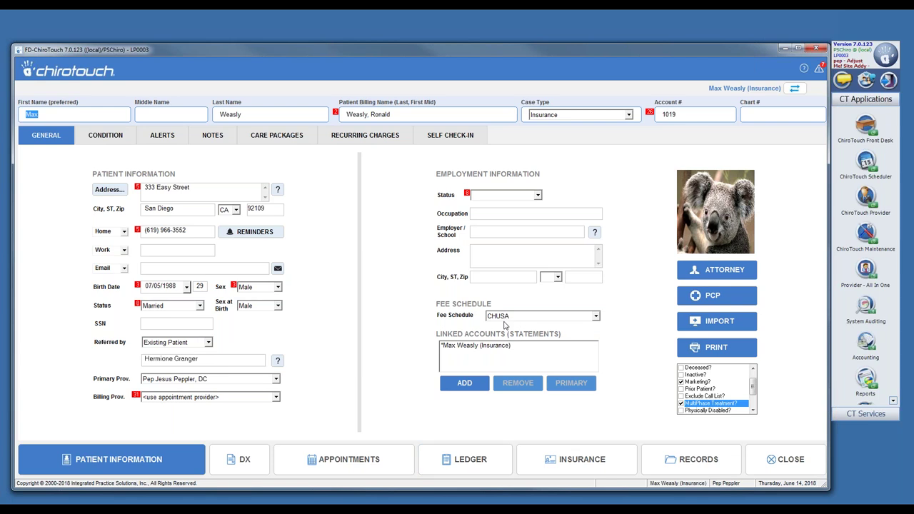
Step: Reopen the ledger, inspect the $25.00 99201 and $0.00 97014 debits unchanged, then leave
left_click(476, 462)
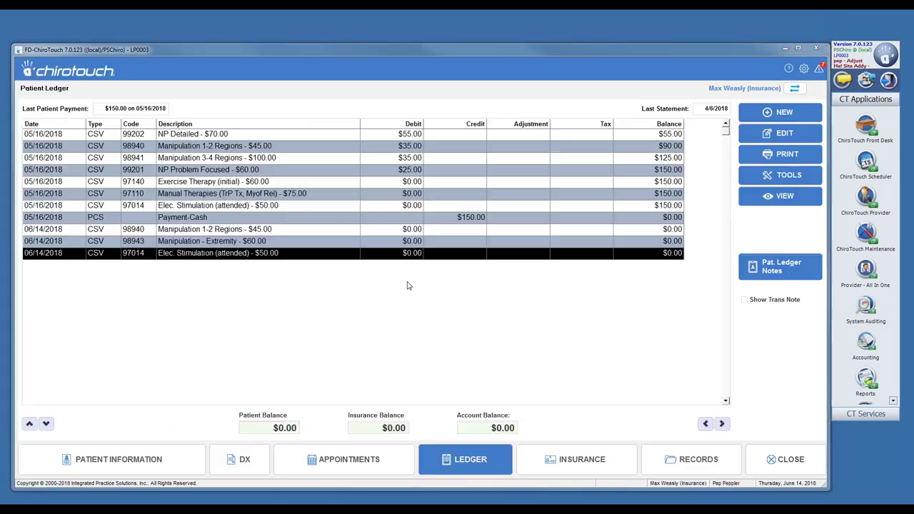
left_click(391, 257)
left_click(412, 172)
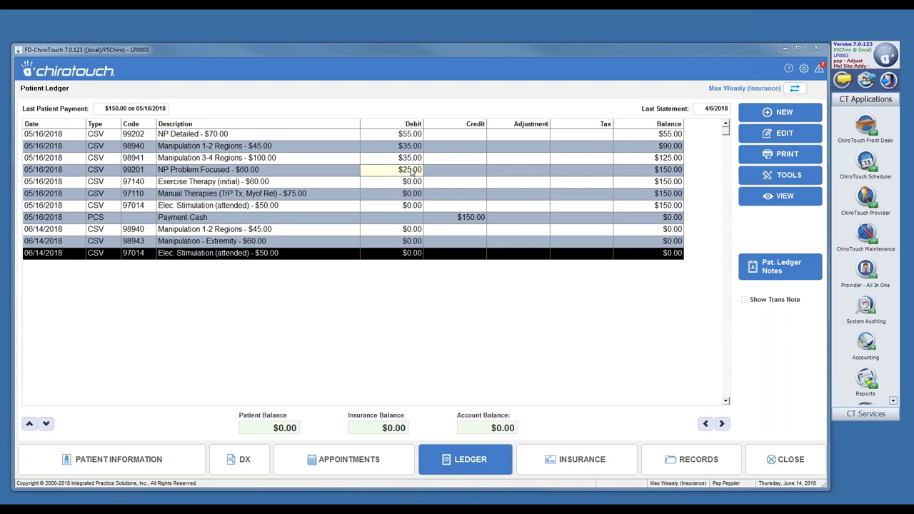
left_click(410, 172)
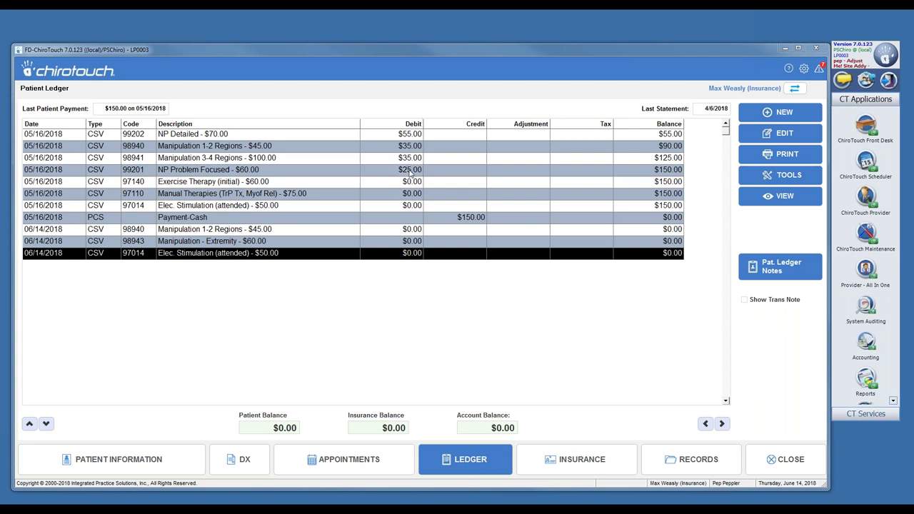
left_click(411, 172)
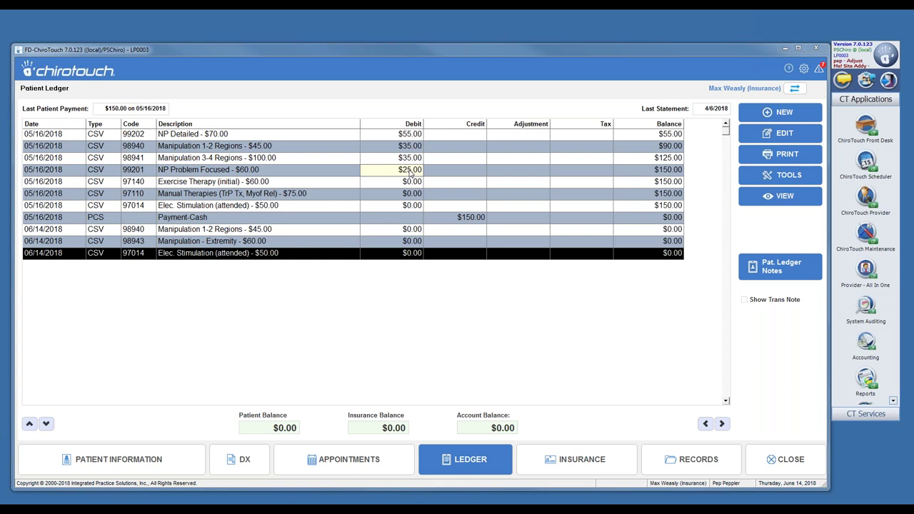
left_click(404, 170)
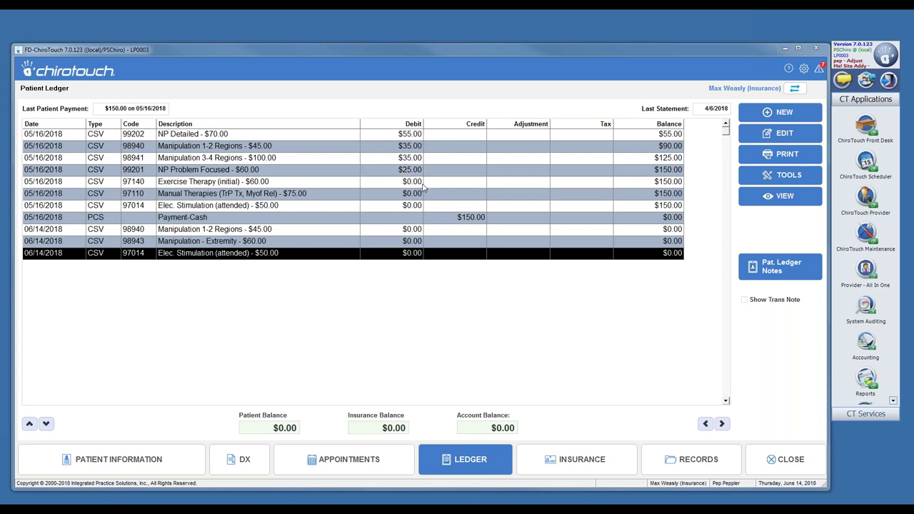
left_click(412, 254)
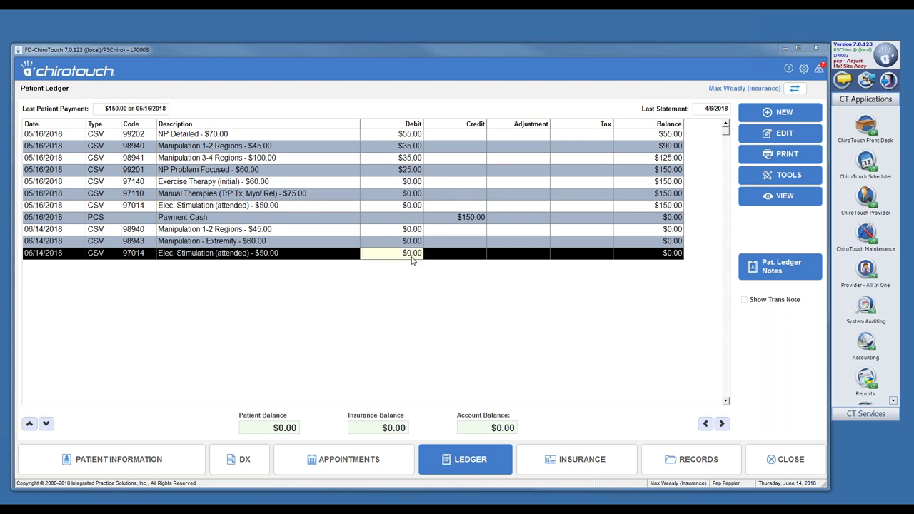
key("Return")
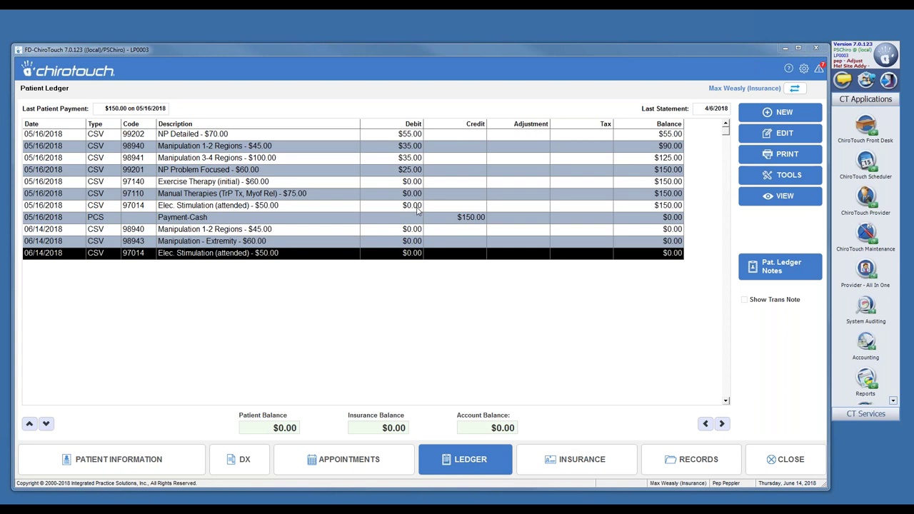
left_click(415, 255)
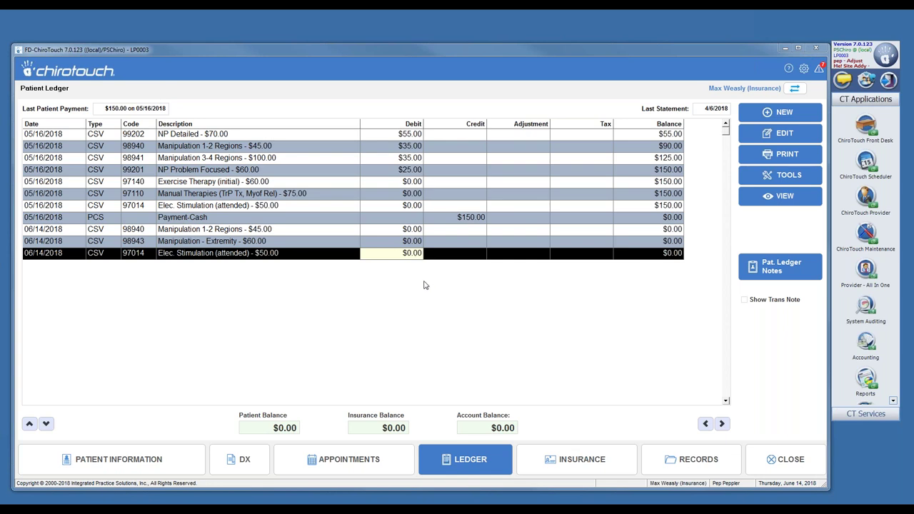
left_click(233, 460)
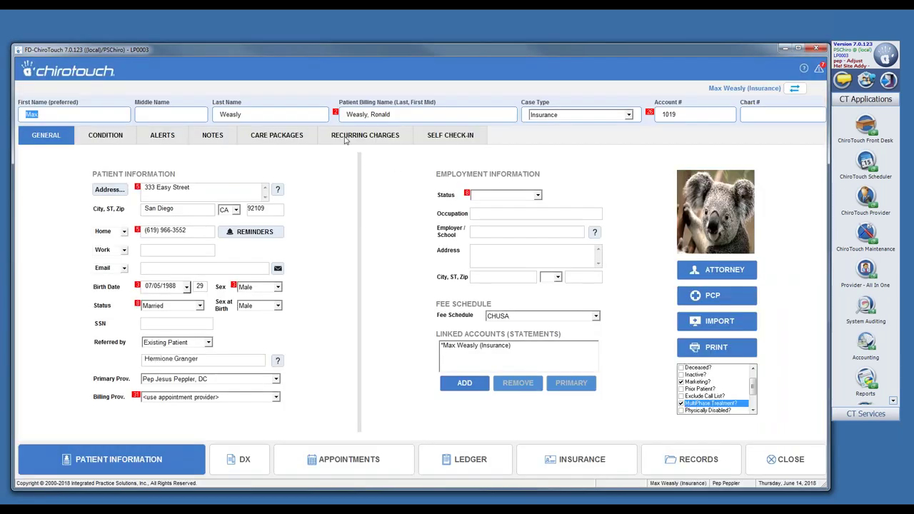
Step: Show the Max OOP package's service summary listing codes 73501, 97110, 98940 and 98942
left_click(298, 135)
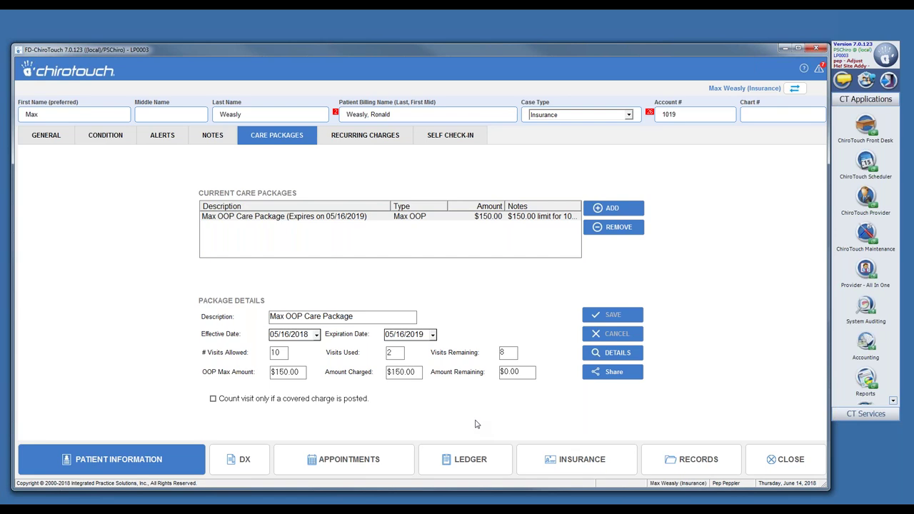
mouse_move(307, 509)
mouse_move(427, 453)
left_click(612, 357)
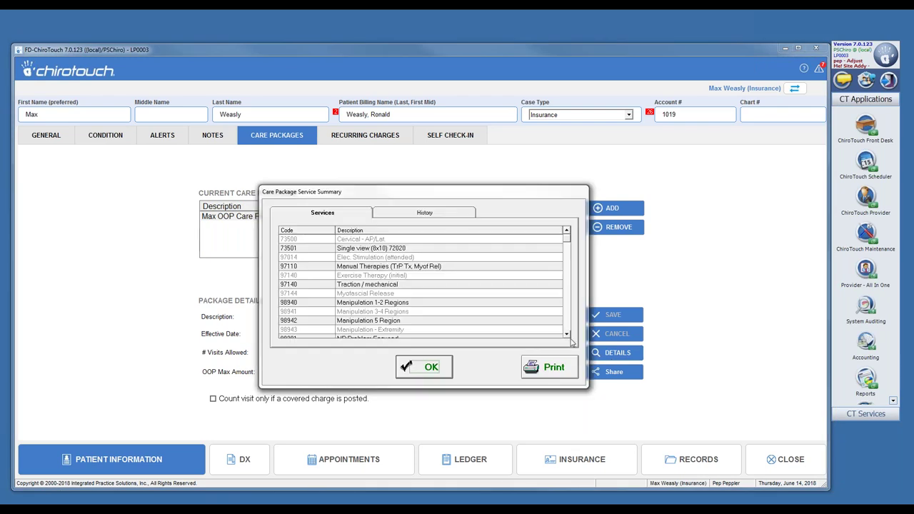
Step: Review the package's posted-service history, selecting the Manipulation 1-2 Regions entry
left_click(566, 334)
left_click(566, 334)
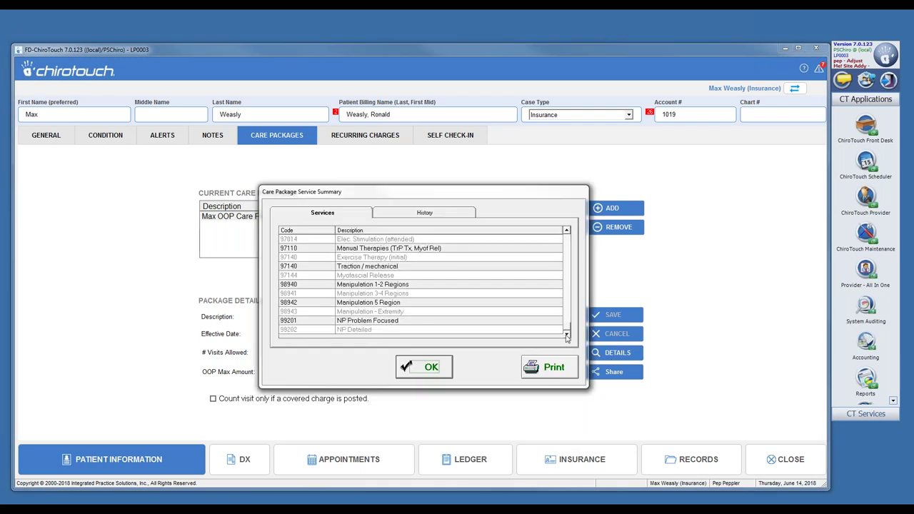
left_click(566, 241)
left_click(395, 213)
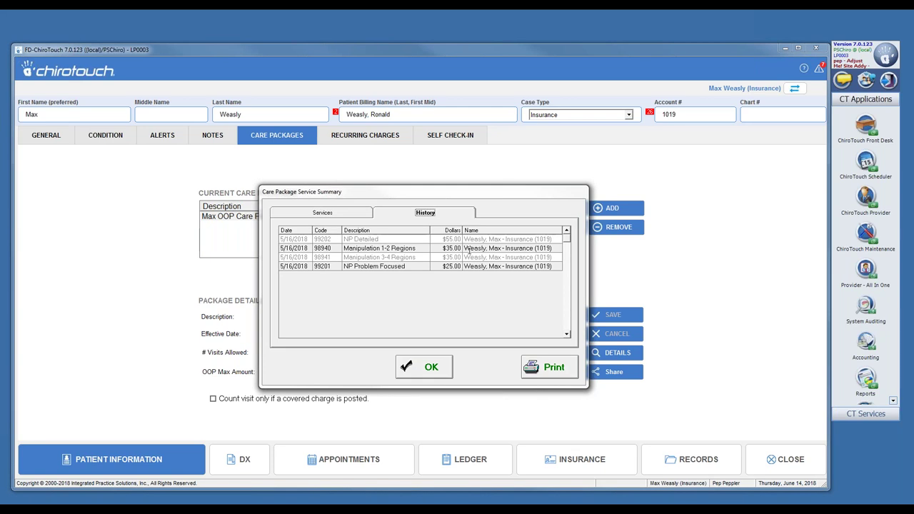
left_click(469, 247)
Step: Scroll the covered Services list, then close the service summary
left_click(351, 214)
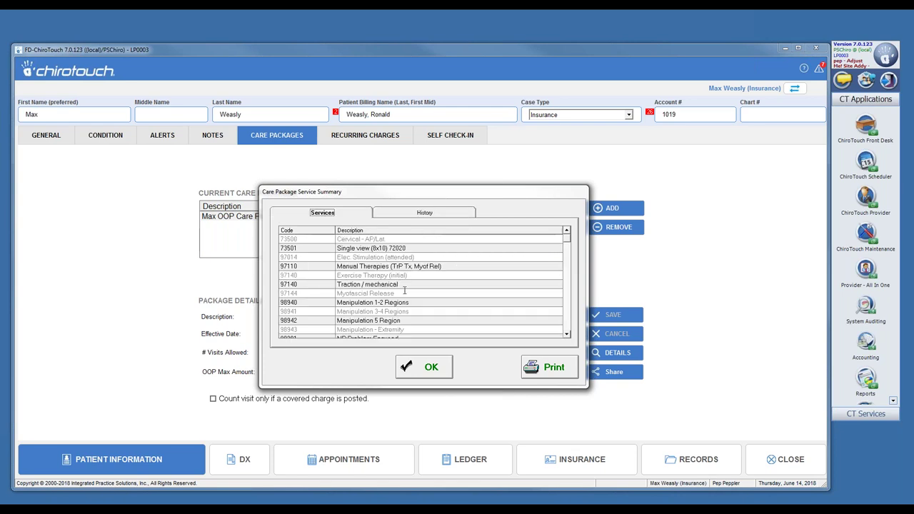
left_click(567, 333)
left_click(567, 333)
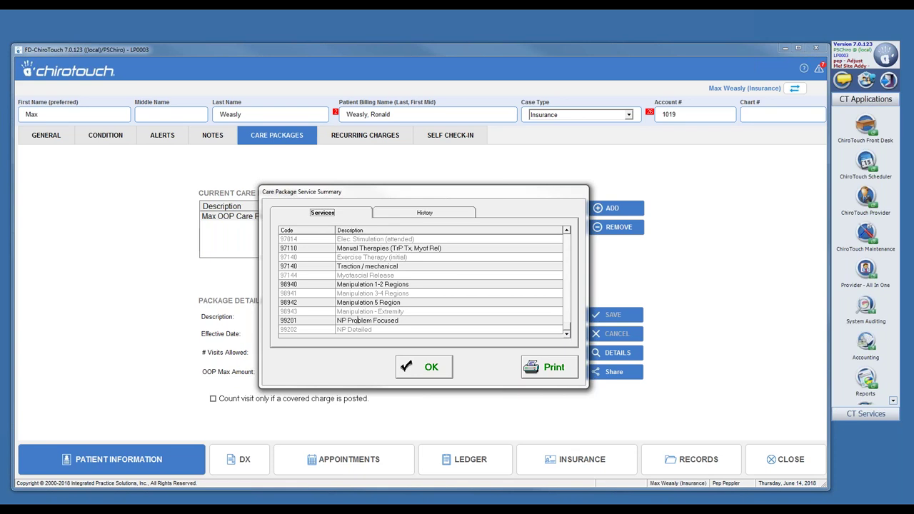
left_click(427, 366)
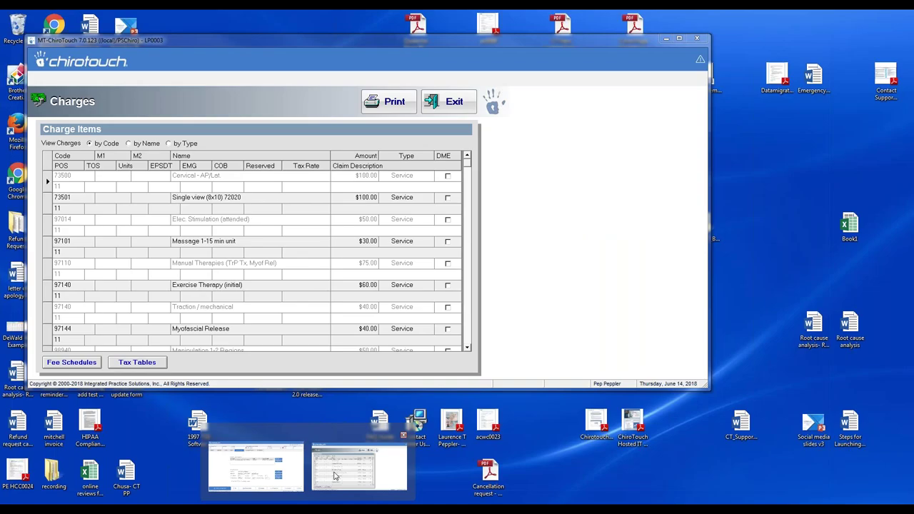
Step: Exit the MT-ChiroTouch Charges list to reach the Welcome to Maintenance menu
left_click(336, 476)
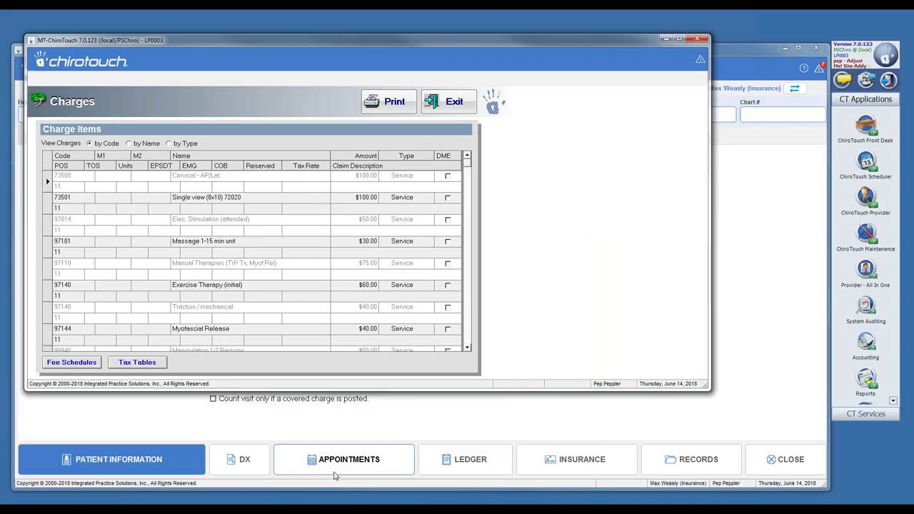
left_click(455, 105)
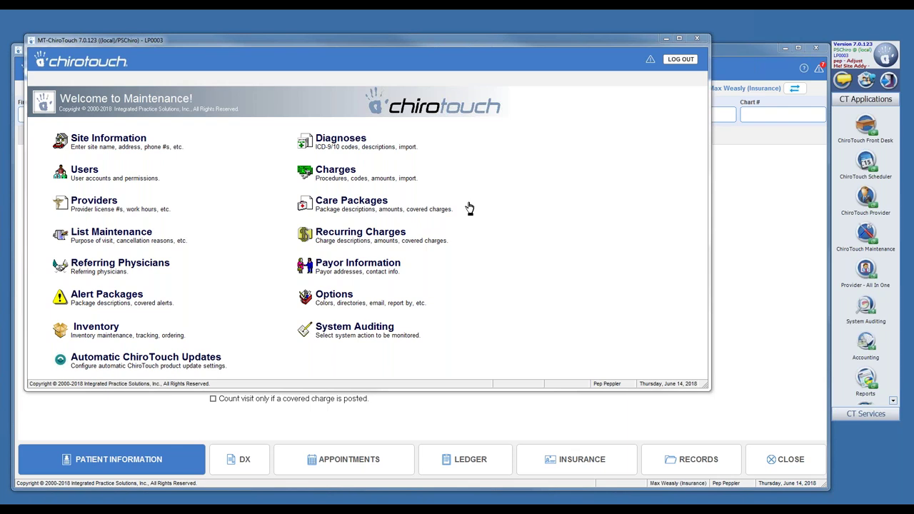
Step: In Care Packages setup, review the Visit Based and Max OOP packages, then start a new package
left_click(352, 212)
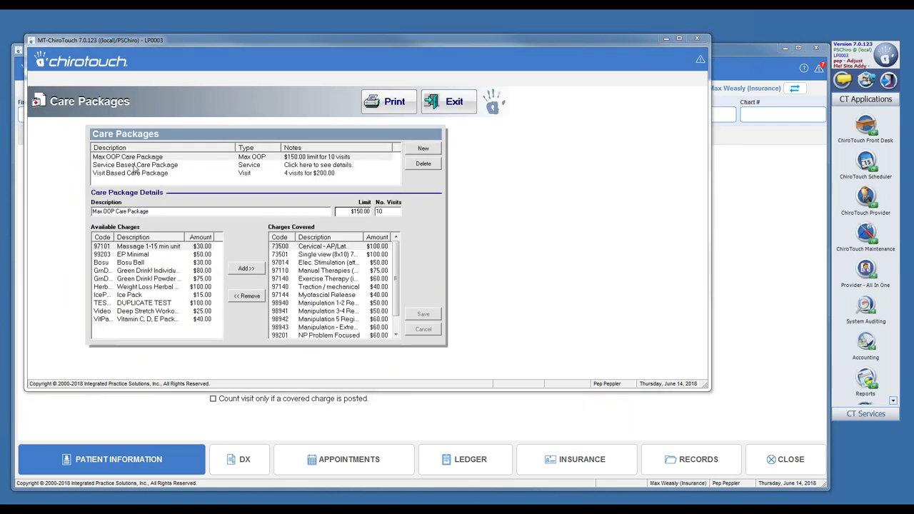
left_click(138, 173)
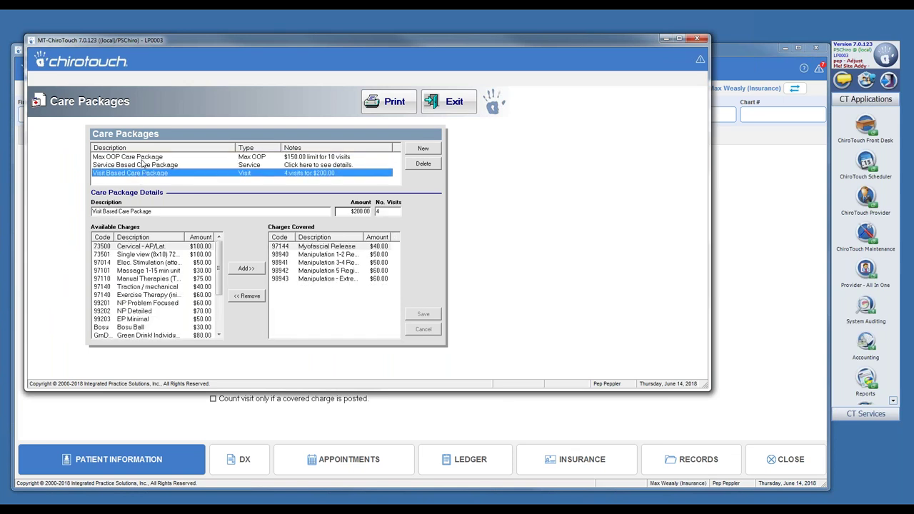
left_click(128, 156)
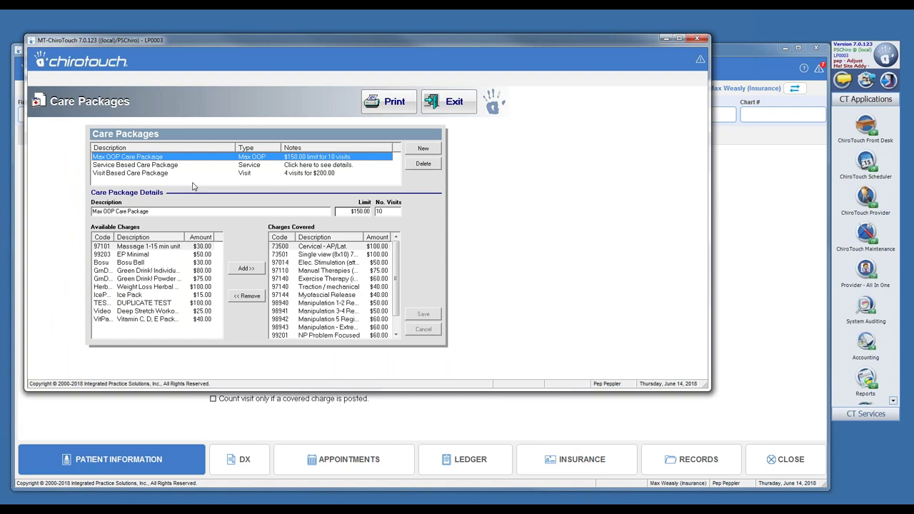
left_click(423, 149)
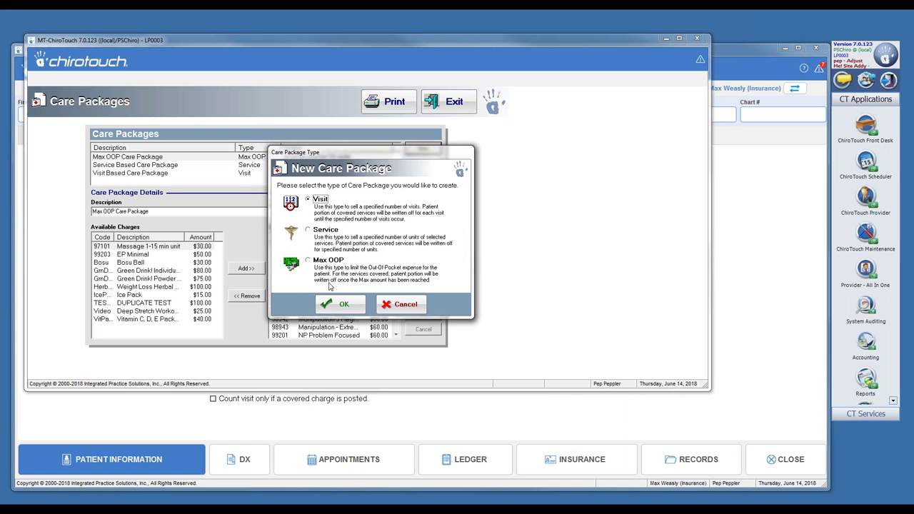
left_click(318, 262)
Step: Create a Visit-type package described 'package visit' with amount $1.00 and 100 visits
left_click(317, 201)
left_click(347, 305)
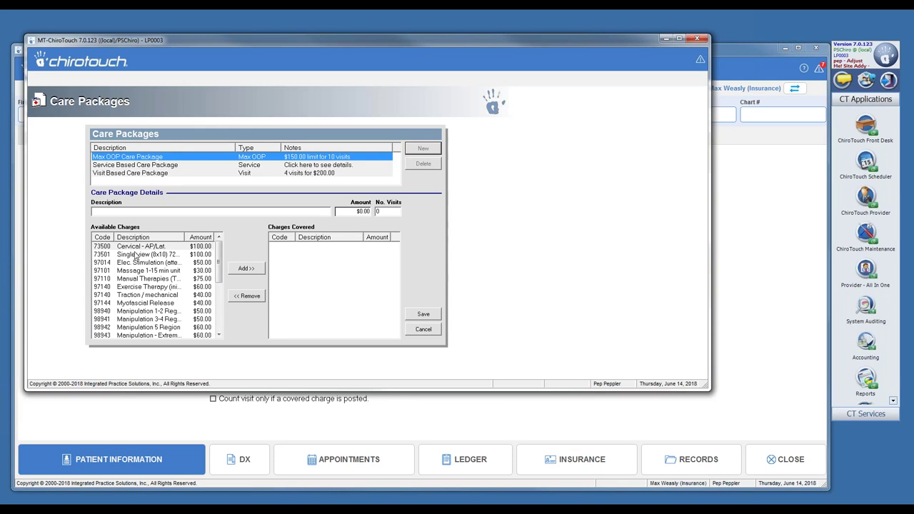
left_click(120, 206)
type("package visit")
left_click(357, 212)
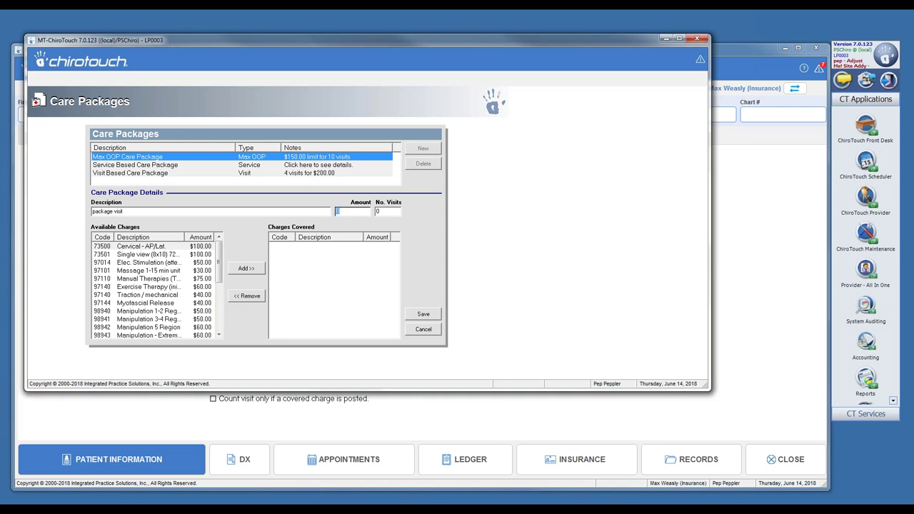
key("Tab")
left_click(366, 212)
left_click(386, 212)
type("100")
Step: Cover the nine charges 97014 through 98943, save the package, and close Maintenance
left_click(151, 249)
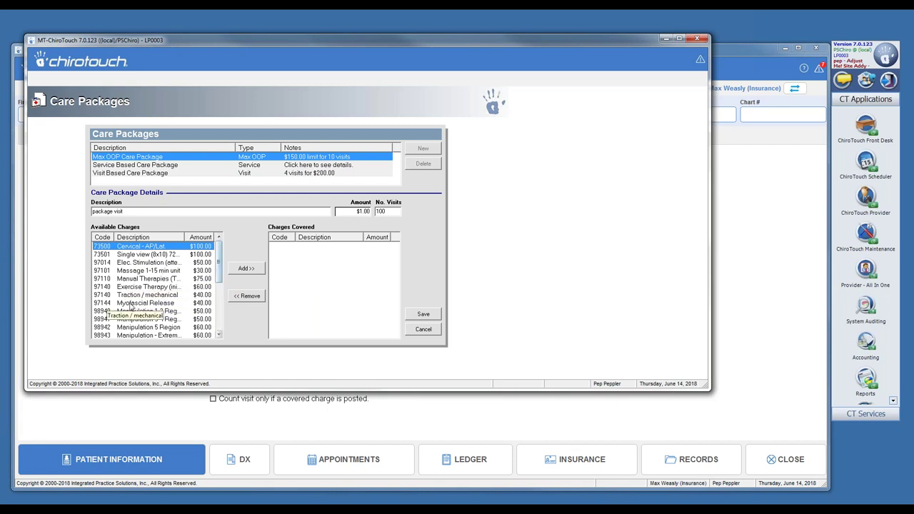
left_click(132, 313)
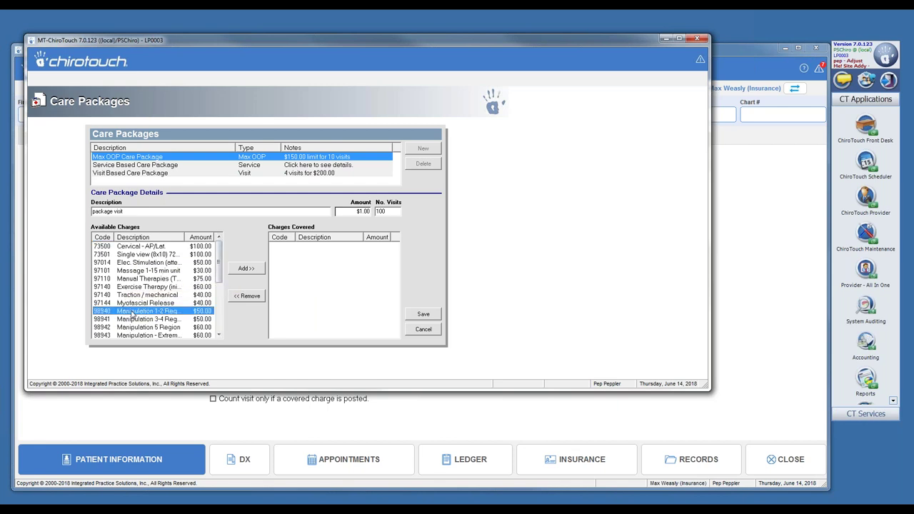
left_click_drag(132, 315, 157, 341)
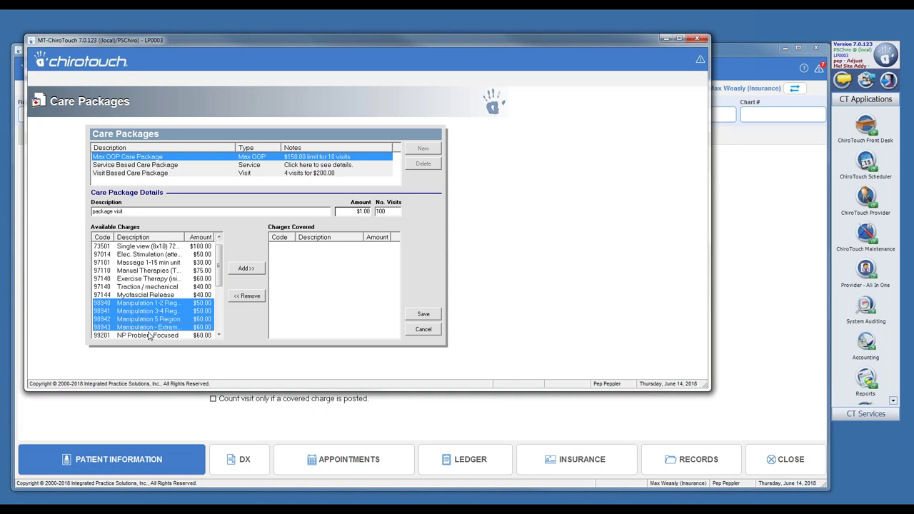
left_click_drag(152, 305, 155, 263)
left_click(154, 255, "ctrl")
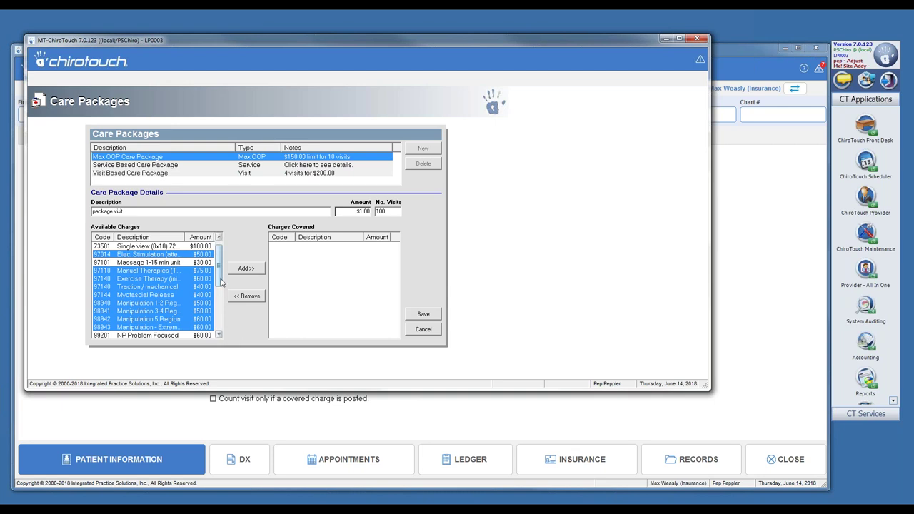
mouse_move(222, 281)
left_mouse_down()
mouse_move(223, 323)
mouse_move(226, 272)
left_mouse_up()
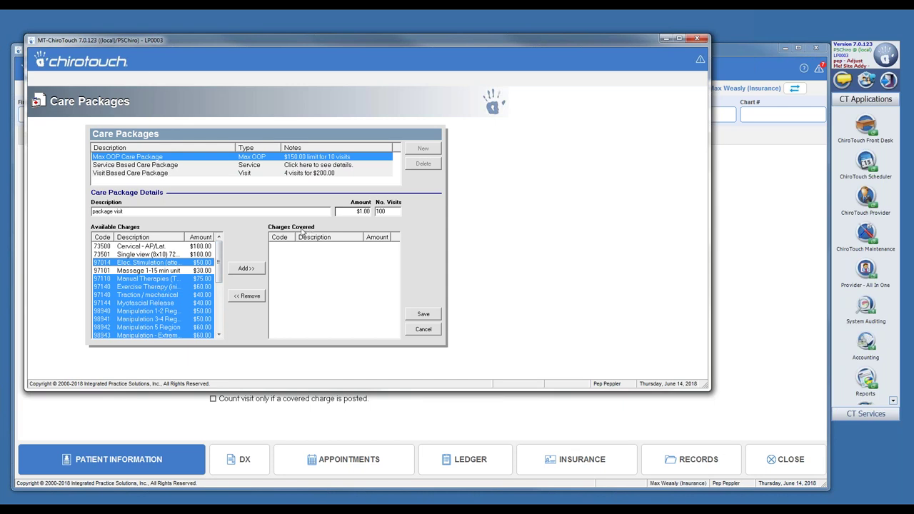
left_click(250, 269)
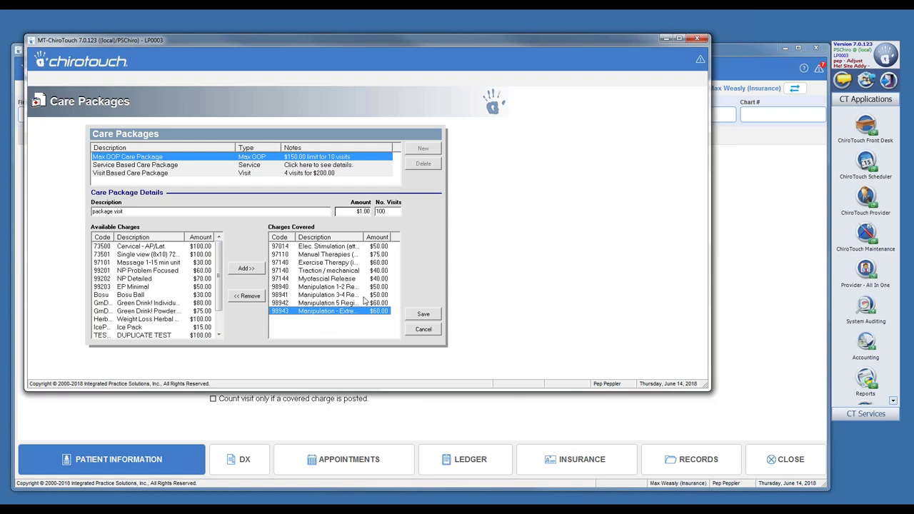
left_click(424, 315)
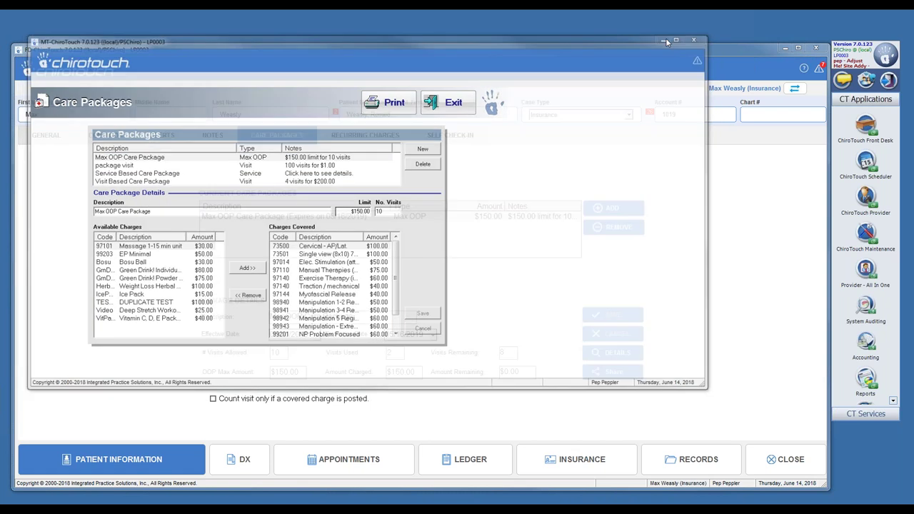
left_click(665, 38)
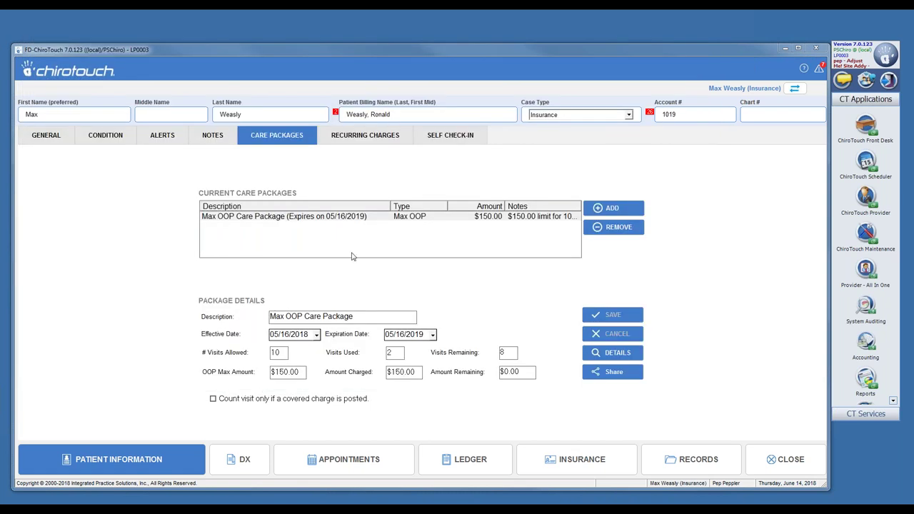
Step: Open another patient's empty Care Packages tab and list the packages available to add
left_click(784, 462)
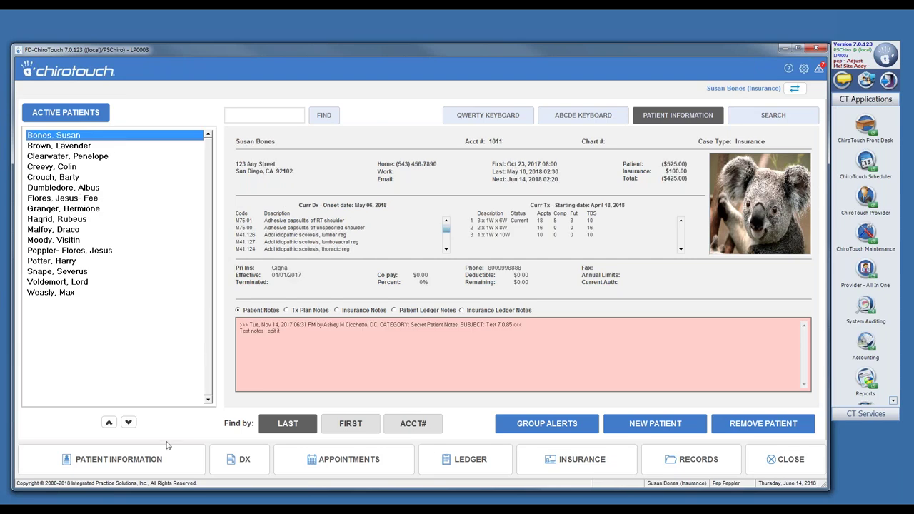
key("Return")
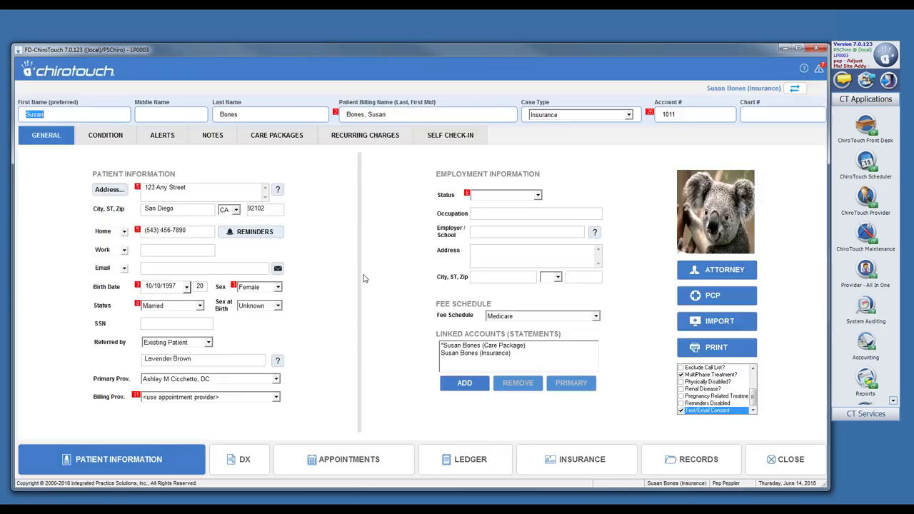
left_click(284, 138)
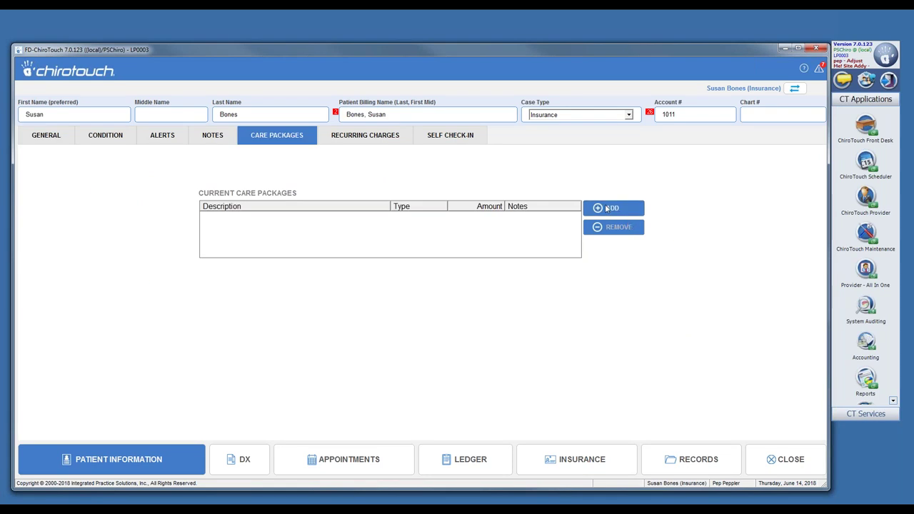
left_click(609, 207)
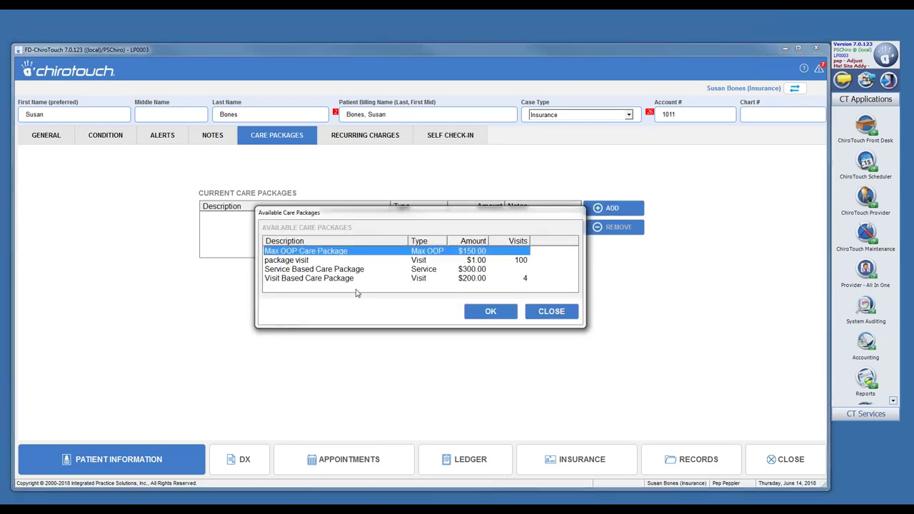
Step: Add 'package visit' to the patient with a $250.00 charge and 10 visits allowed
left_click(298, 261)
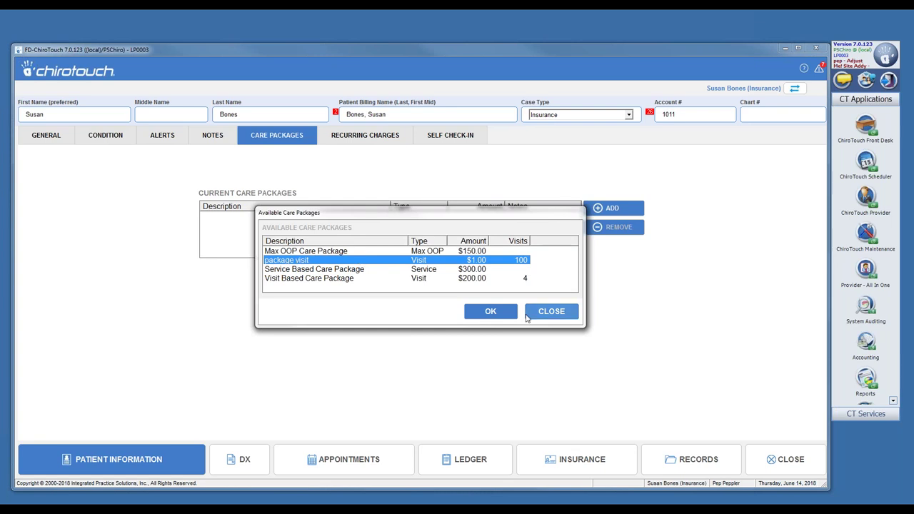
left_click(493, 314)
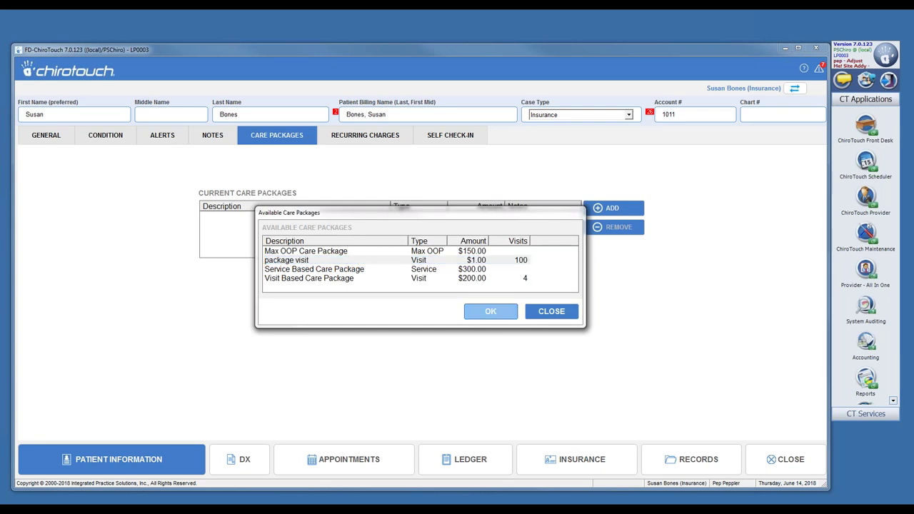
left_click(509, 317)
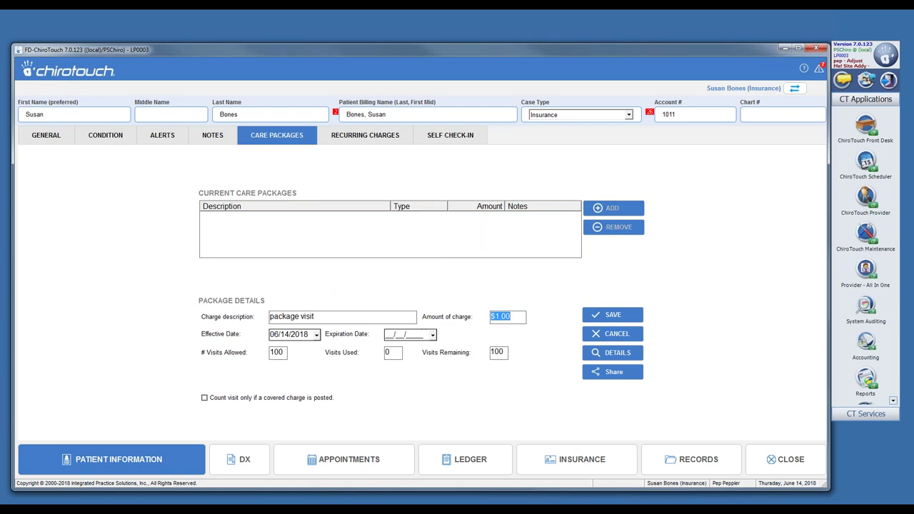
type("250")
left_click(278, 352)
type("10")
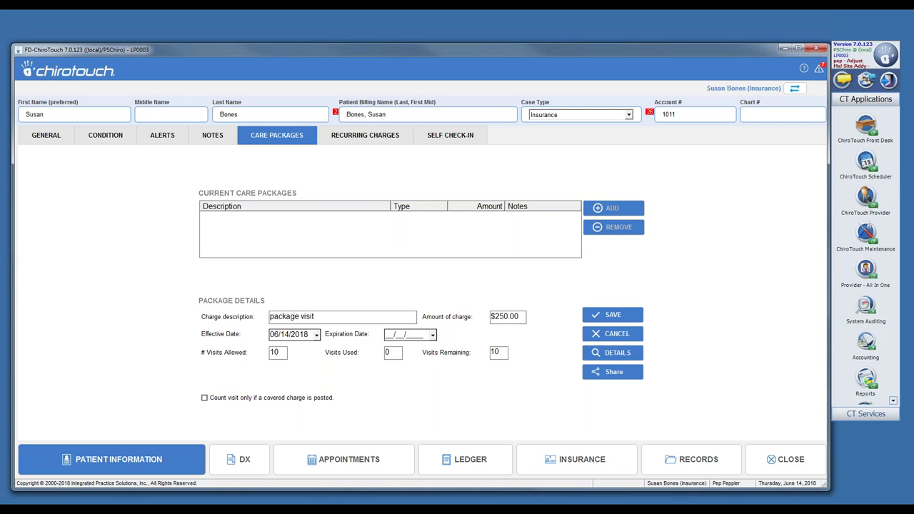
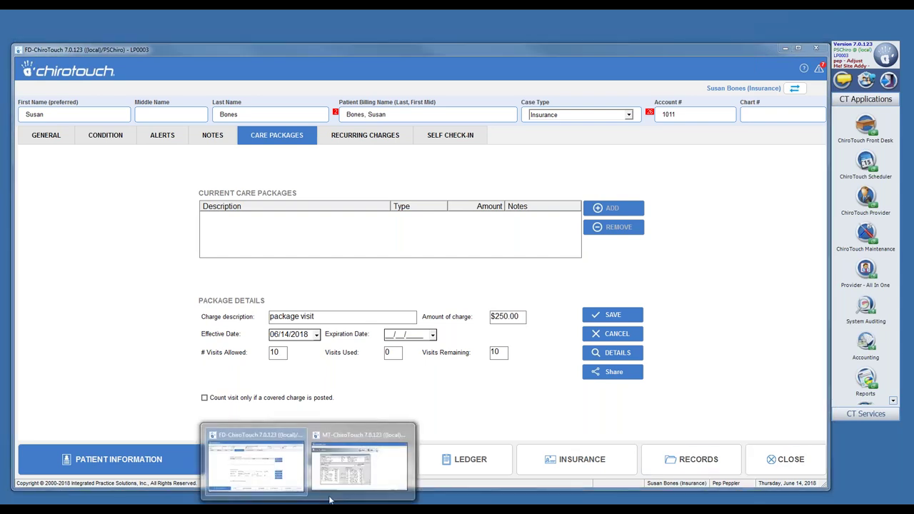
Step: Reopen the Care Packages list and start a new Max OOP package
left_click(339, 489)
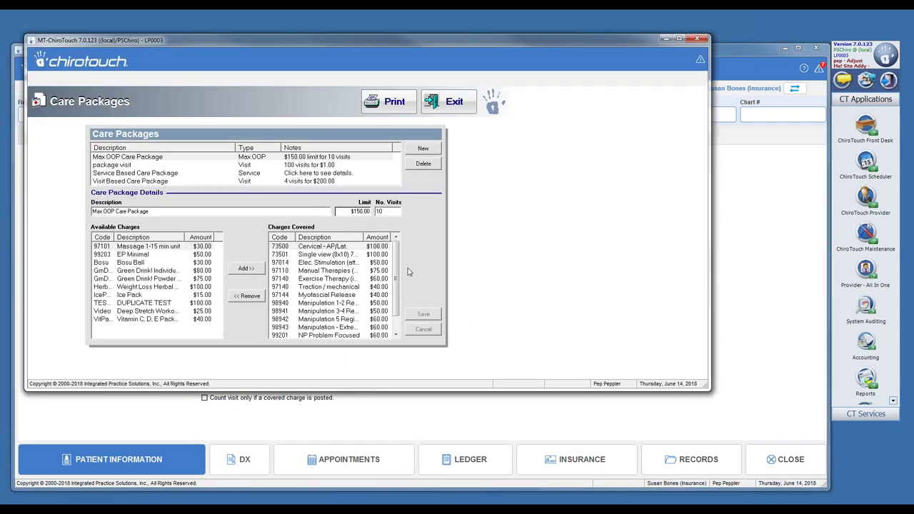
left_click(444, 105)
left_click(341, 206)
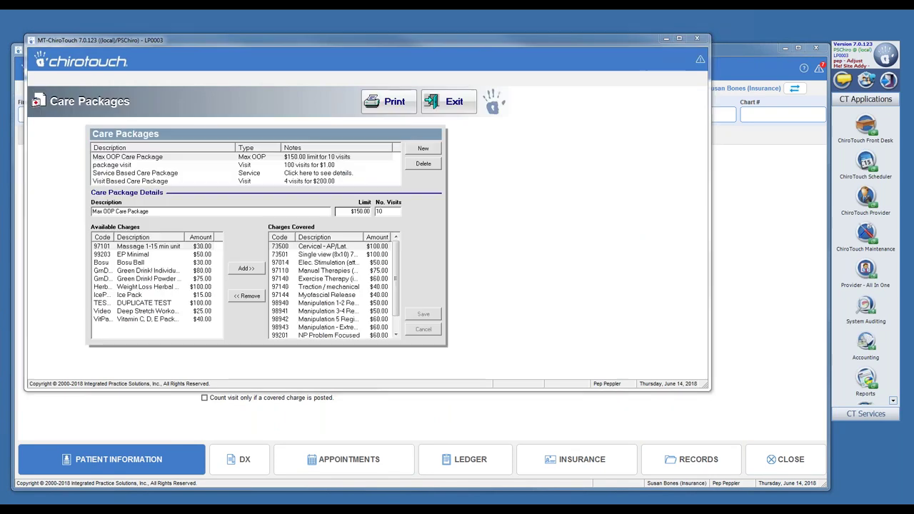
left_click(420, 150)
left_click(317, 260)
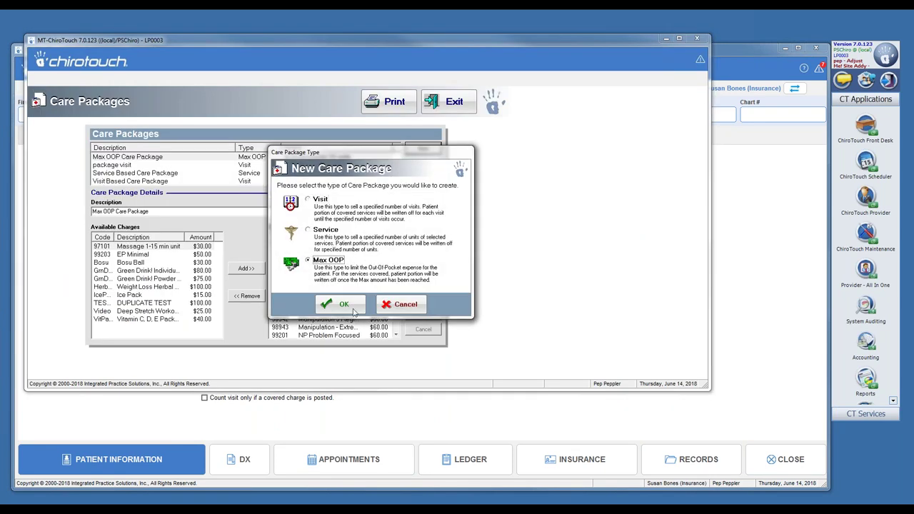
left_click(344, 305)
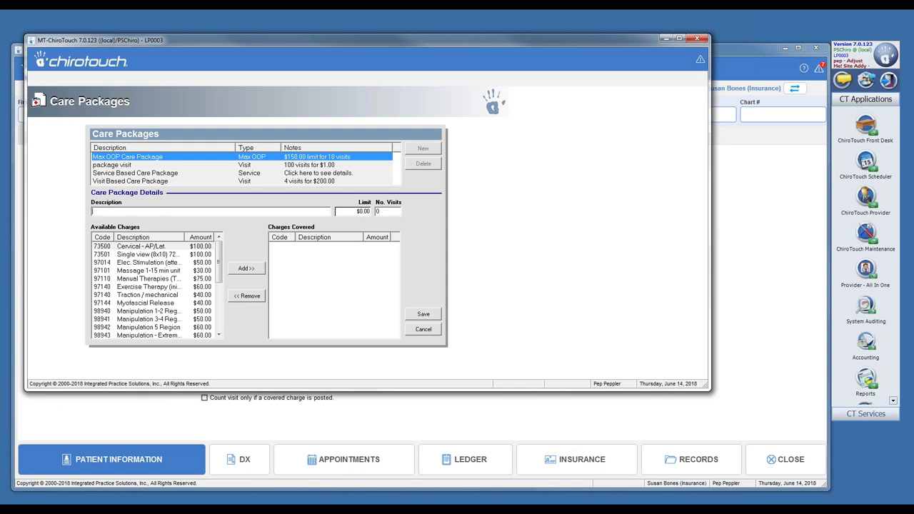
Step: Type 'patient max oop' as the description, discard the draft, and review the existing Max OOP package
type("patient max oop")
left_click_drag(218, 265, 218, 267)
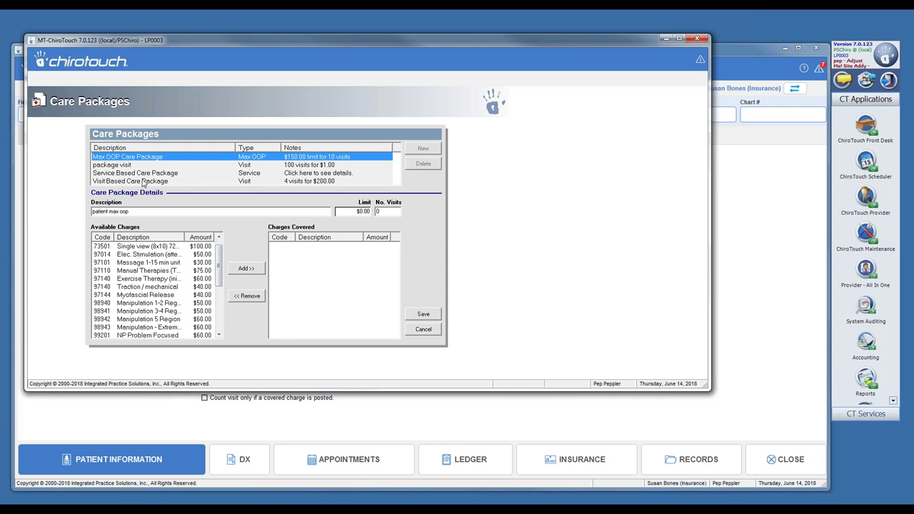
left_click(425, 330)
left_click(223, 159)
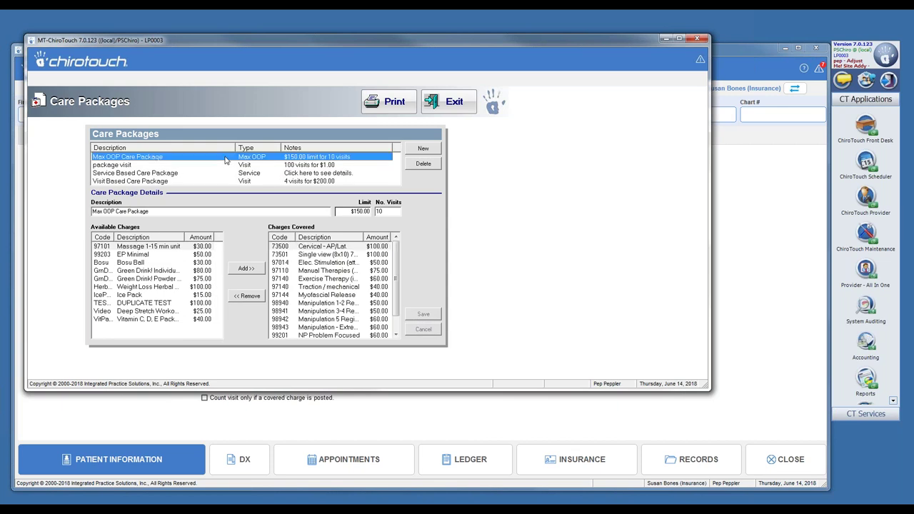
scroll(397, 285, "down", 1)
scroll(397, 286, "up", 1)
Step: Exit the editor, minimize Maintenance, and close the patient record, saving care package changes
left_click(448, 102)
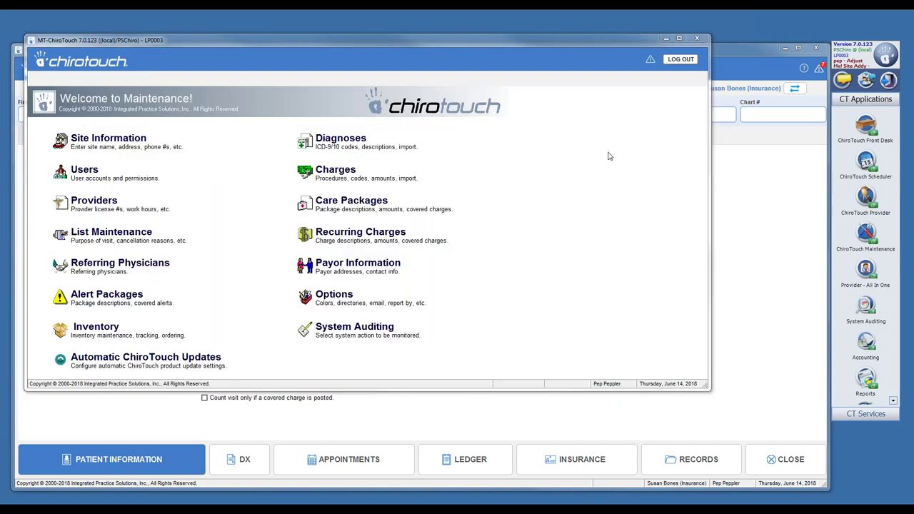
left_click(665, 38)
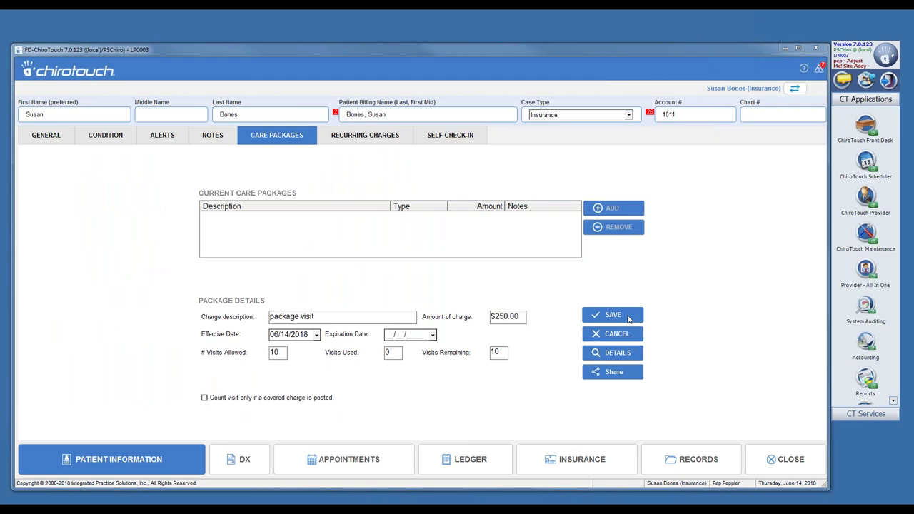
left_click(786, 459)
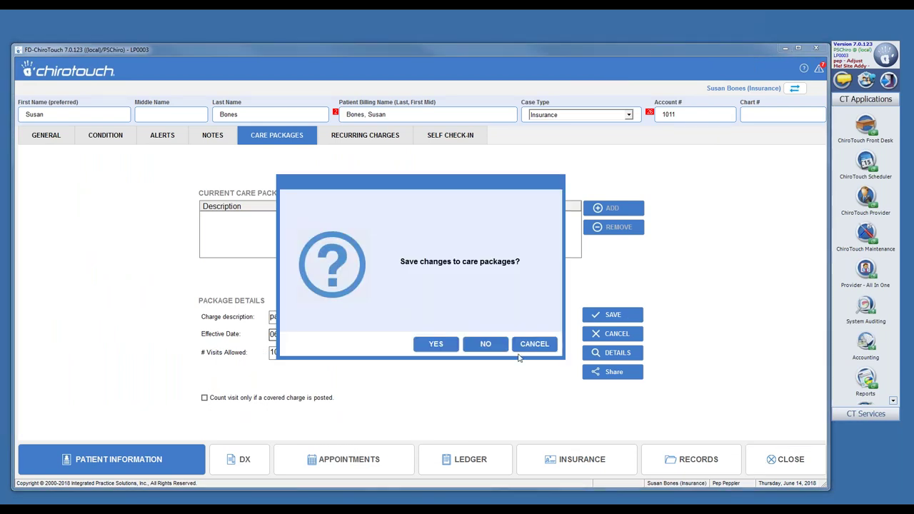
left_click(434, 345)
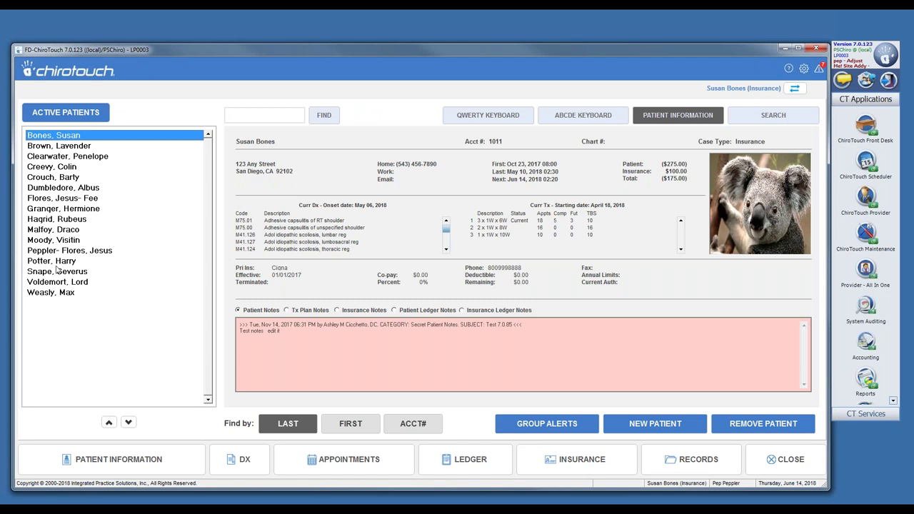
Step: Review the next patient's ledger with its $95.00 balance, then close it
left_click(66, 244)
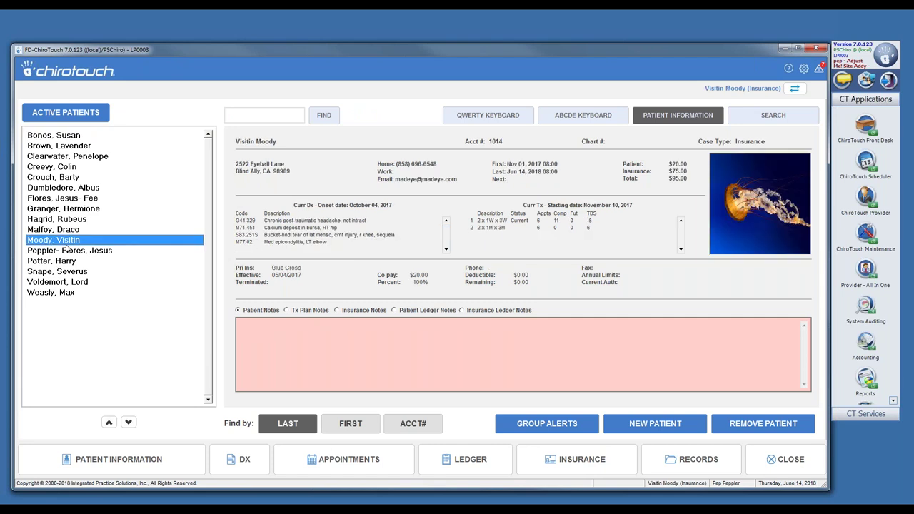
left_click(463, 457)
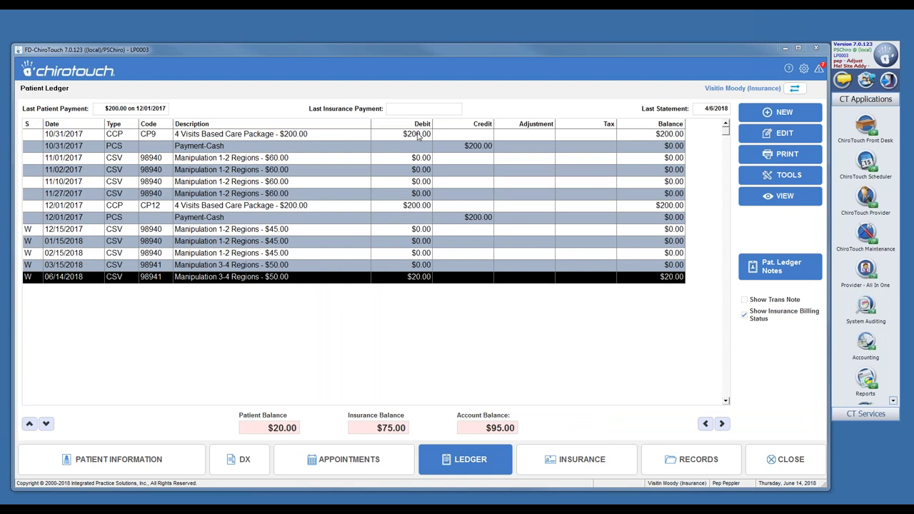
left_click(421, 194)
left_click(789, 461)
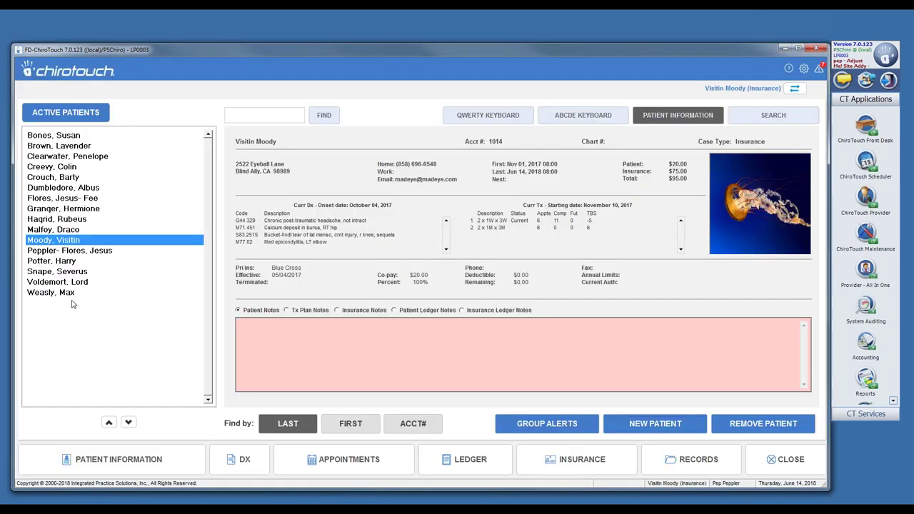
Step: Review the last patient's $0.00 ledger, leaving the last Debit amount unchanged, then close it
left_click(72, 292)
left_click(461, 463)
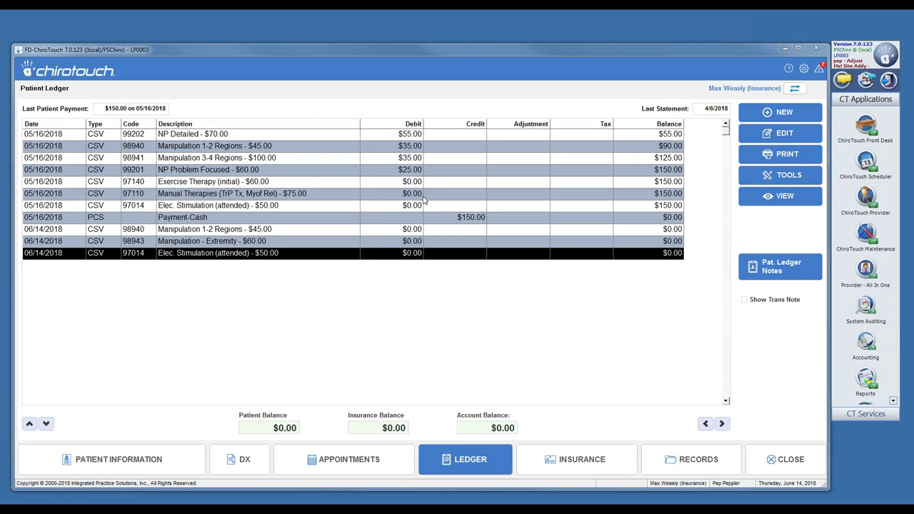
left_click(415, 254)
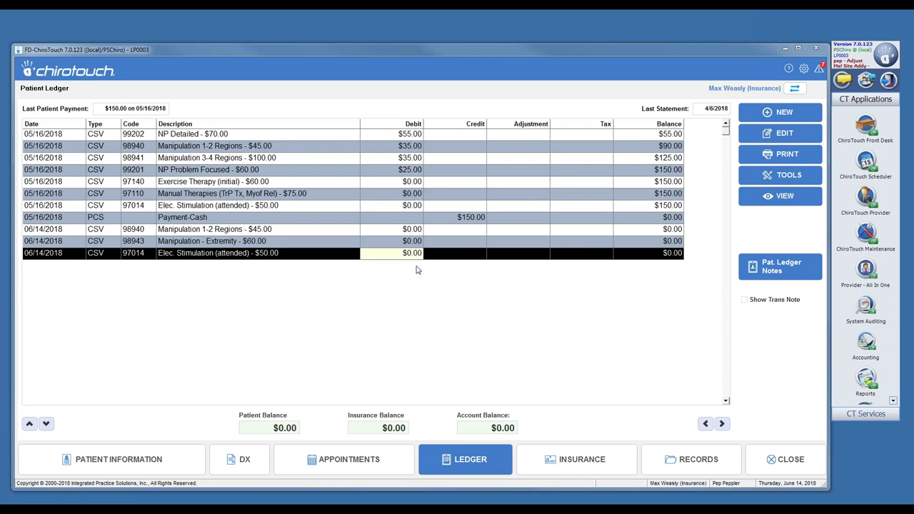
left_click(442, 300)
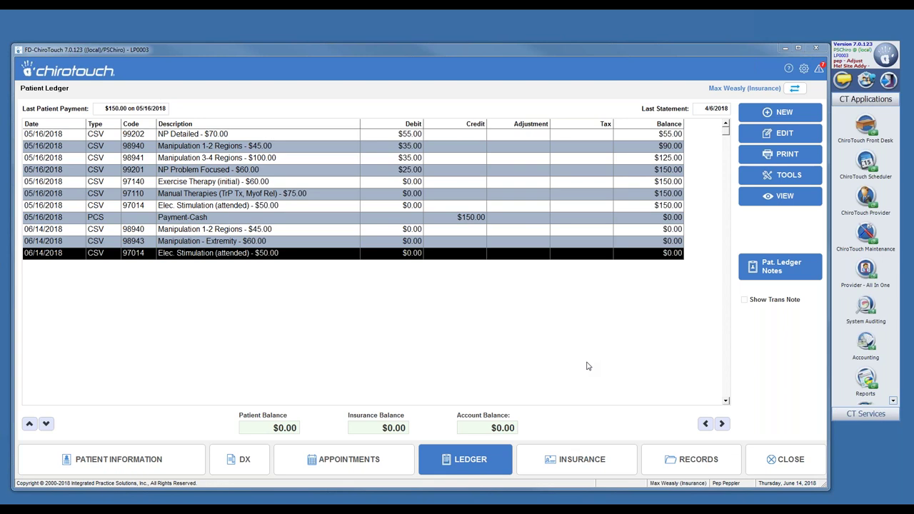
left_click(777, 461)
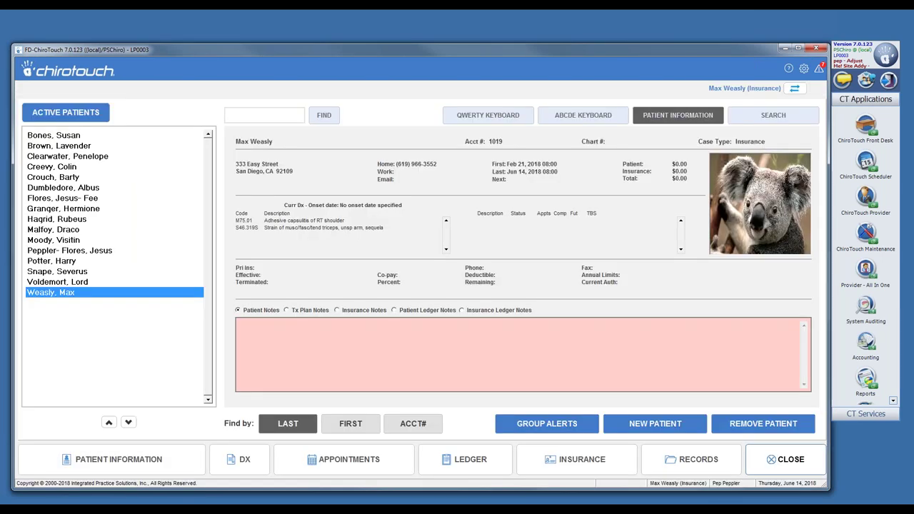
Step: Start and cancel the checked-in patient's checkout, then open their record in patient management
left_click(786, 459)
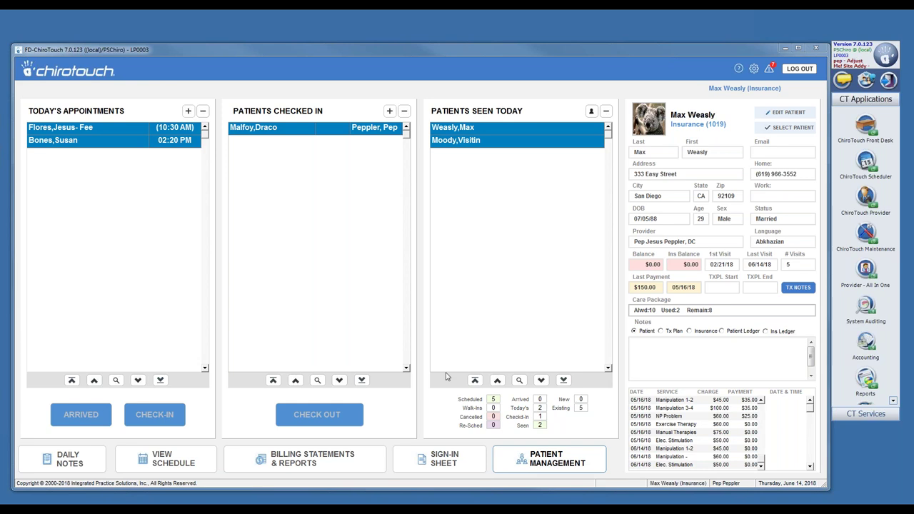
left_click(262, 134)
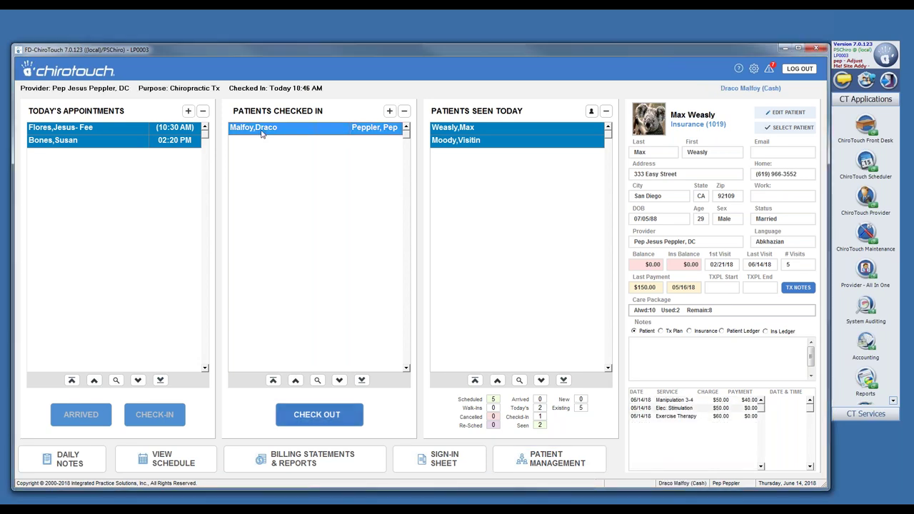
left_click(307, 417)
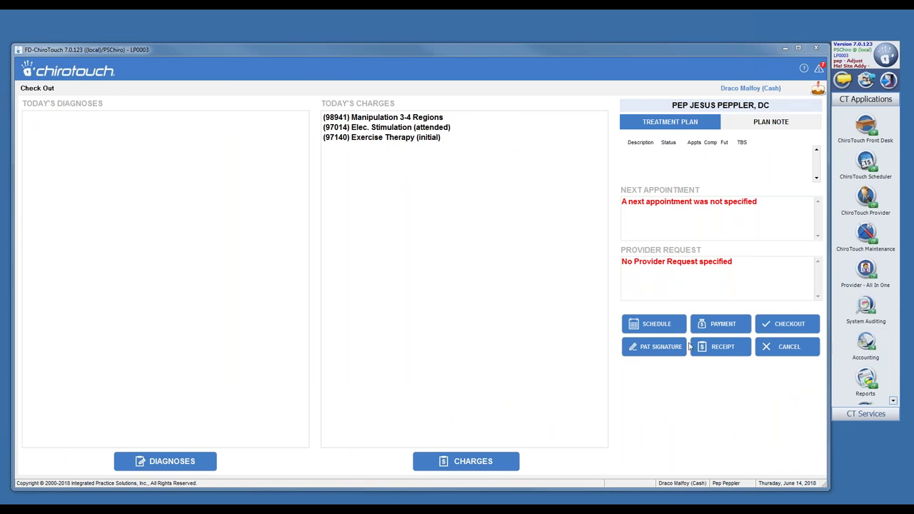
left_click(786, 346)
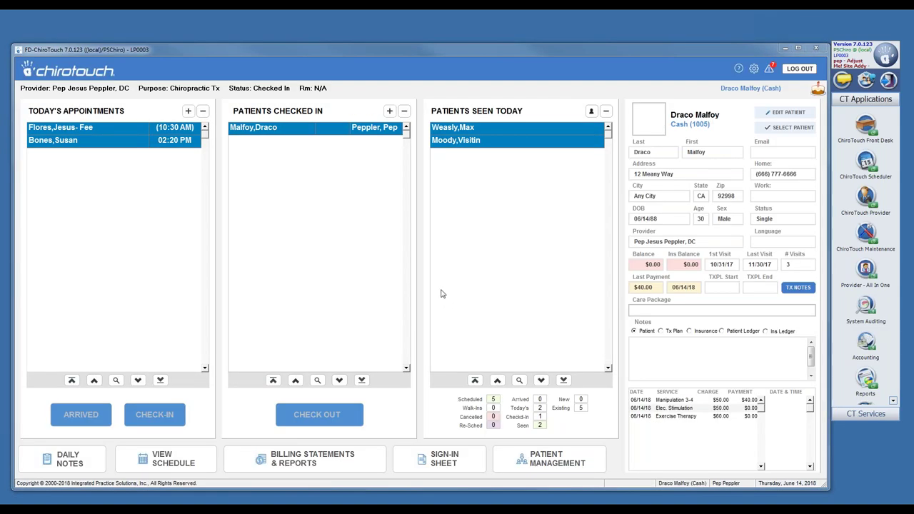
left_click(546, 466)
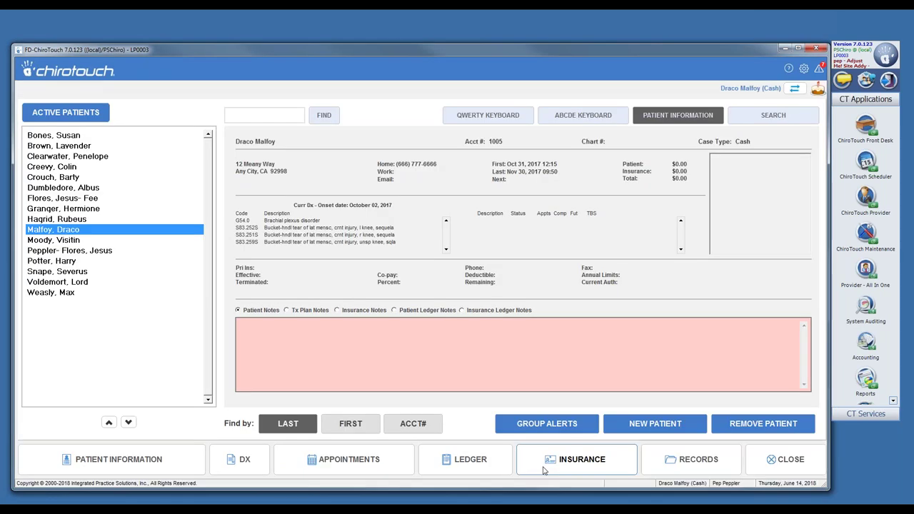
Step: Set the patient's fee schedule to <default> and remove the Payment-Cash transaction from the ledger
left_click(101, 457)
left_click(500, 317)
left_click(501, 327)
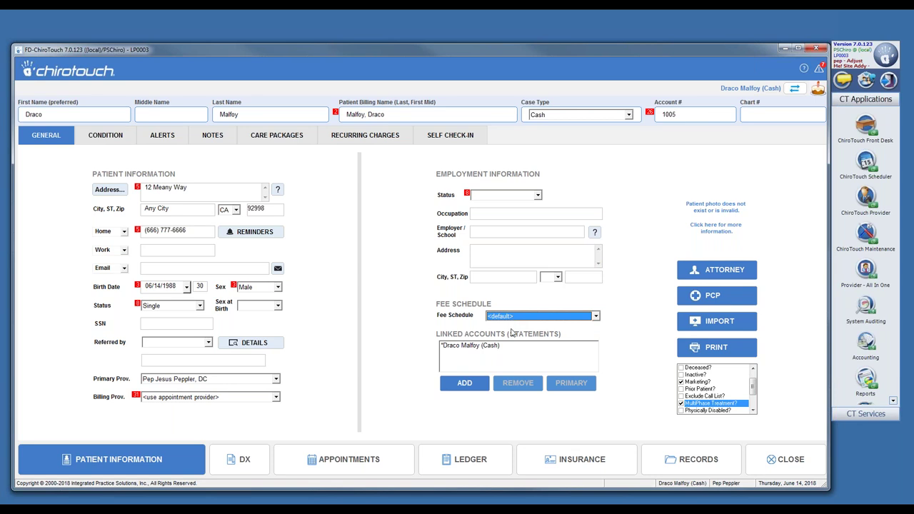
left_click(467, 460)
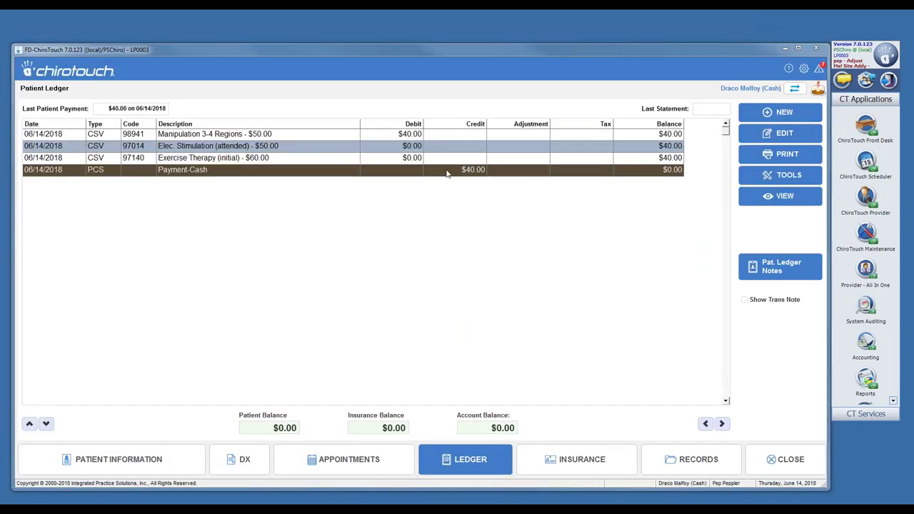
left_click(447, 171)
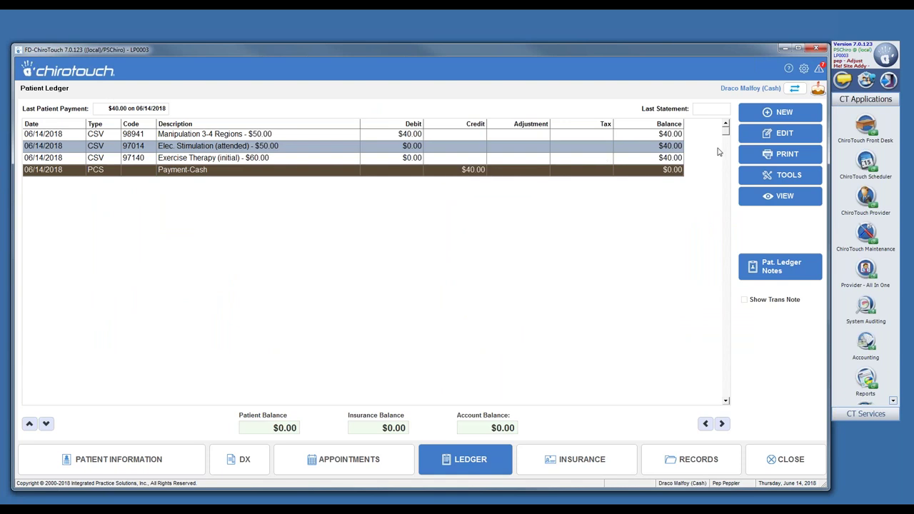
left_click(779, 133)
left_click(698, 163)
left_click(447, 344)
Step: Remove the 97140, 97014 and 98941 charges, leaving the ledger empty
left_click(743, 139)
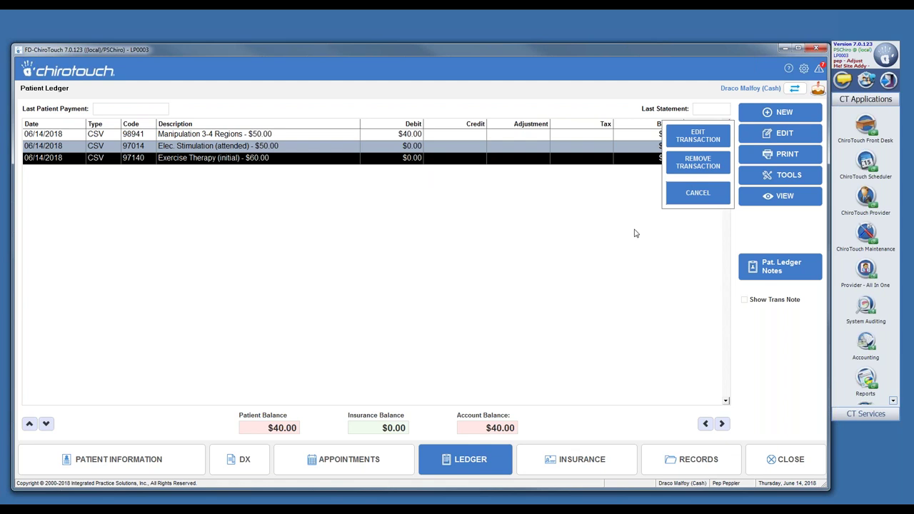
left_click(698, 162)
left_click(436, 344)
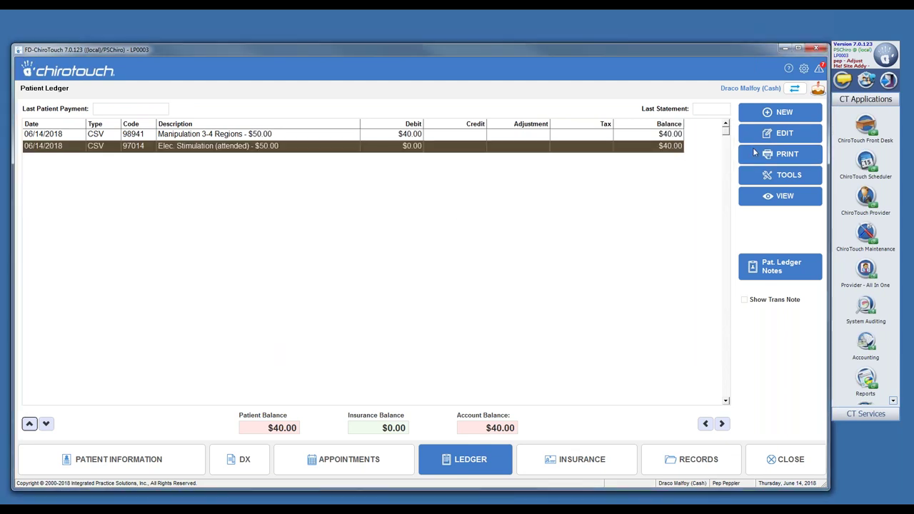
left_click(765, 136)
left_click(698, 163)
left_click(435, 344)
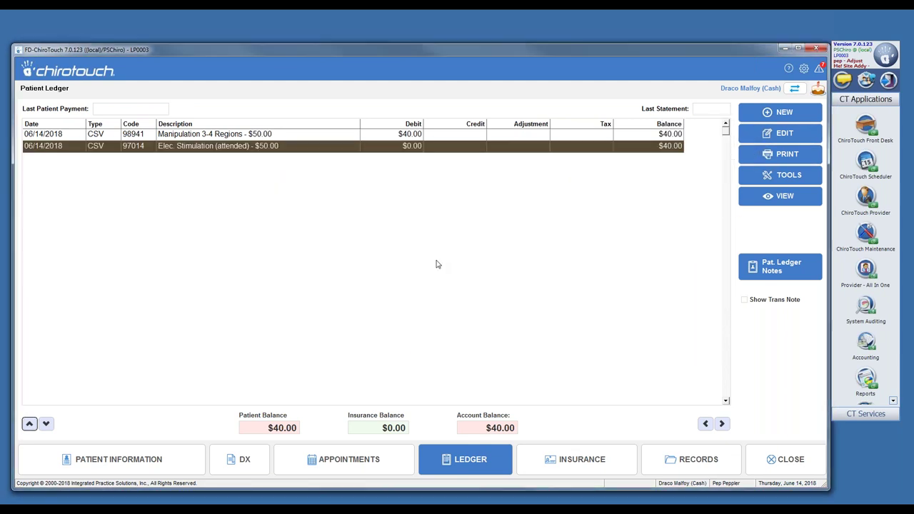
left_click(749, 140)
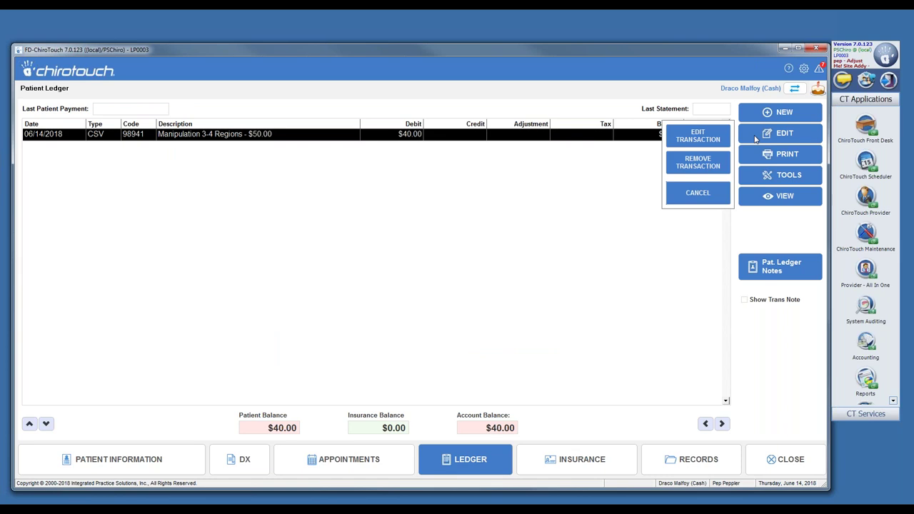
left_click(698, 162)
left_click(436, 344)
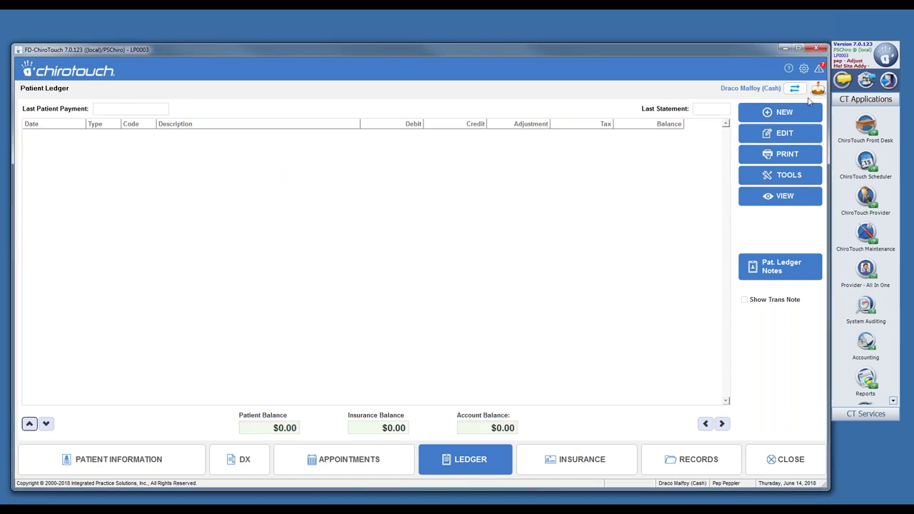
left_click(782, 112)
Step: Post EP Minimal ($50.00) and Single view (8x10) 72020 ($100.00) charges, then close the ledger
left_click(697, 116)
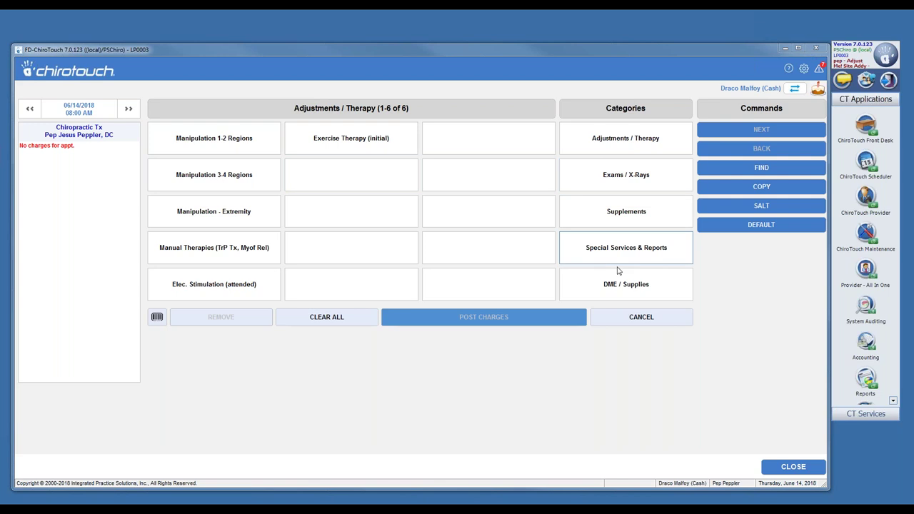
left_click(593, 174)
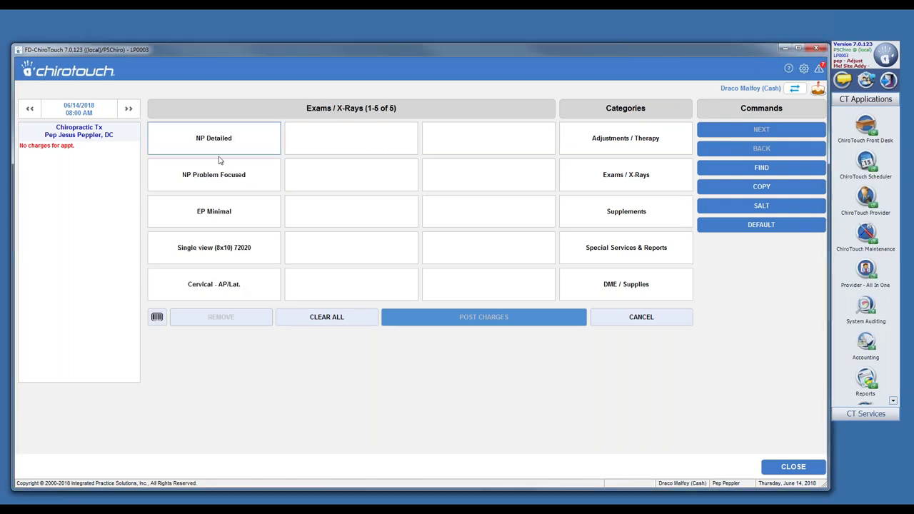
left_click(223, 216)
left_click(226, 255)
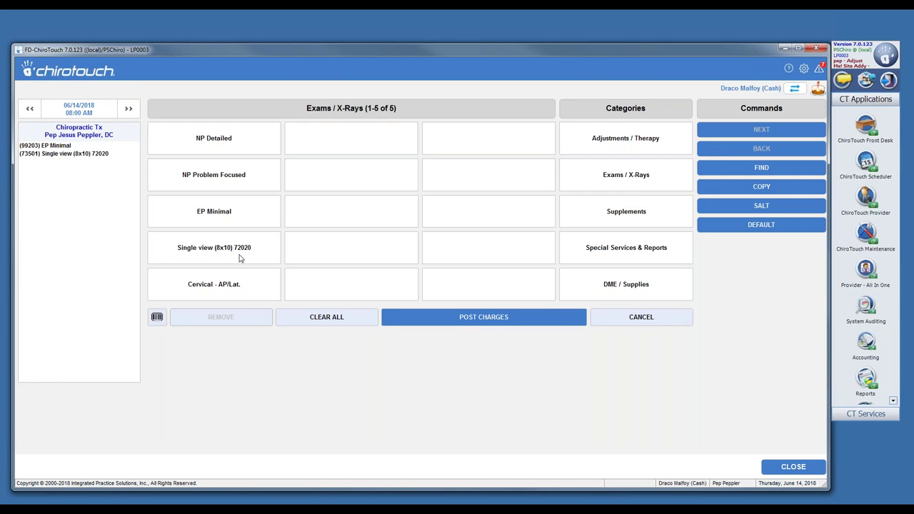
left_click(521, 319)
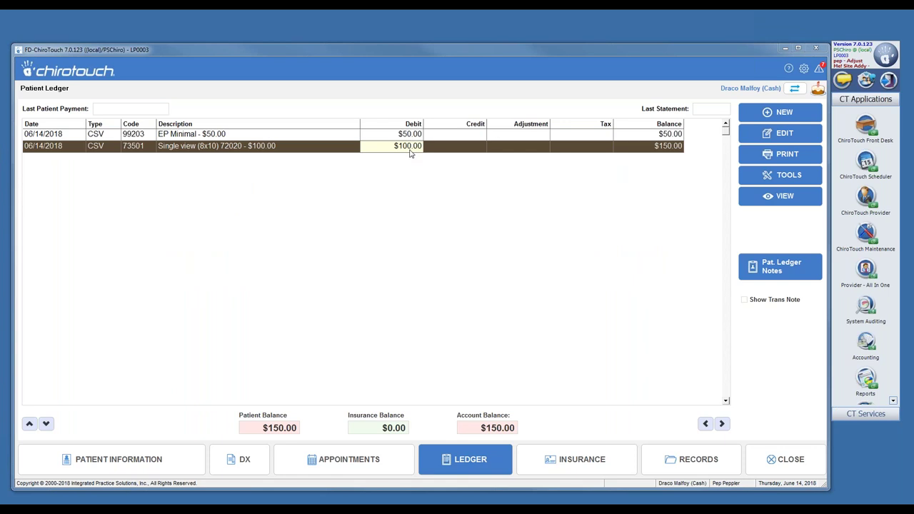
left_click(818, 474)
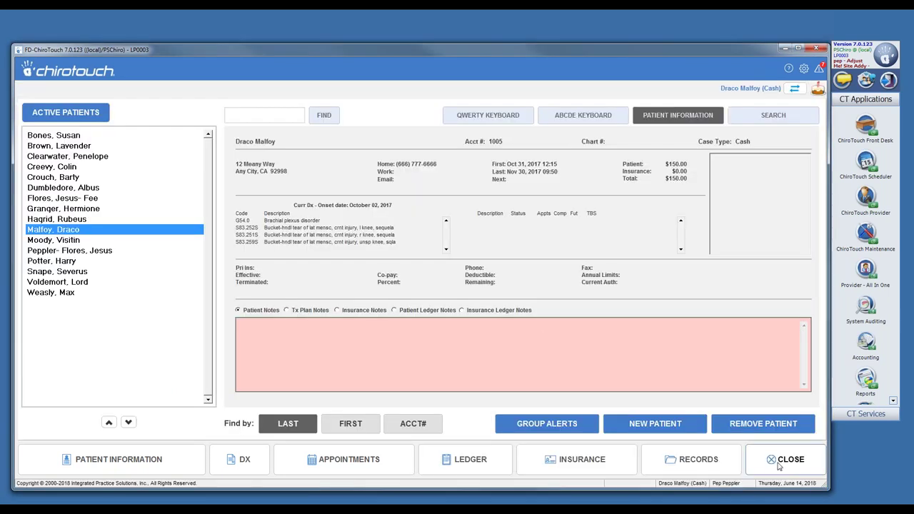
Step: Check out the checked-in patient and bring up payment entry for the $150.00 balance
left_click(818, 474)
left_click(336, 130)
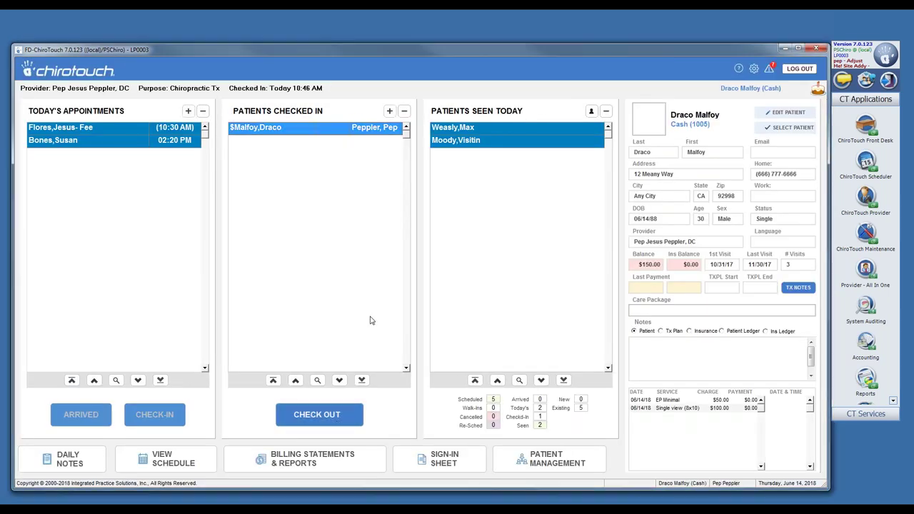
left_click(337, 424)
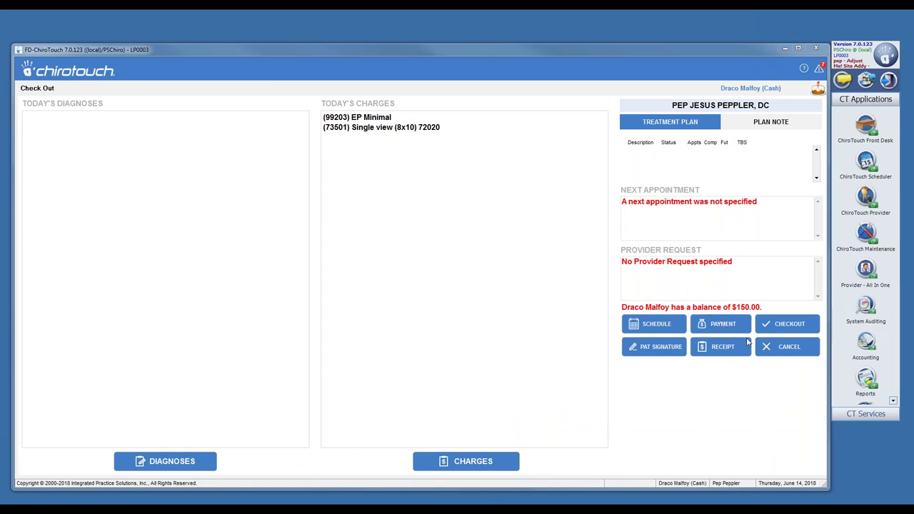
left_click(711, 328)
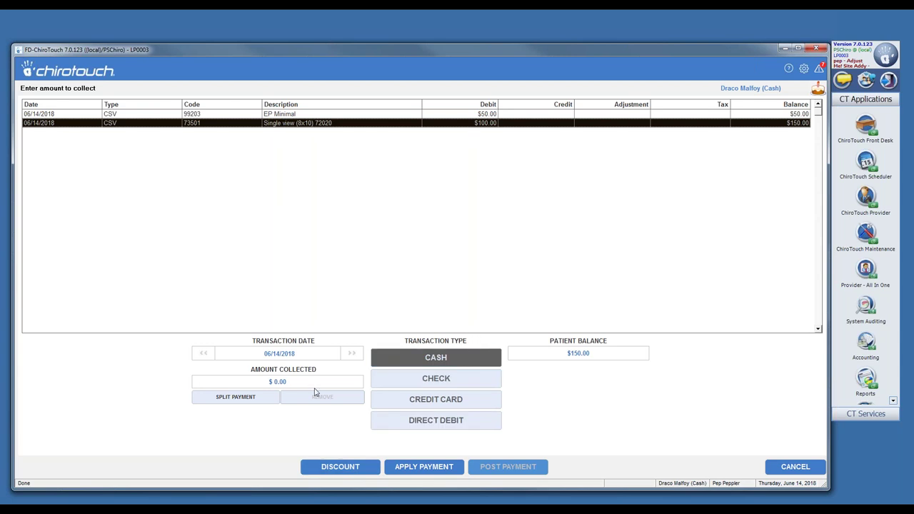
left_click(340, 471)
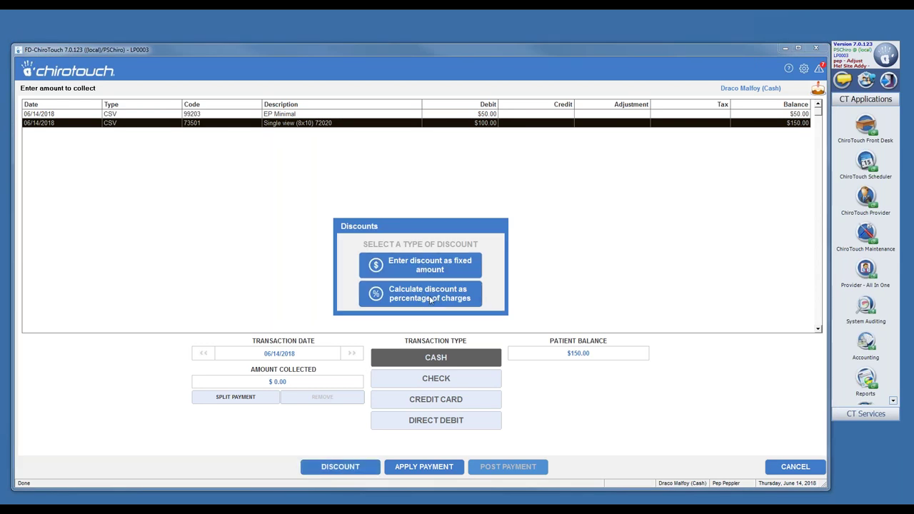
left_click(430, 300)
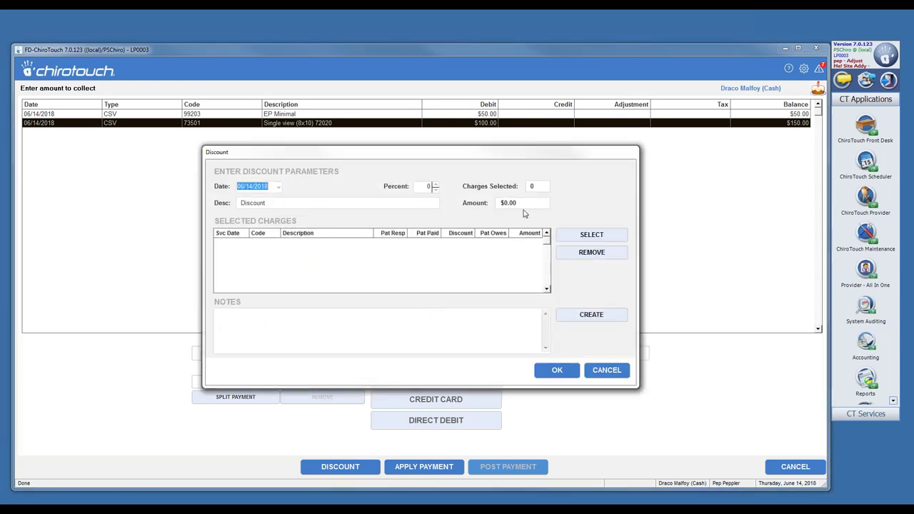
left_click(435, 187)
type("5")
key("BackSpace")
type("15")
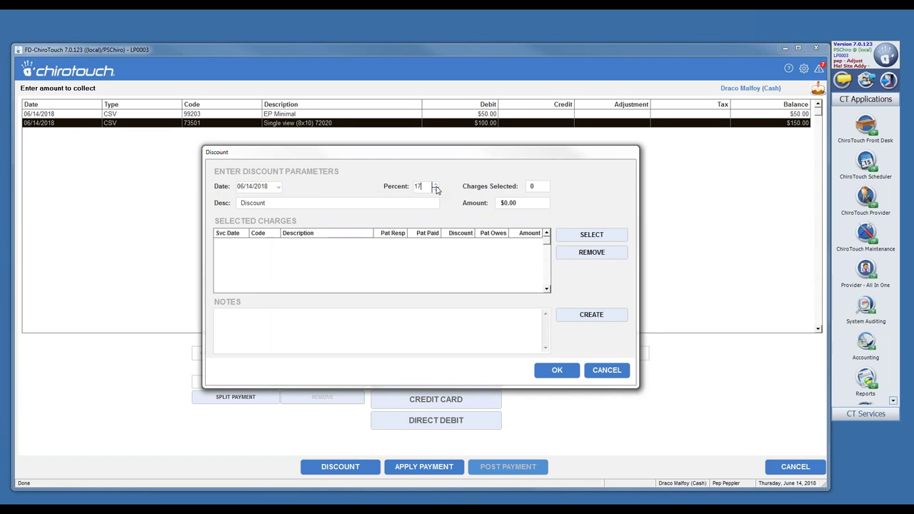
key("BackSpace")
key("BackSpace")
type("20")
left_click(591, 234)
left_click(392, 191)
left_click(392, 207)
left_click(562, 384)
left_click(607, 370)
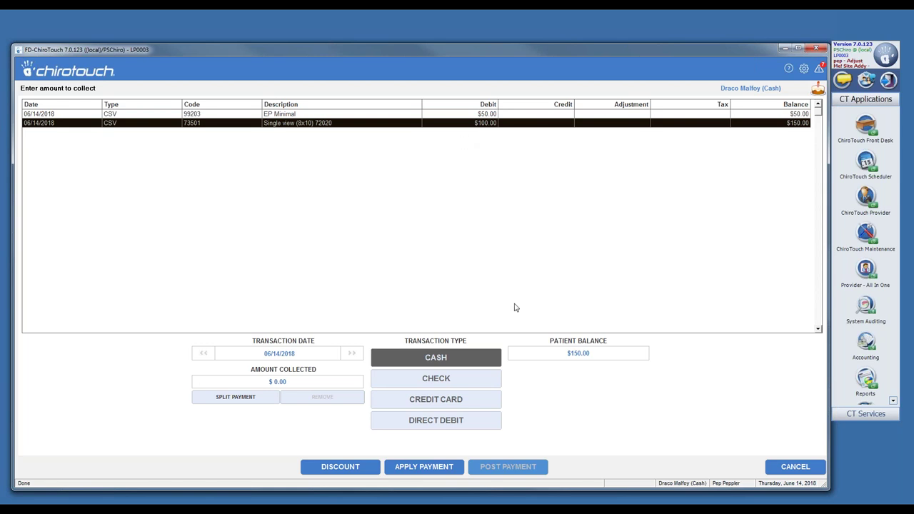
Step: Apply a fixed $75.00 discount described as 'Discount- capped 1st visit fee'
left_click(339, 467)
left_click(433, 270)
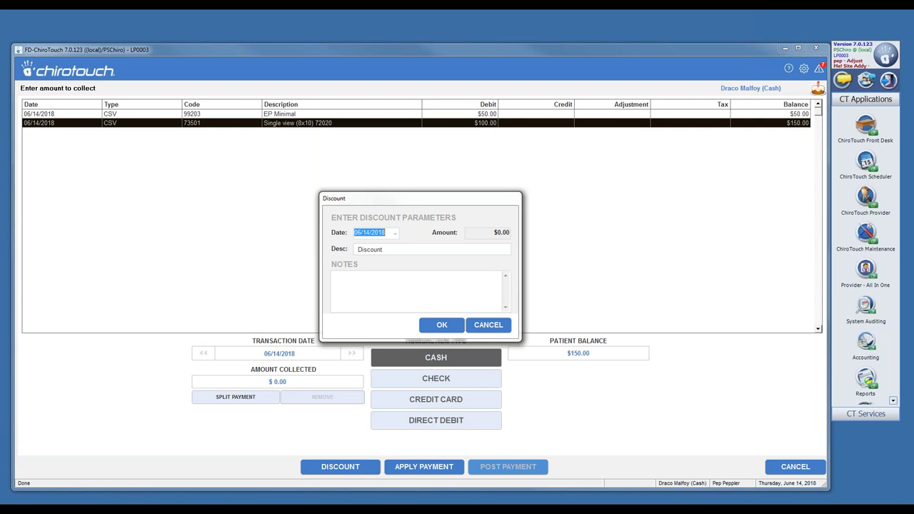
key("Tab")
key("Tab")
type("ped")
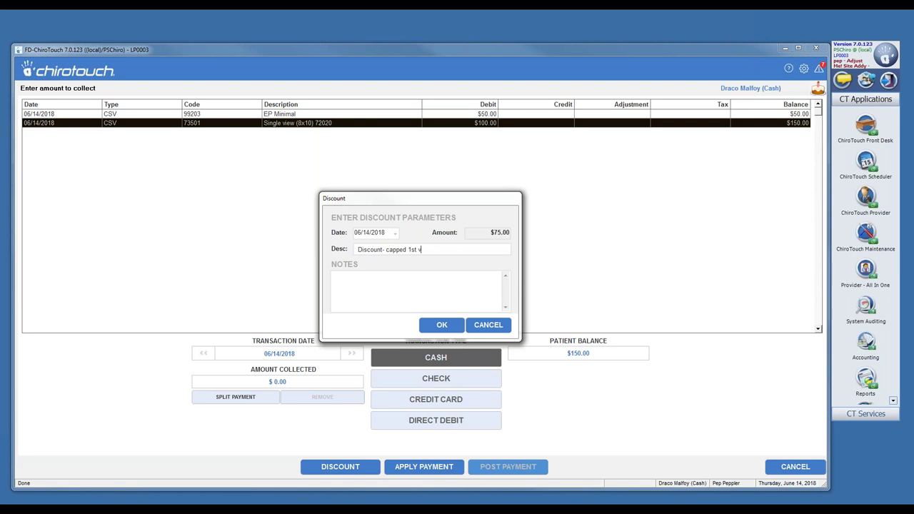
type("1st visit fee")
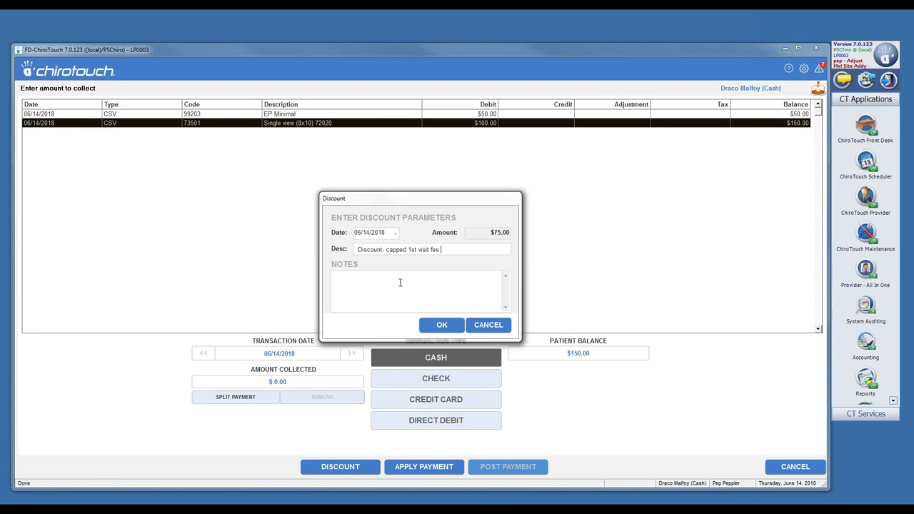
left_click(441, 325)
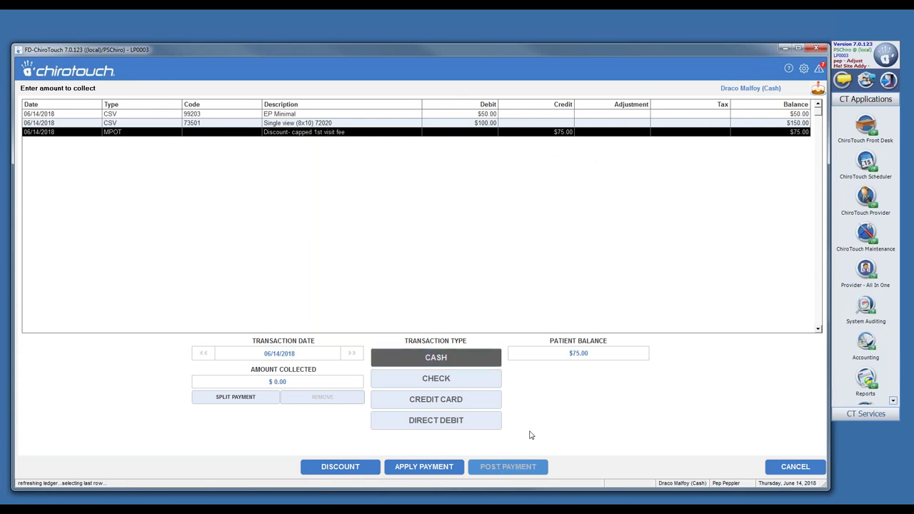
Step: Post a $75.00 cash payment, then recheck Payment to confirm the $0.00 balance
left_click(308, 383)
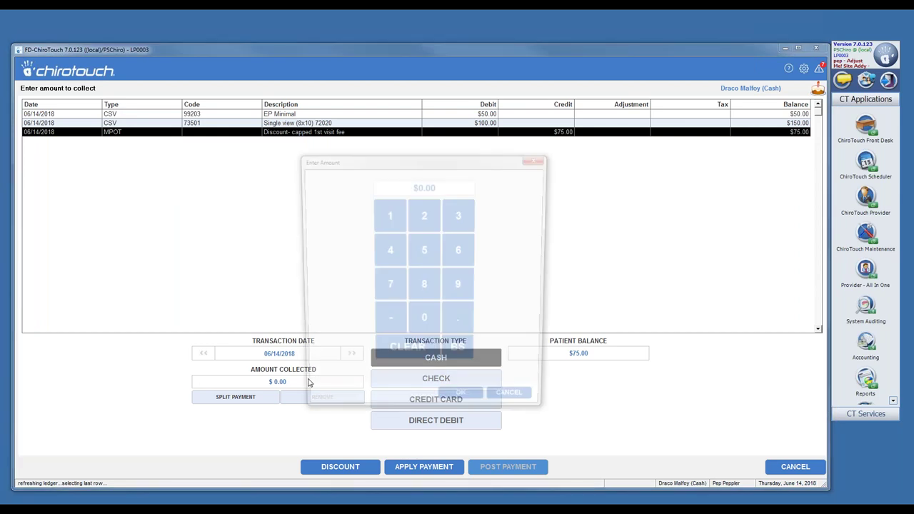
left_click(388, 287)
left_click(424, 251)
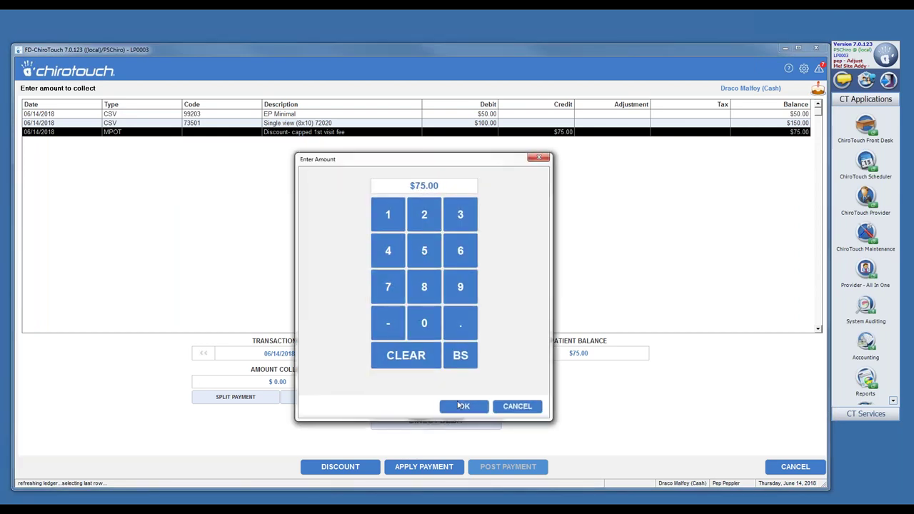
left_click(460, 406)
left_click(507, 466)
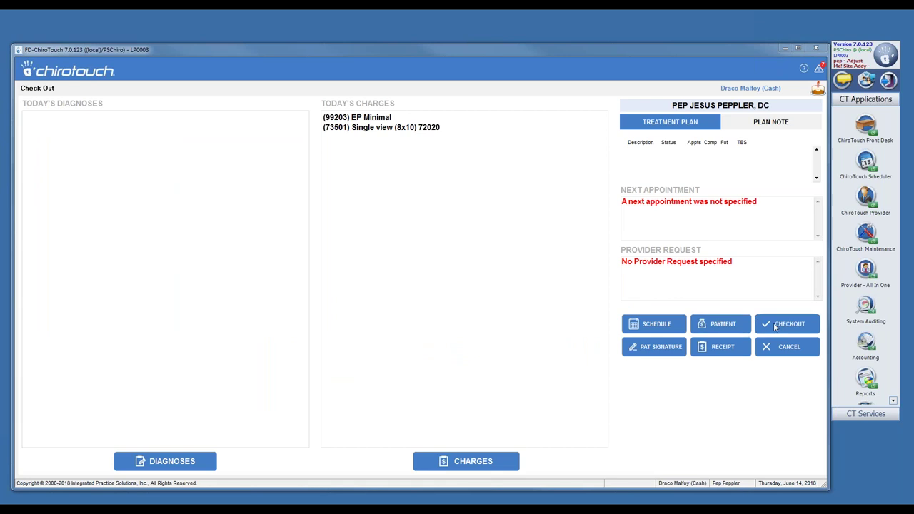
left_click(719, 327)
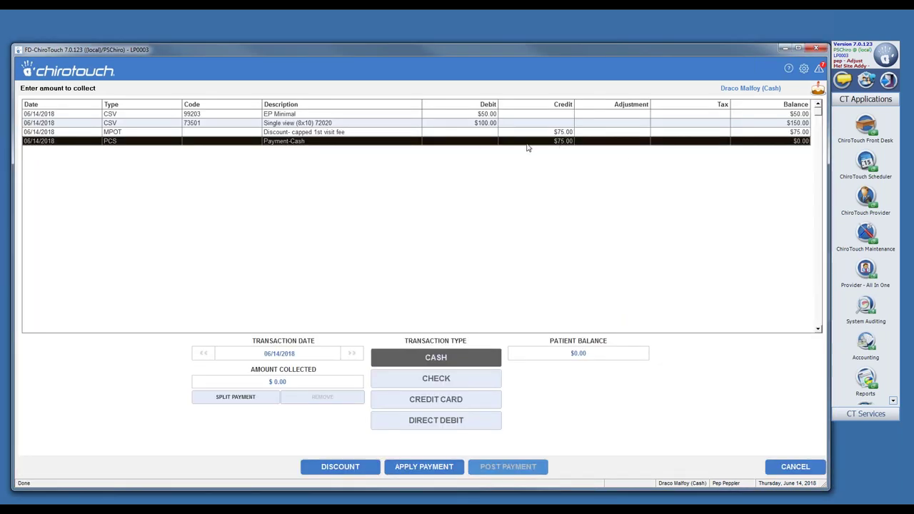
left_click(795, 467)
Step: Preview the visit receipt on screen, then attempt checkout and decline it when no next appointment is scheduled
left_click(706, 348)
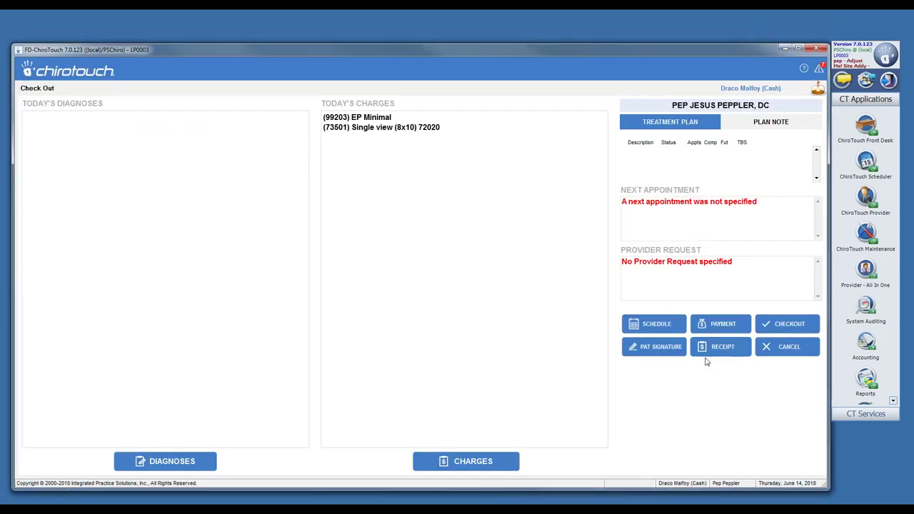
left_click(447, 289)
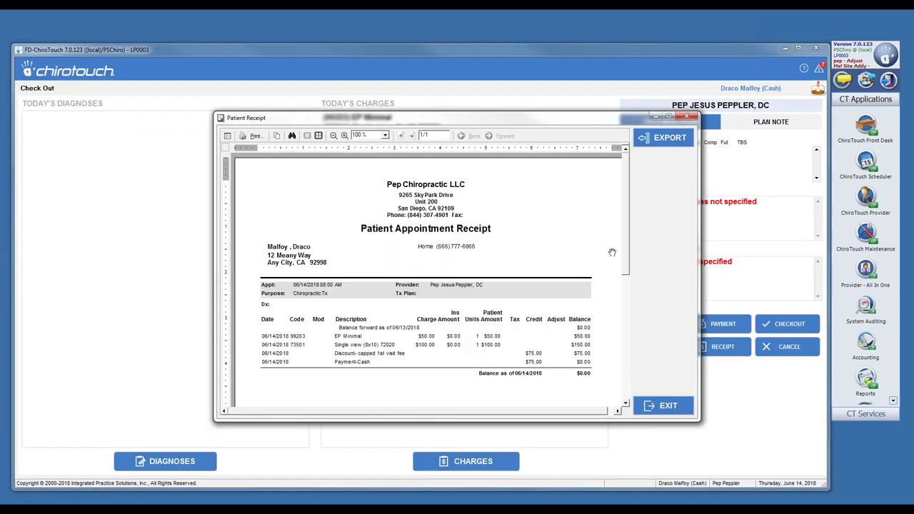
left_click_drag(627, 248, 623, 275)
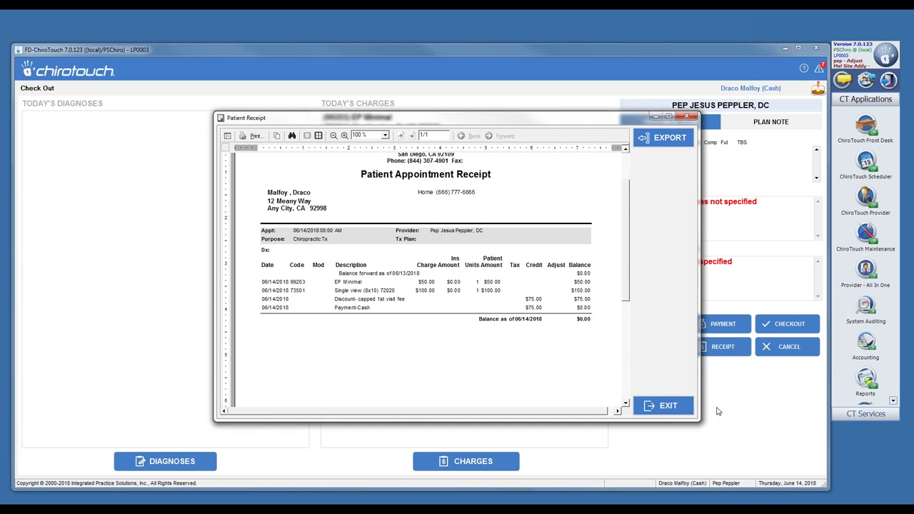
left_click(666, 409)
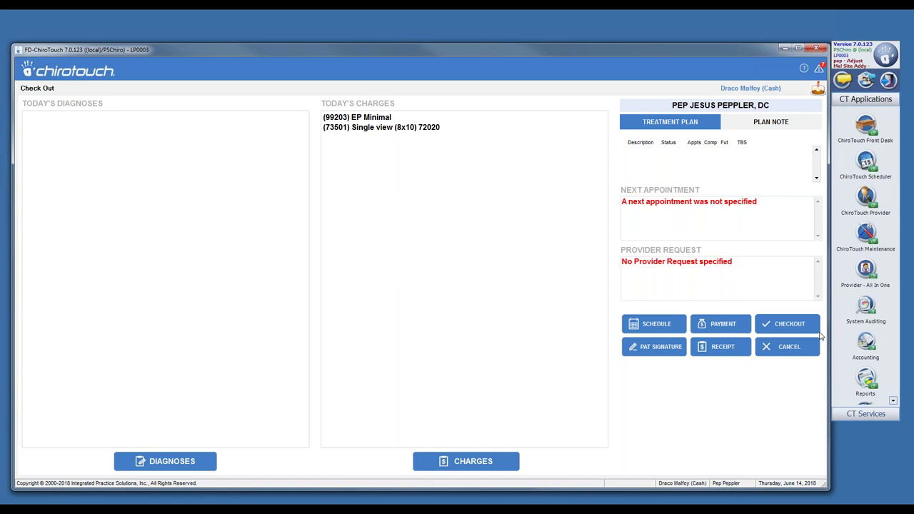
left_click(784, 327)
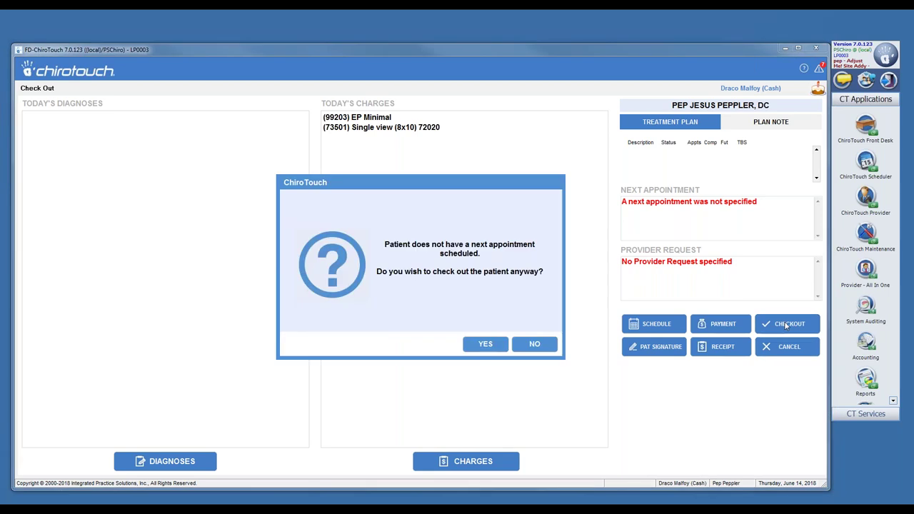
left_click(535, 345)
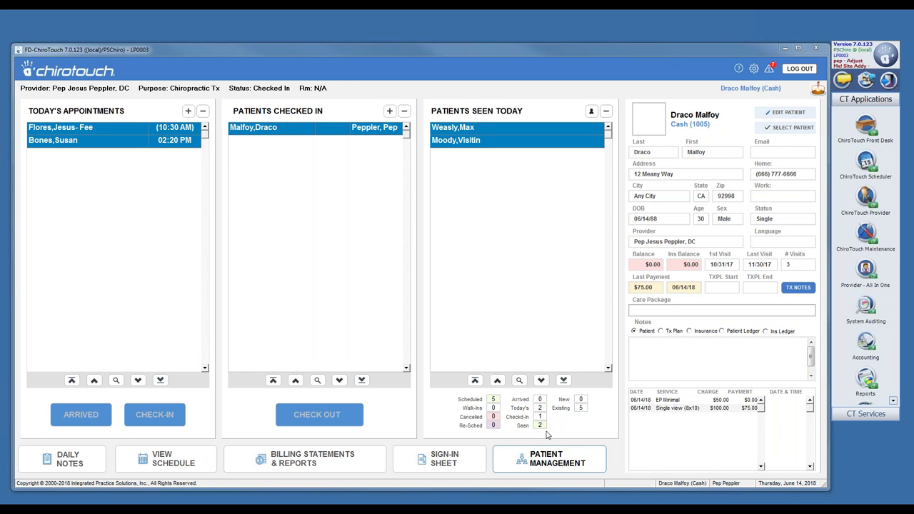
Step: Return to the Front Desk and open Billing Statements & Reports
left_click(548, 458)
left_click(785, 458)
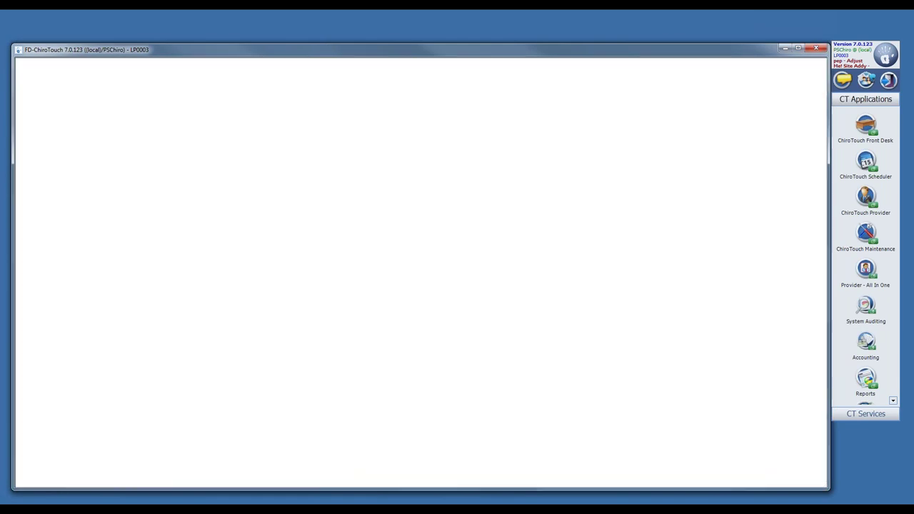
left_click(313, 459)
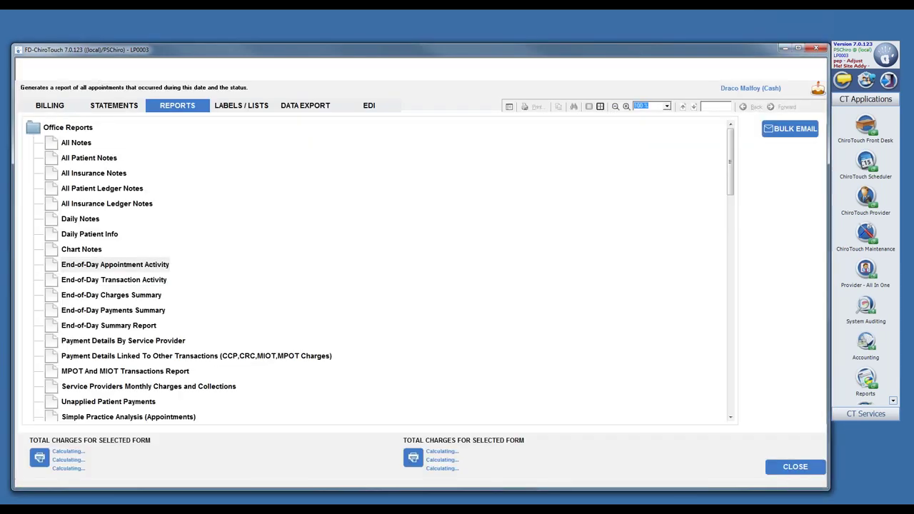
left_click(793, 467)
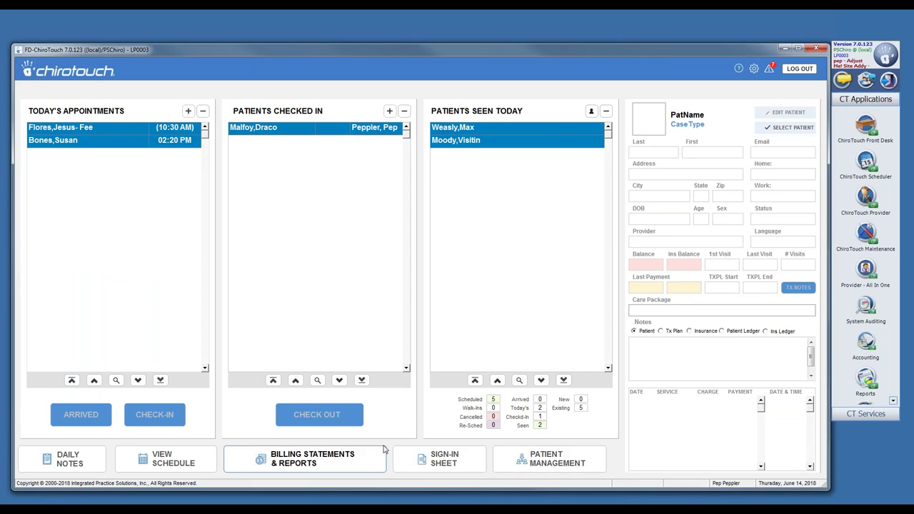
left_click(312, 459)
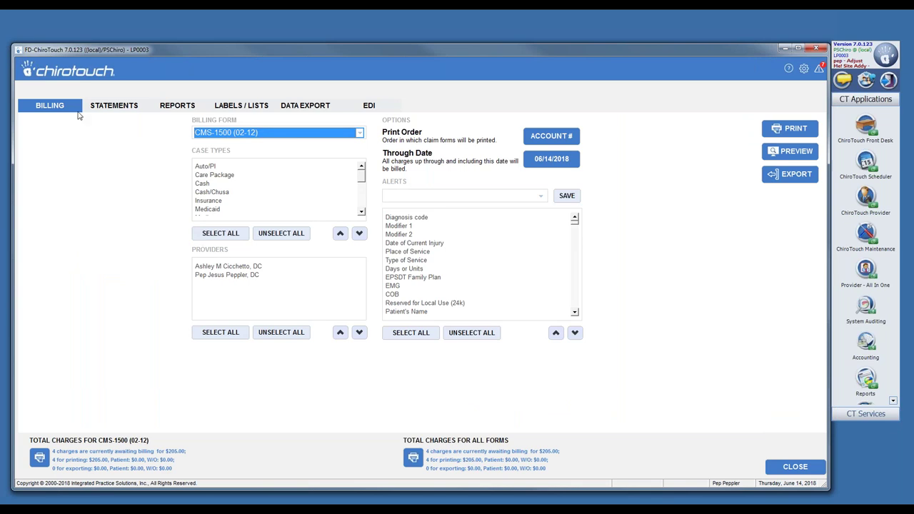
Step: Preview the End-of-Day Transaction Activity report with Practice Totals Only and the default date range
left_click(184, 113)
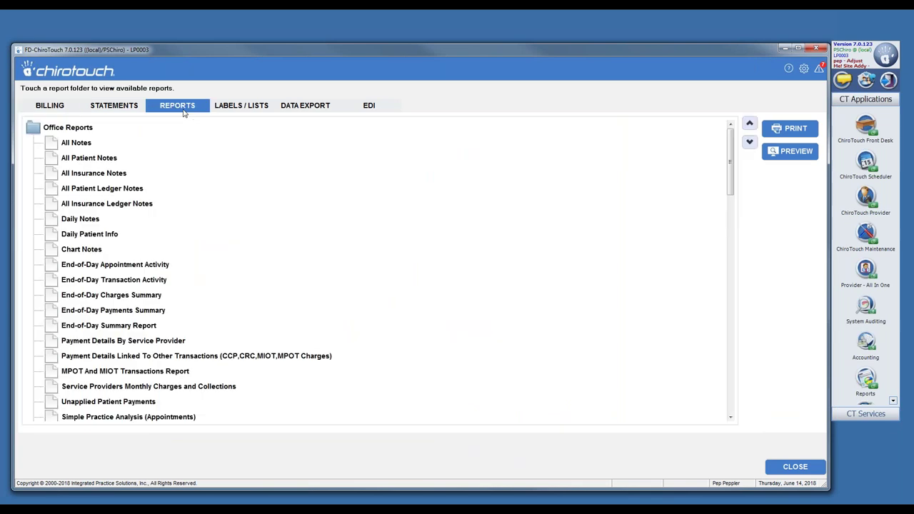
left_click(133, 282)
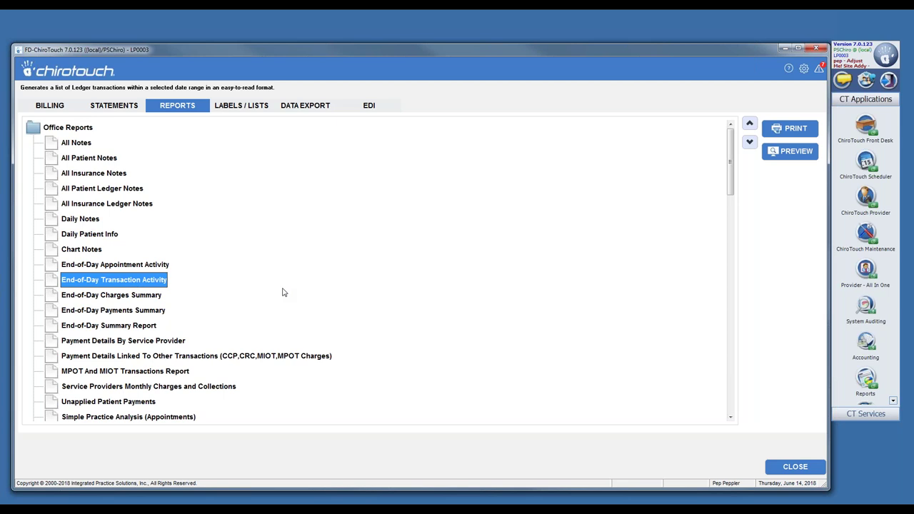
left_click(797, 160)
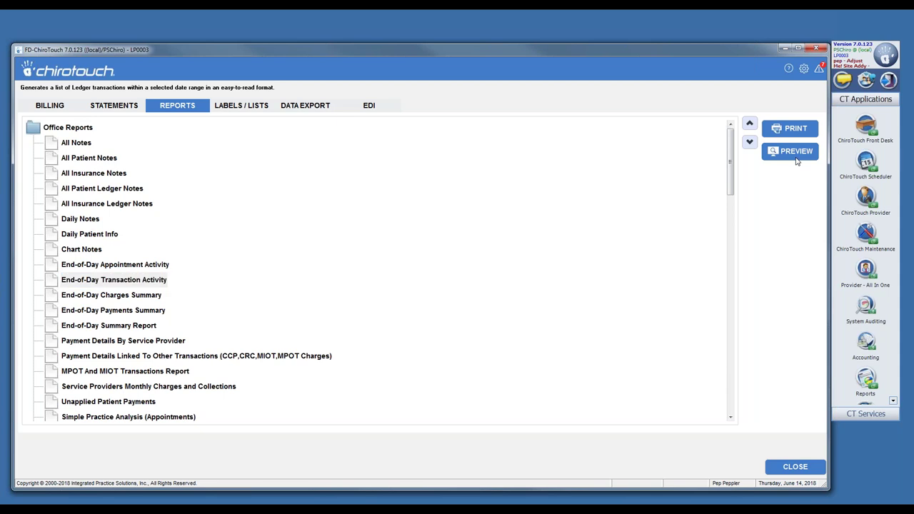
left_click(386, 193)
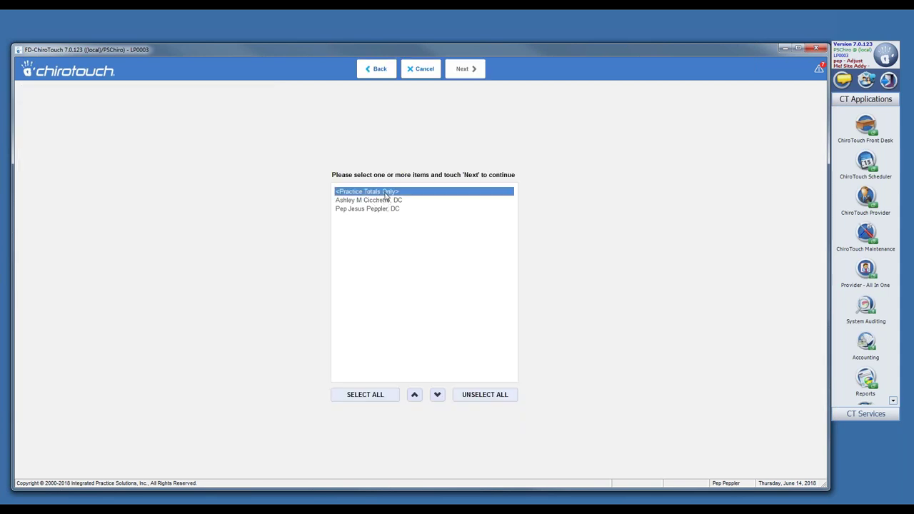
left_click(464, 71)
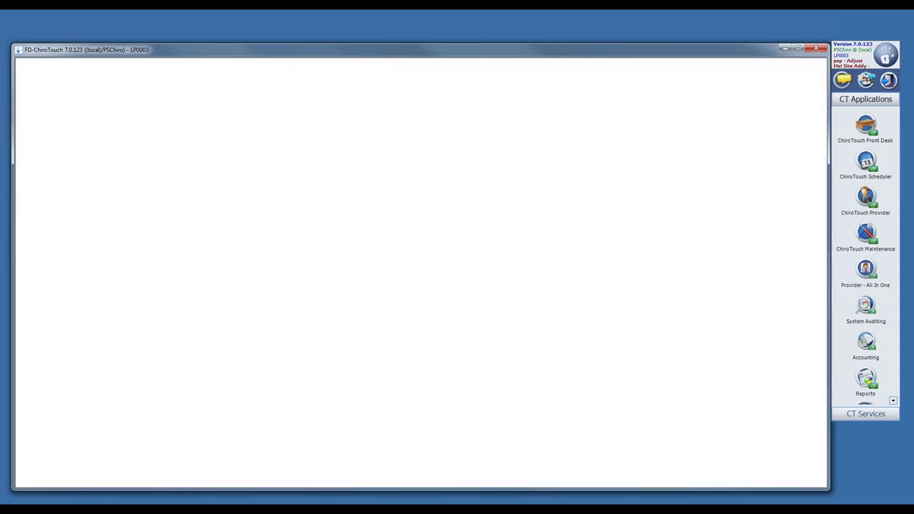
left_click(464, 69)
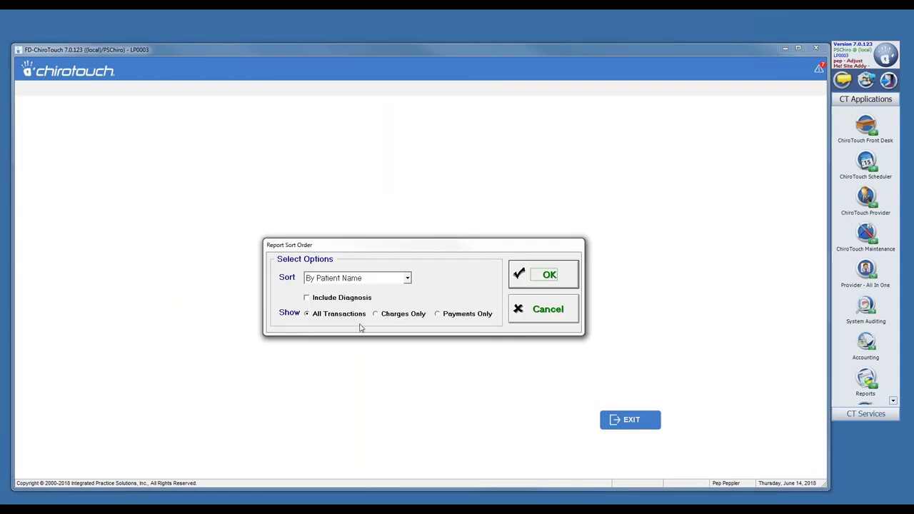
left_click(537, 283)
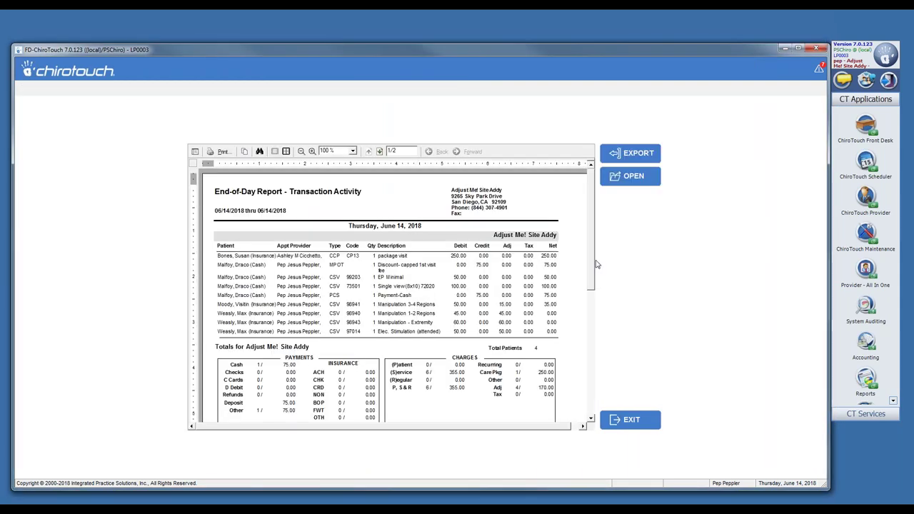
Step: Review the End-of-Day report ($605.00 charges, $150.00 payments), then exit the preview and close Reports
left_click_drag(595, 265, 596, 309)
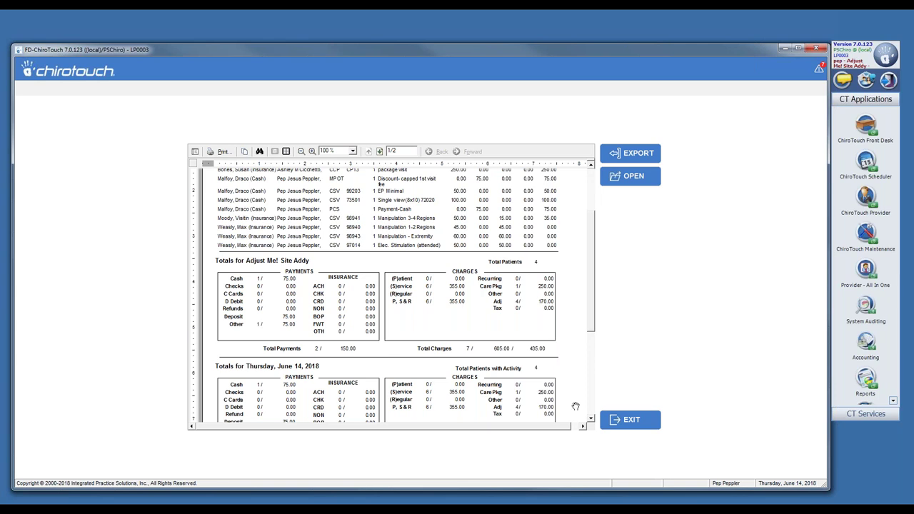
left_click(631, 420)
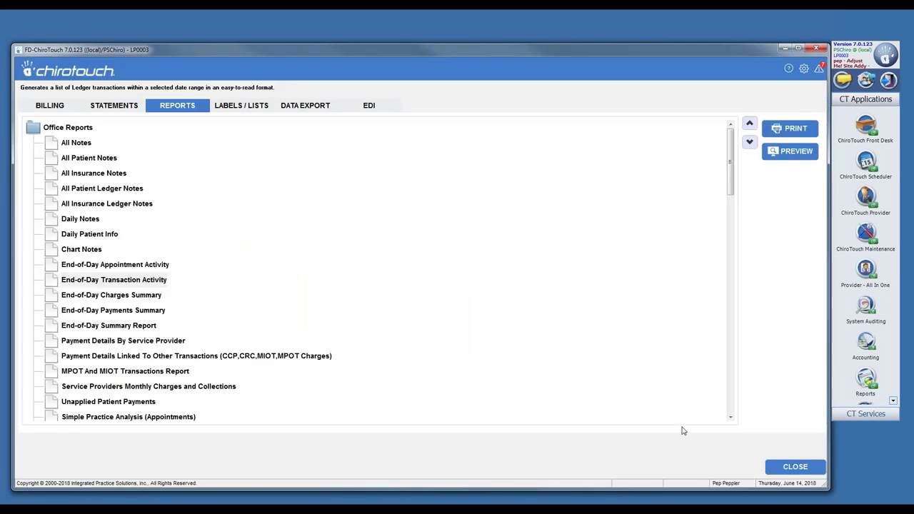
left_click(786, 466)
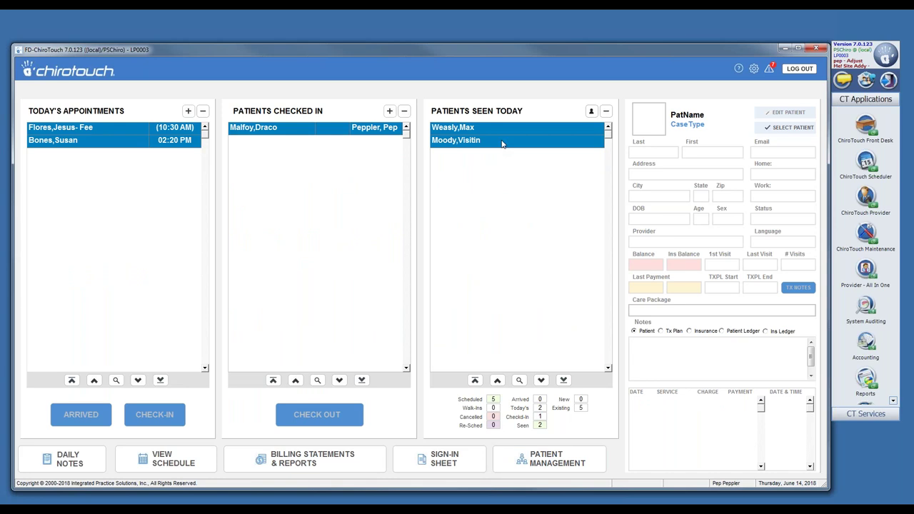
Step: Inspect the first seen-today patient's 06/14/2018 98940 ledger charge without changes, then close the ledger
double_click(500, 130)
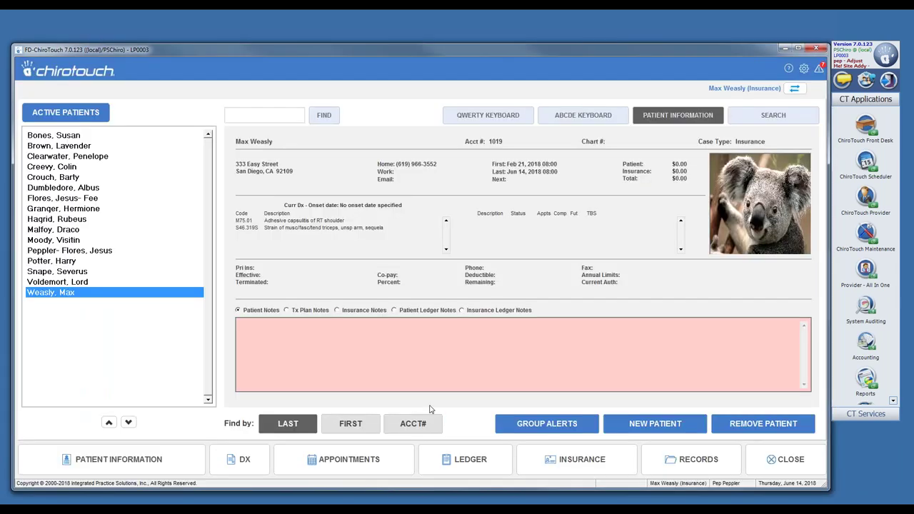
left_click(467, 461)
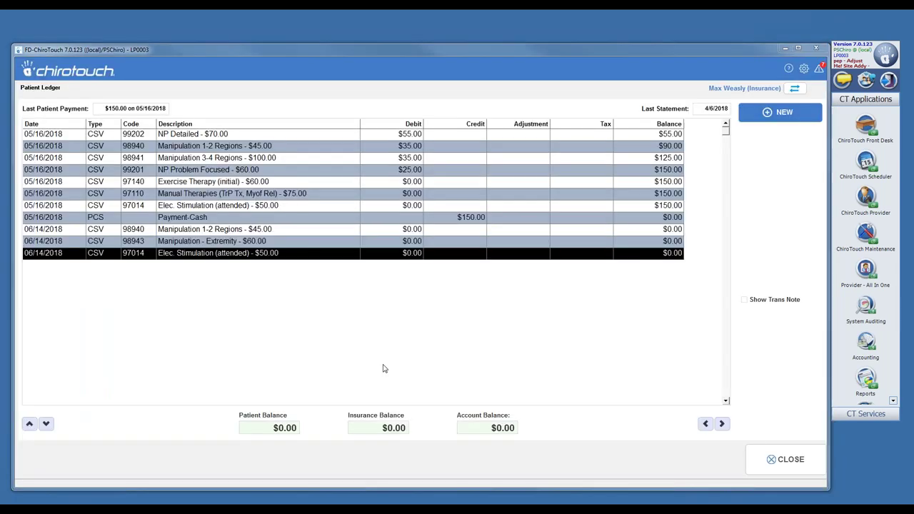
left_click(316, 229)
double_click(316, 229)
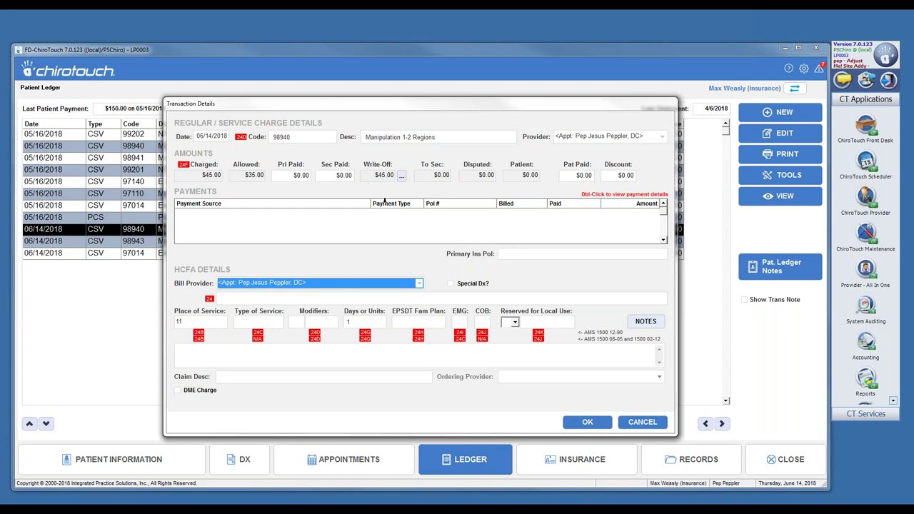
left_click(634, 423)
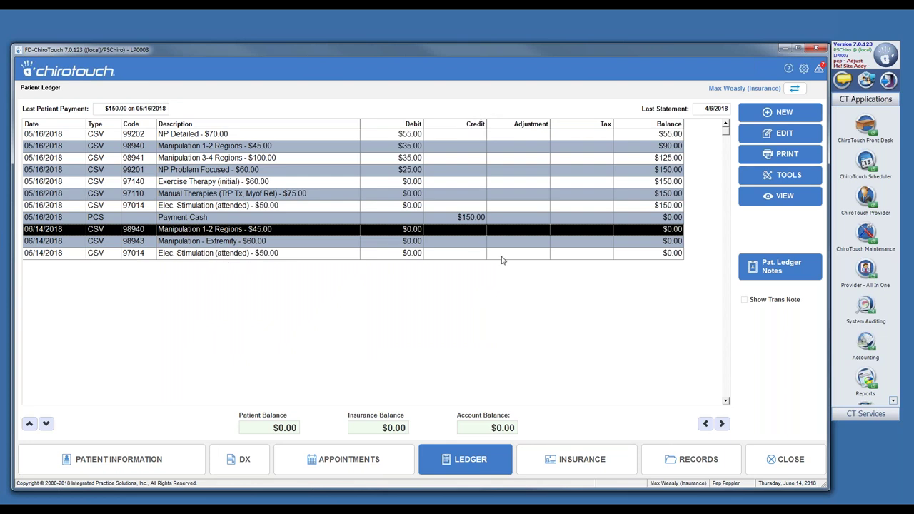
left_click(789, 460)
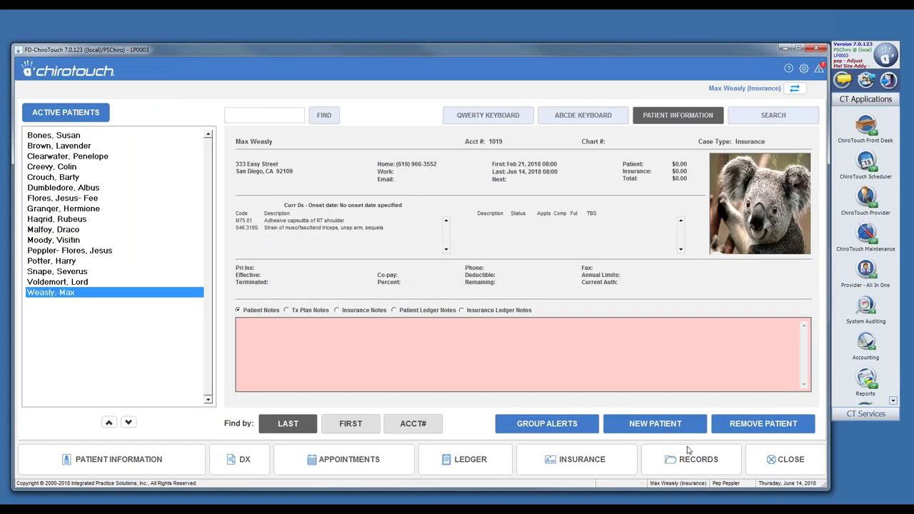
Step: Review the second seen-today patient's ledger and return to the Front Desk
left_click(771, 459)
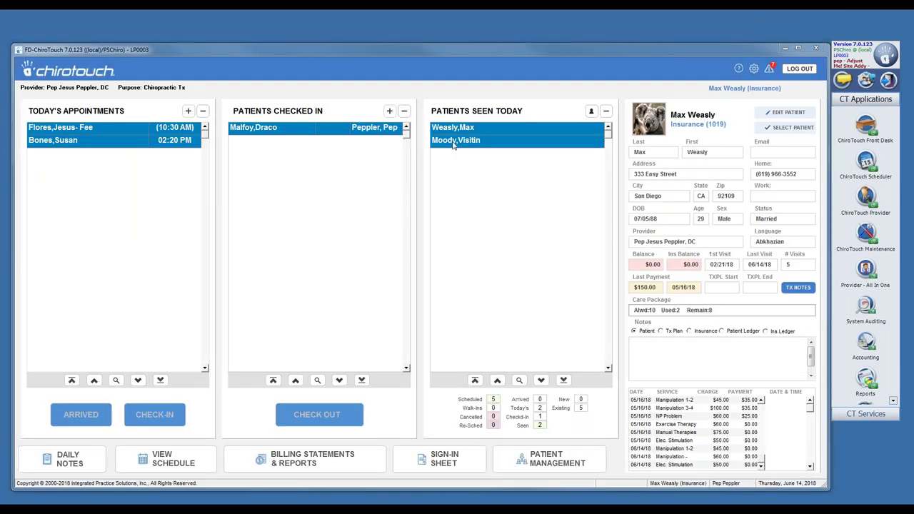
left_click(451, 142)
left_click(568, 461)
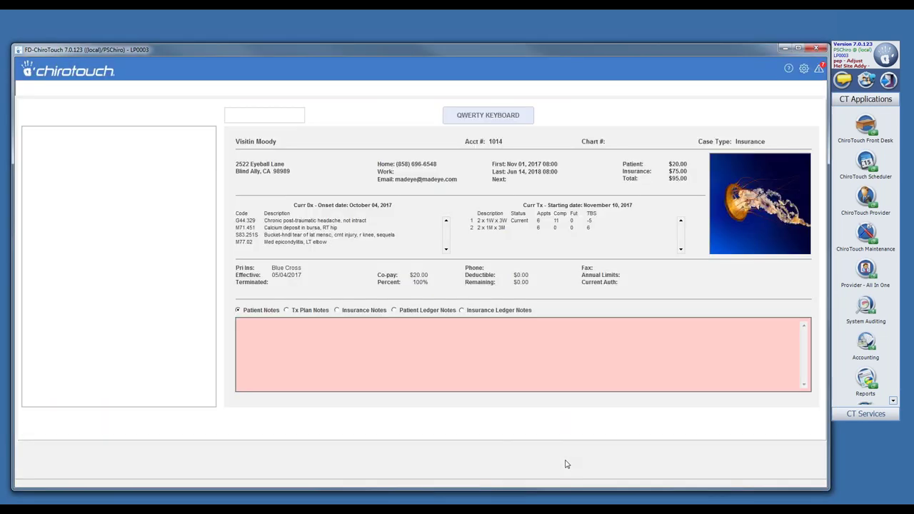
left_click(465, 459)
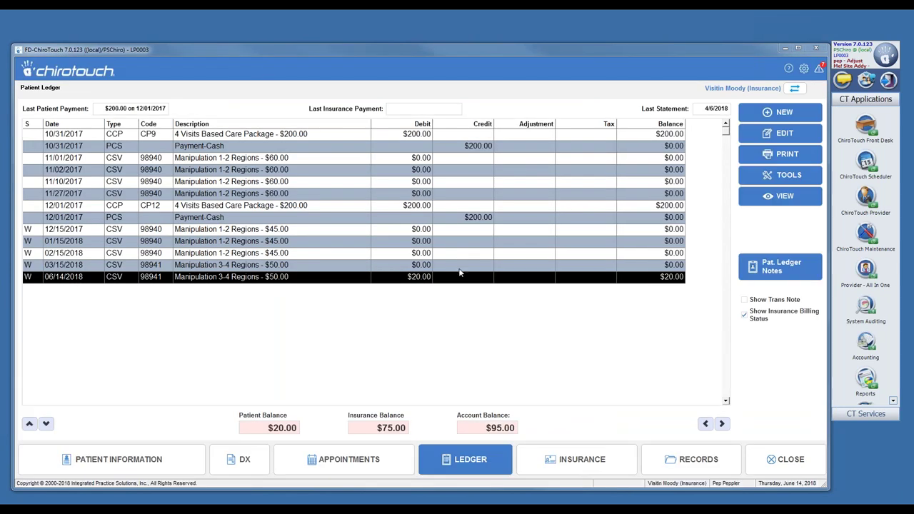
left_click(791, 460)
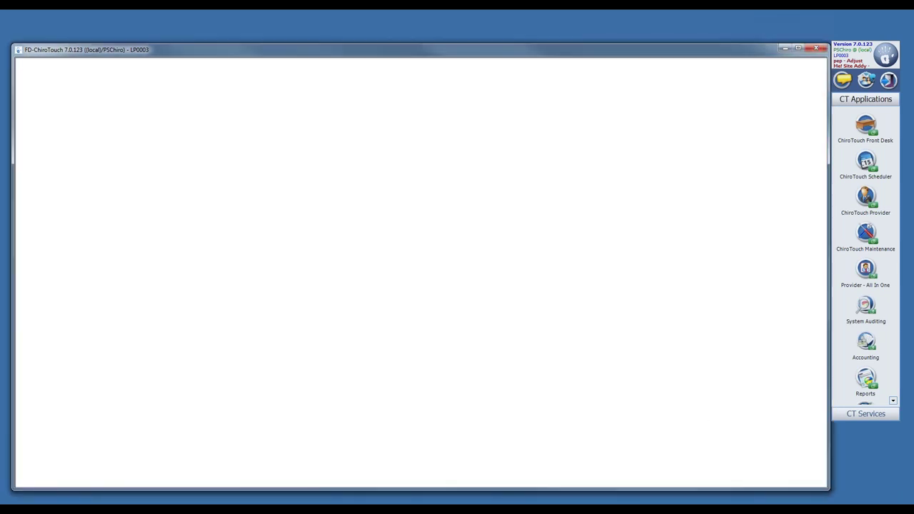
left_click(775, 463)
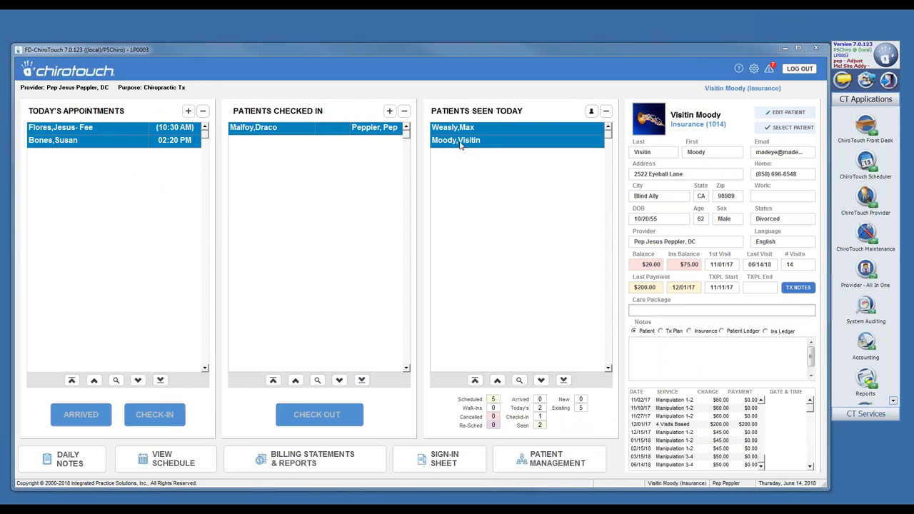
Step: Recheck the second seen-today patient's information, then start checking that patient out
left_click(354, 129)
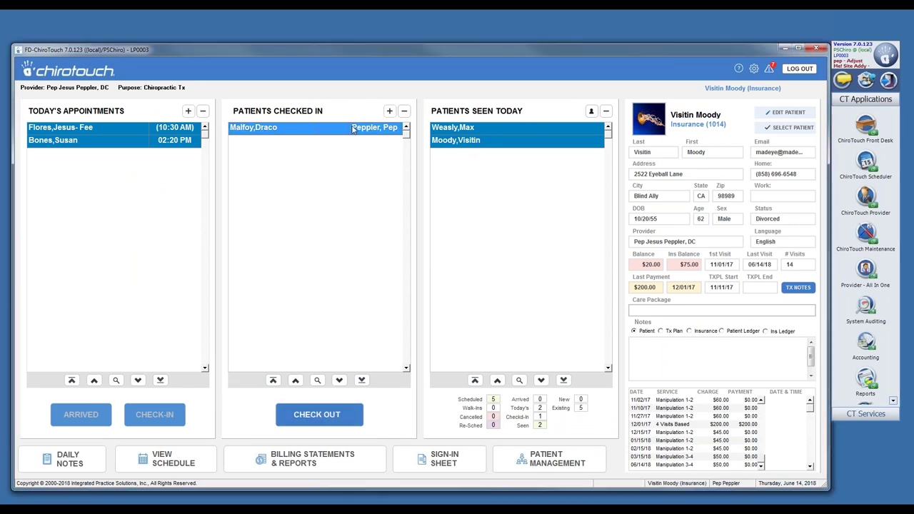
left_click(496, 142)
left_click(558, 460)
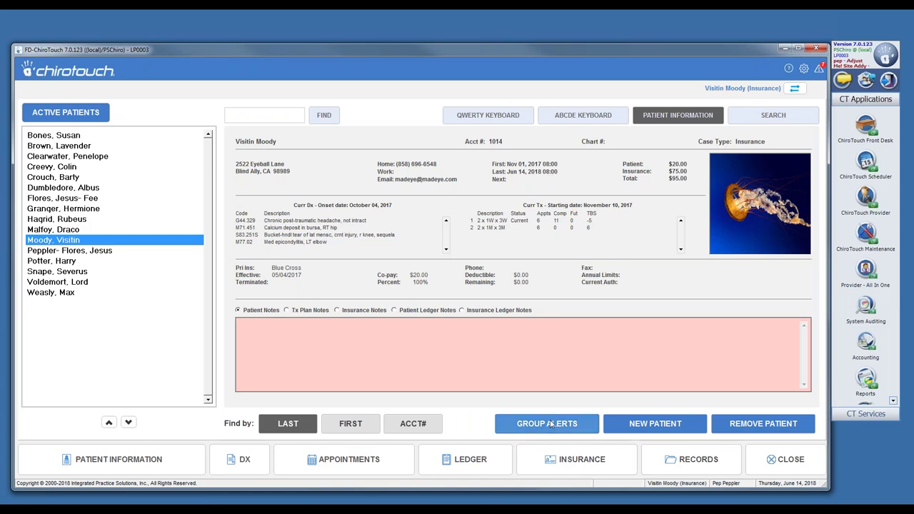
left_click(789, 460)
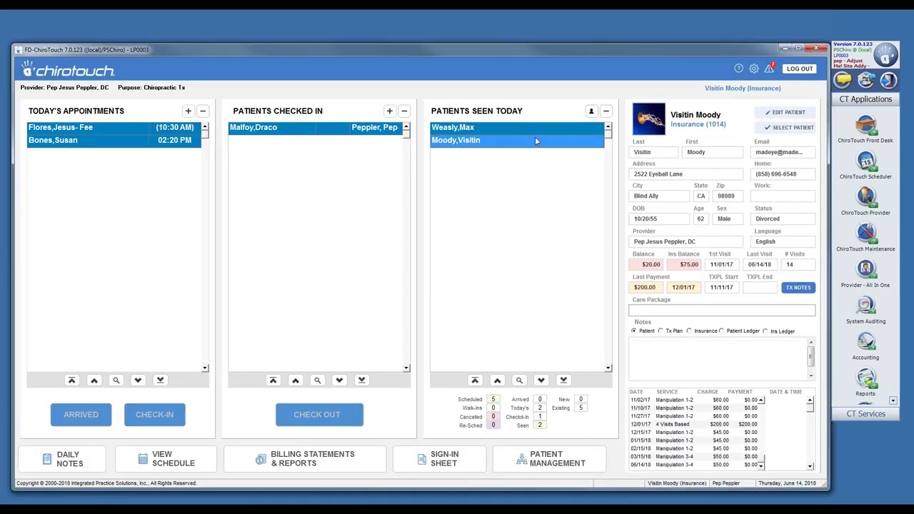
left_click(592, 111)
Step: Dismiss the copay alert and preview the insurance patient's appointment receipt on screen
left_click(542, 364)
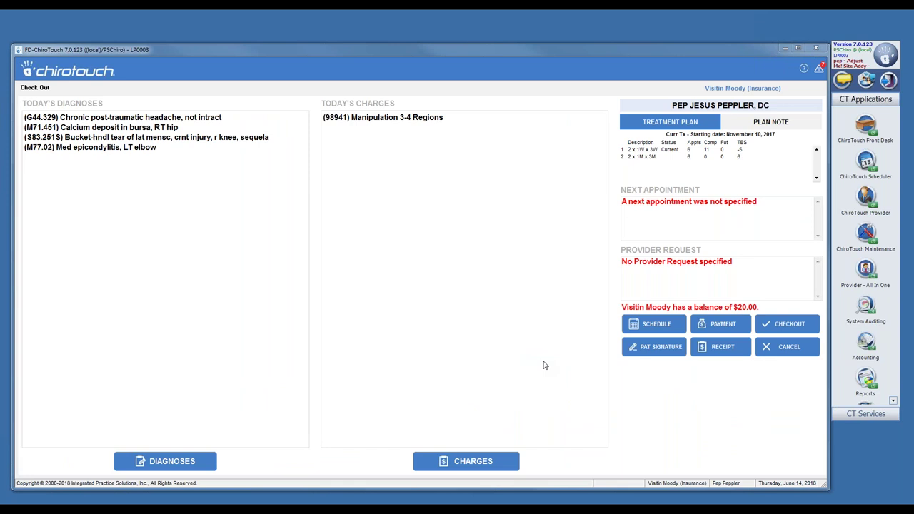
left_click(720, 349)
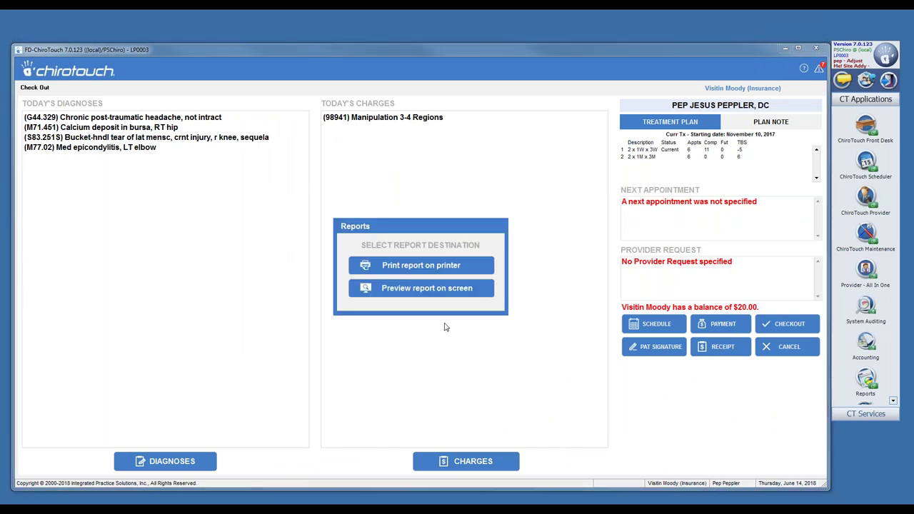
left_click(433, 290)
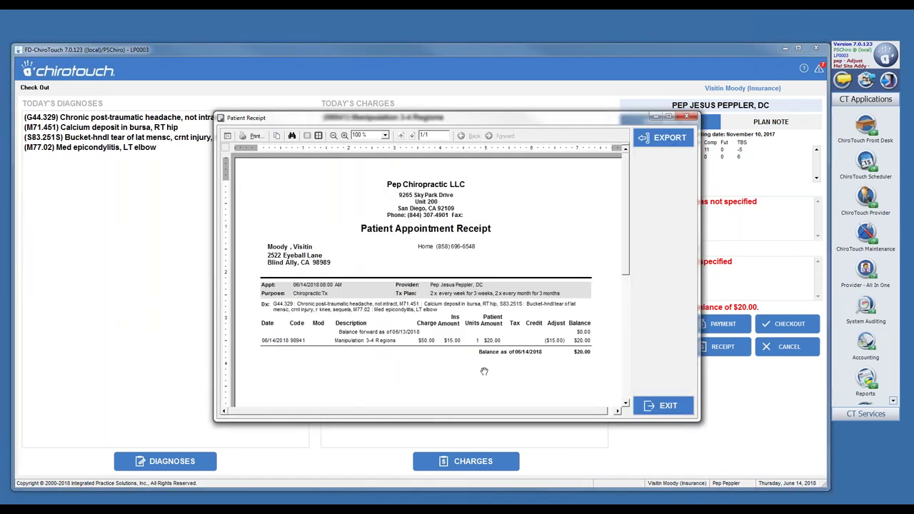
left_click(668, 409)
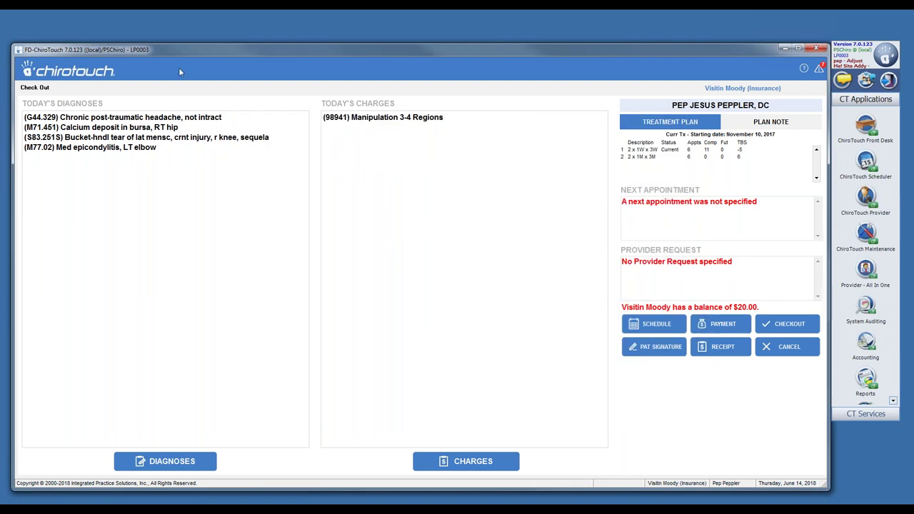
left_click(780, 347)
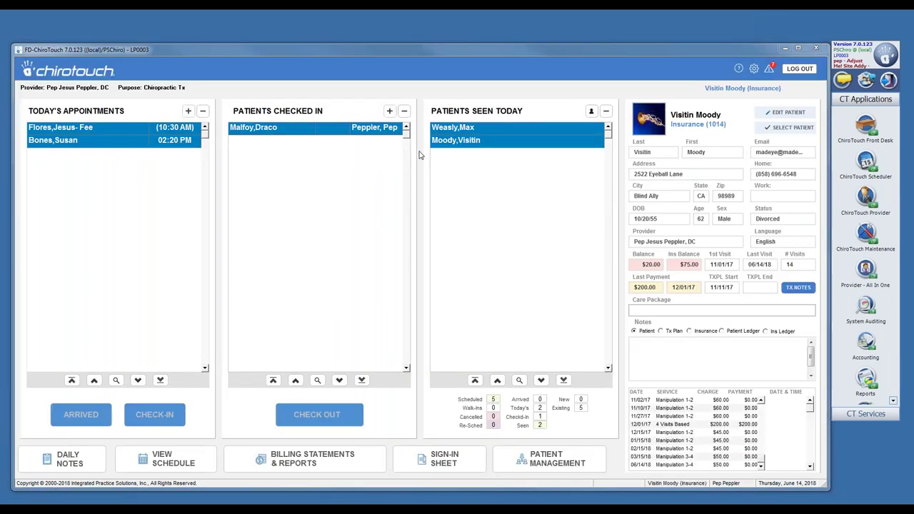
Step: Check out the cash patient and preview their appointment receipt on screen
left_click(307, 132)
left_click(319, 415)
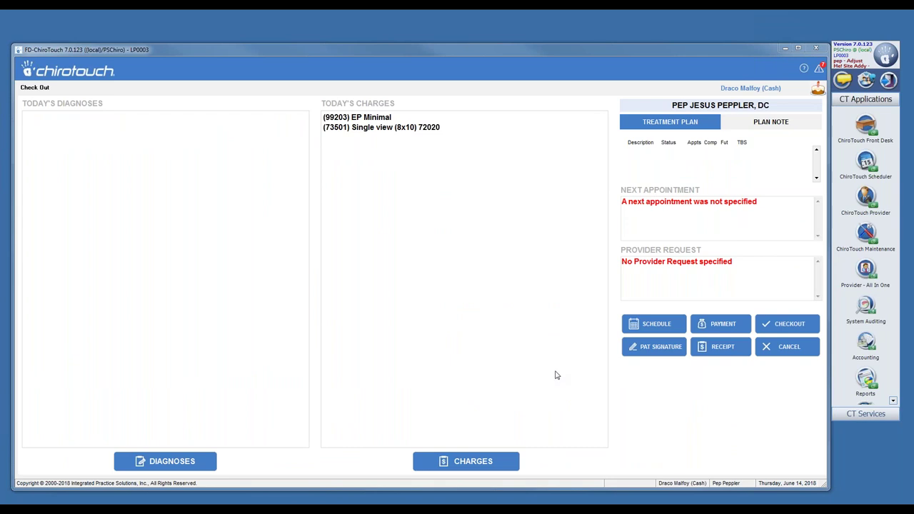
left_click(711, 348)
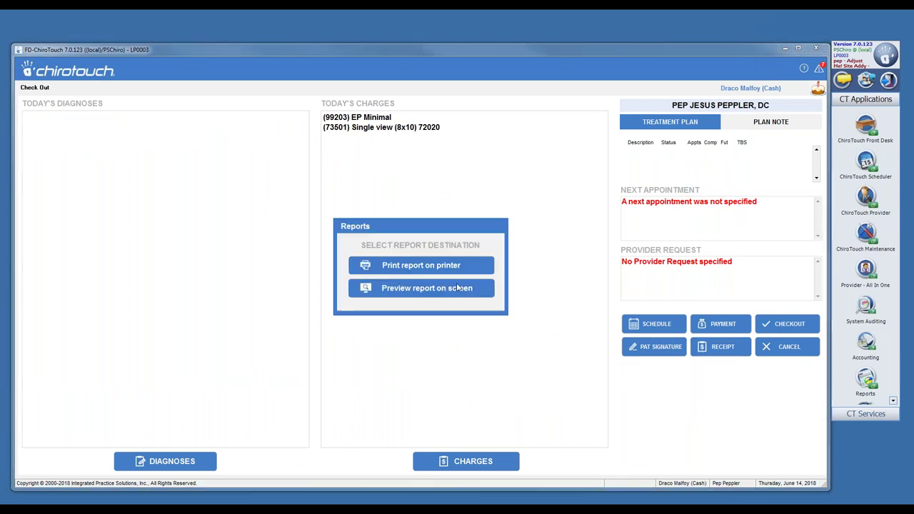
left_click(457, 292)
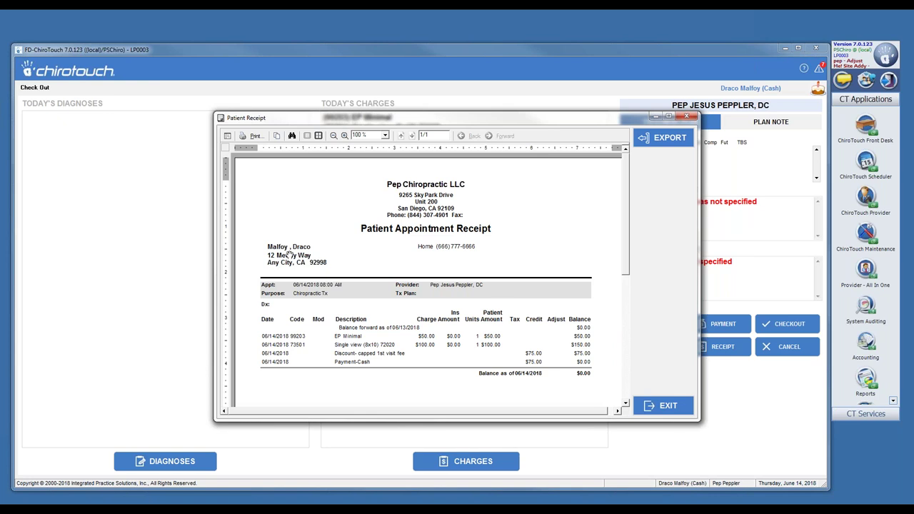
left_click(662, 405)
left_click(785, 346)
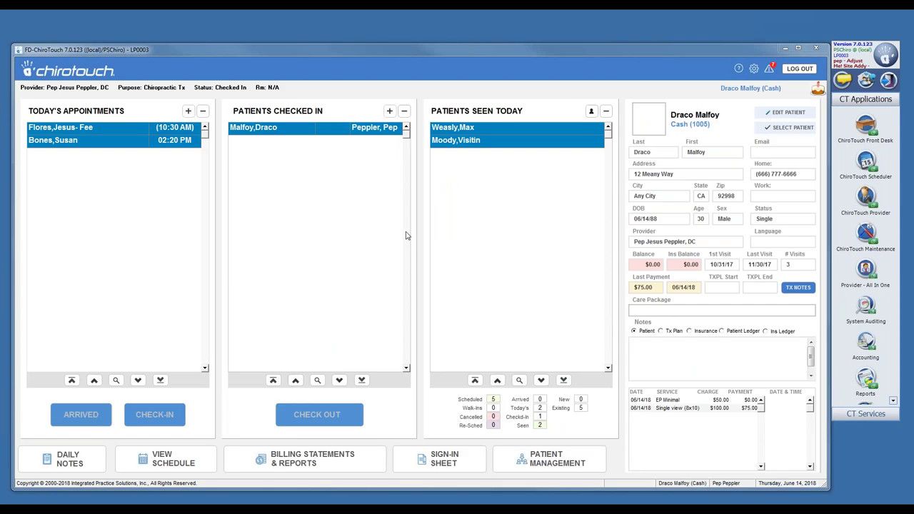
Step: Open the cash patient's ledger showing both charges, the $75.00 discount and $75.00 cash payment
left_click(535, 456)
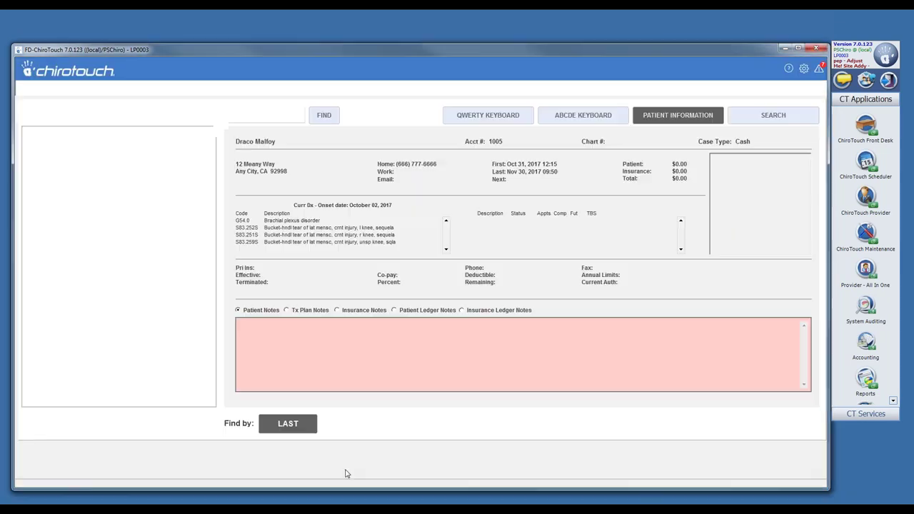
left_click(458, 464)
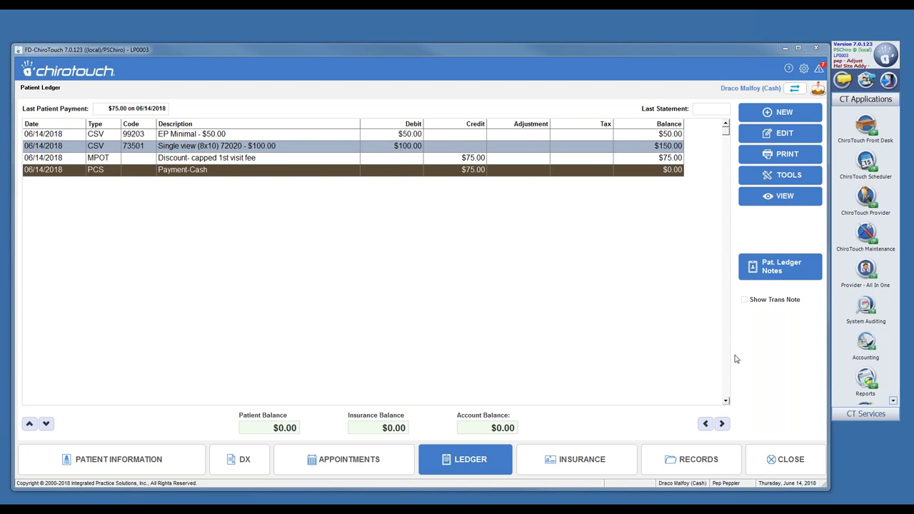
left_click(779, 459)
Step: Launch CT Community from the CT Services list and close the blank window it opens
left_click(880, 414)
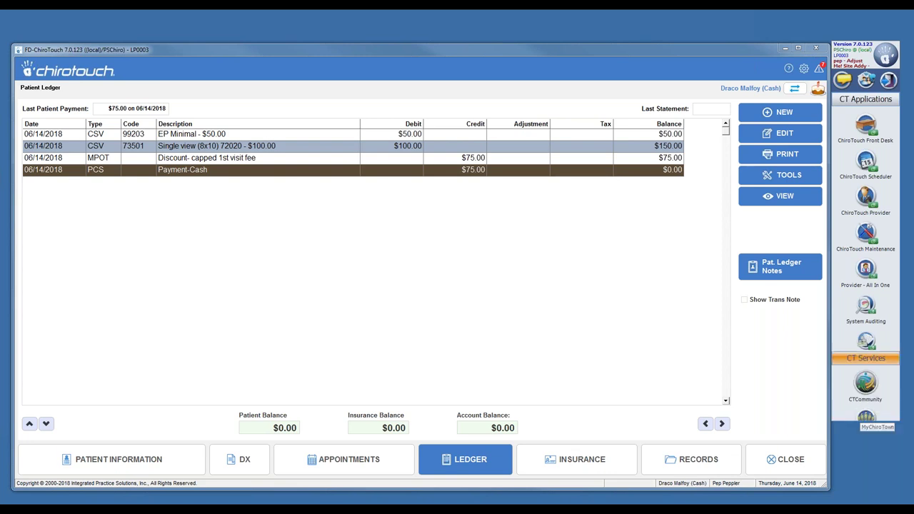
left_click(865, 139)
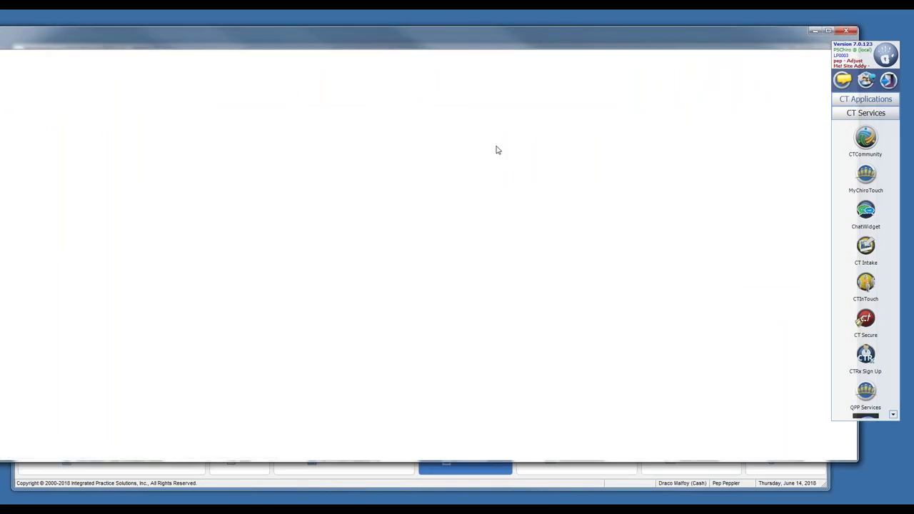
left_click(845, 33)
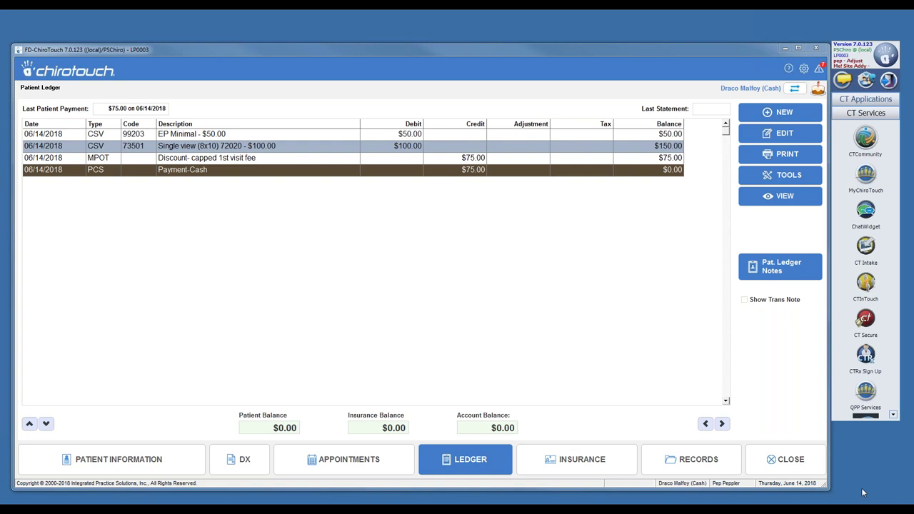
Step: Close the patient's ledger and relaunch CT Community from the CT Services list
left_click(780, 466)
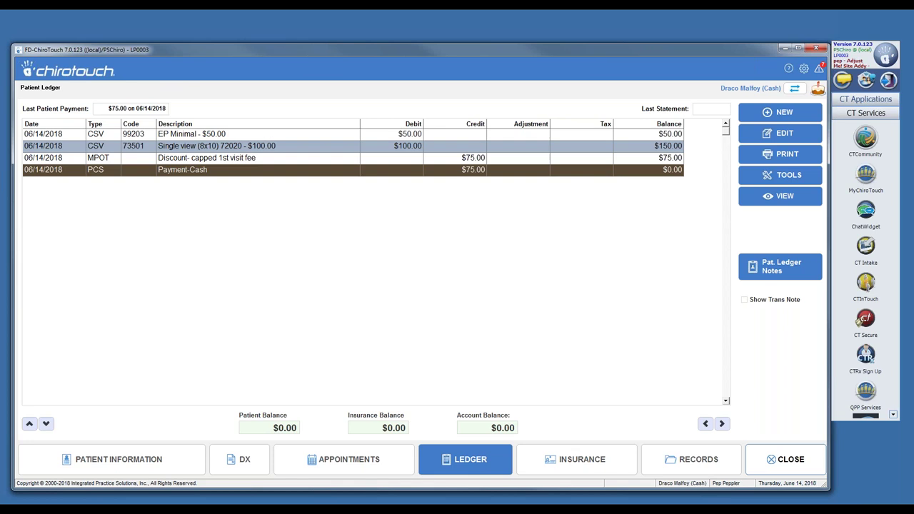
left_click(867, 101)
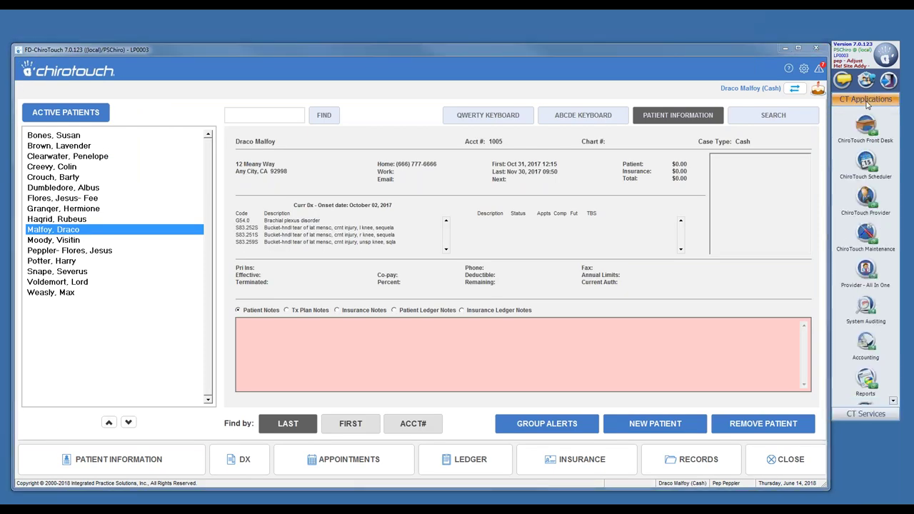
left_click(866, 414)
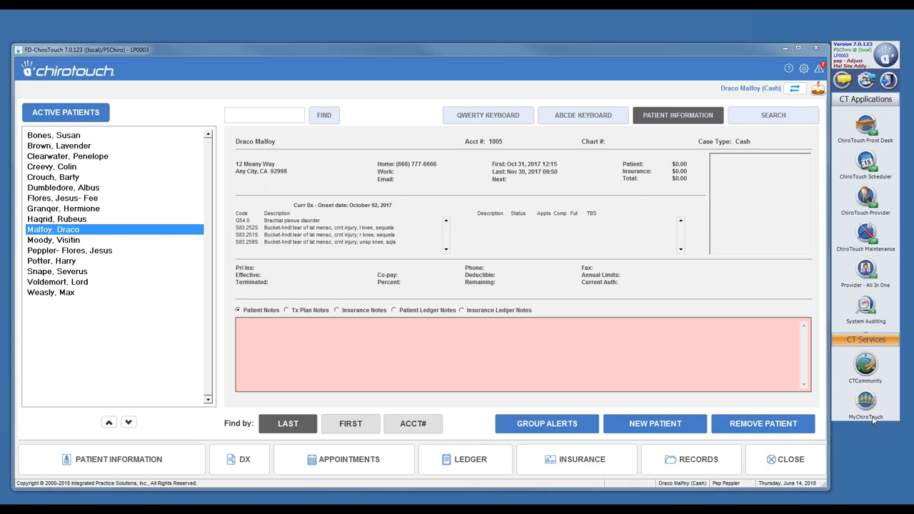
left_click(865, 137)
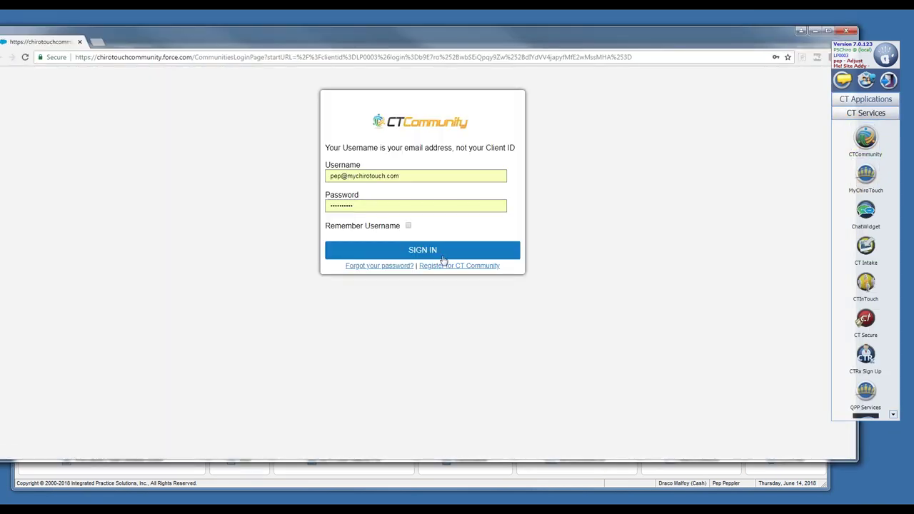
Step: Sign in to CT Community and open Product Ideas from the Important Links section
left_click(440, 257)
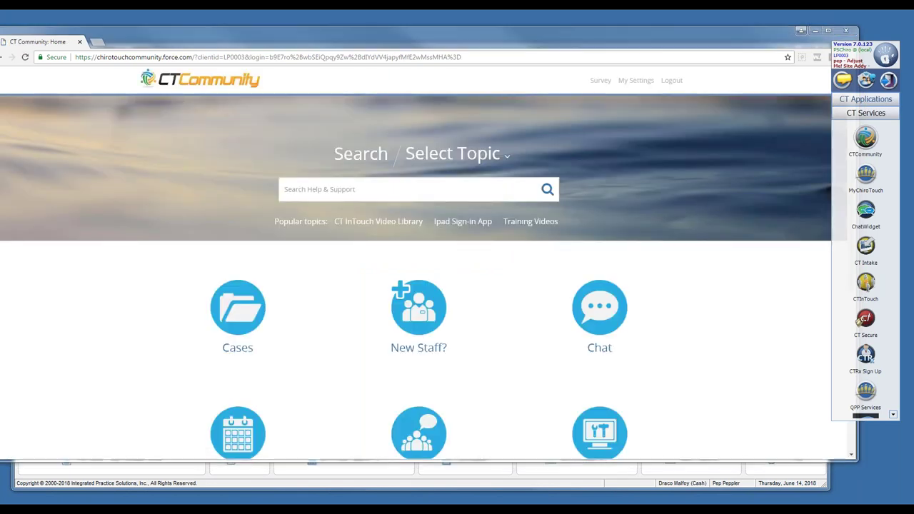
scroll(855, 246, "down", 1)
scroll(855, 247, "down", 5)
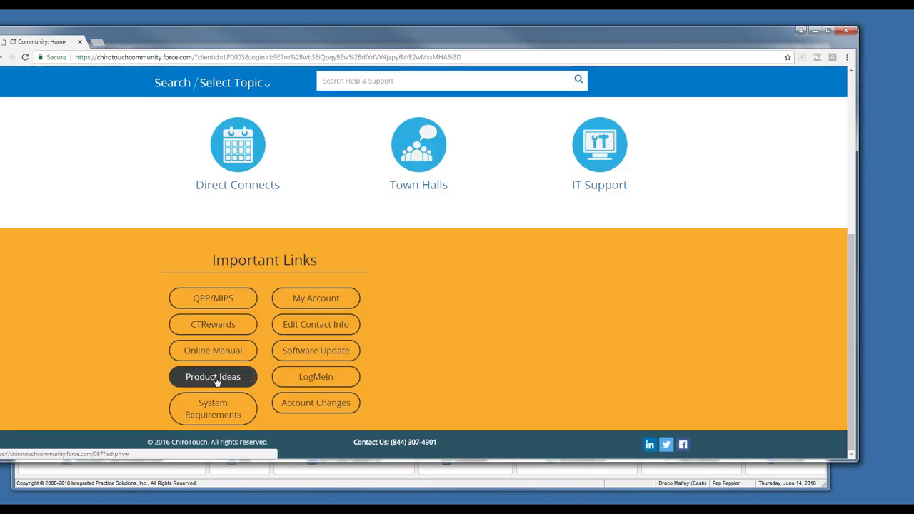
left_click_drag(855, 283, 842, 86)
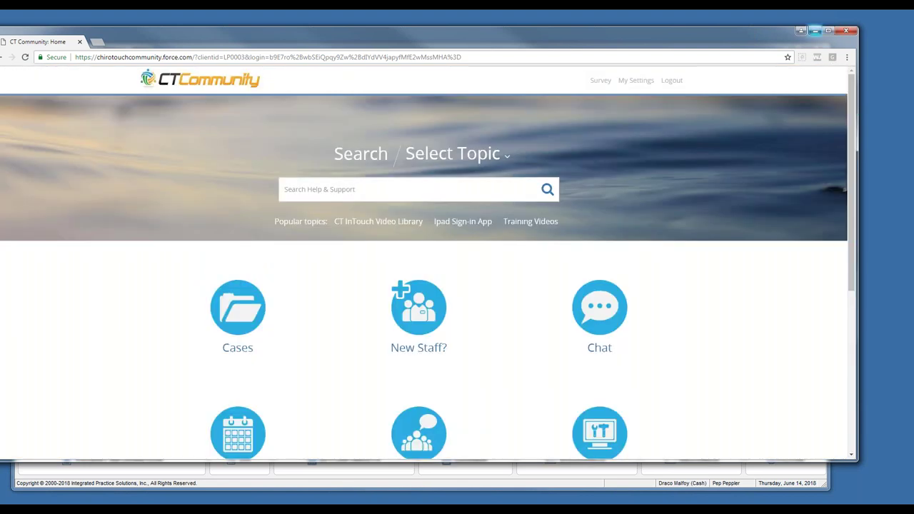
scroll(853, 179, "down", 4)
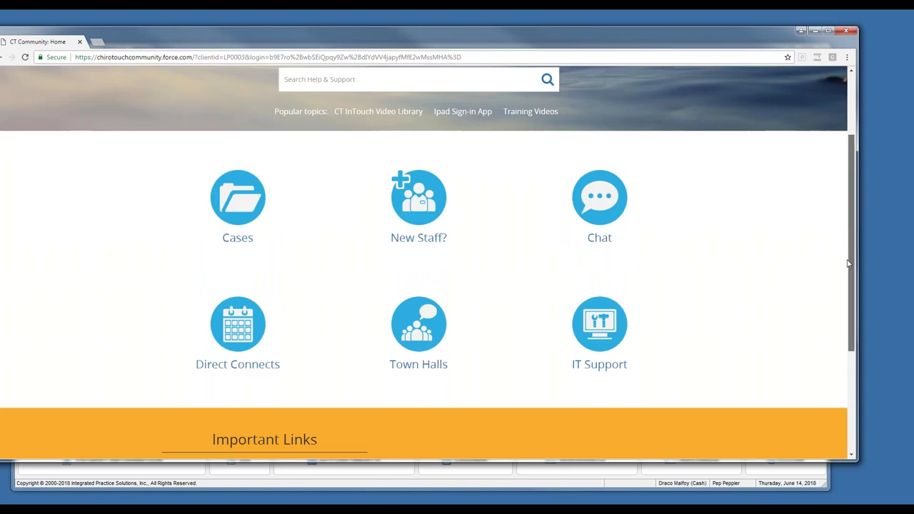
left_click(227, 378)
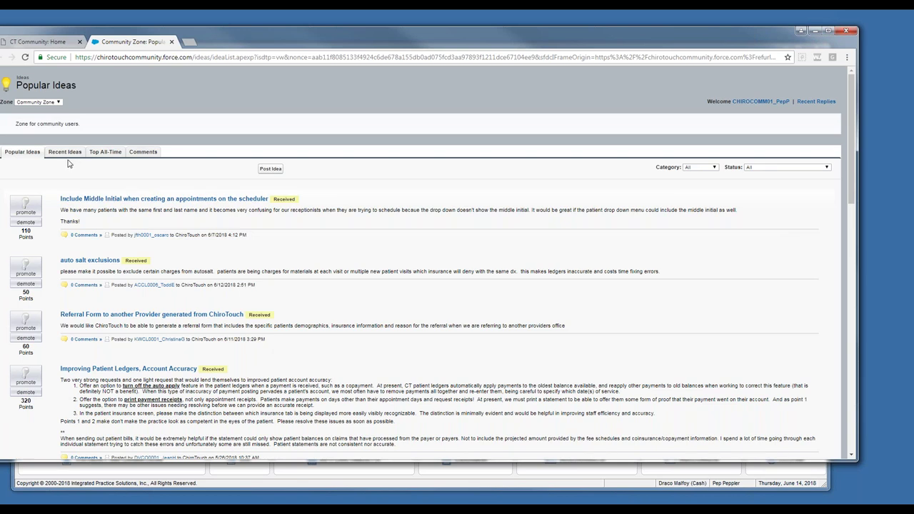
Step: Show Top All-Time ideas filtered to Delivered / Existing Feature and scroll through them
left_click(104, 152)
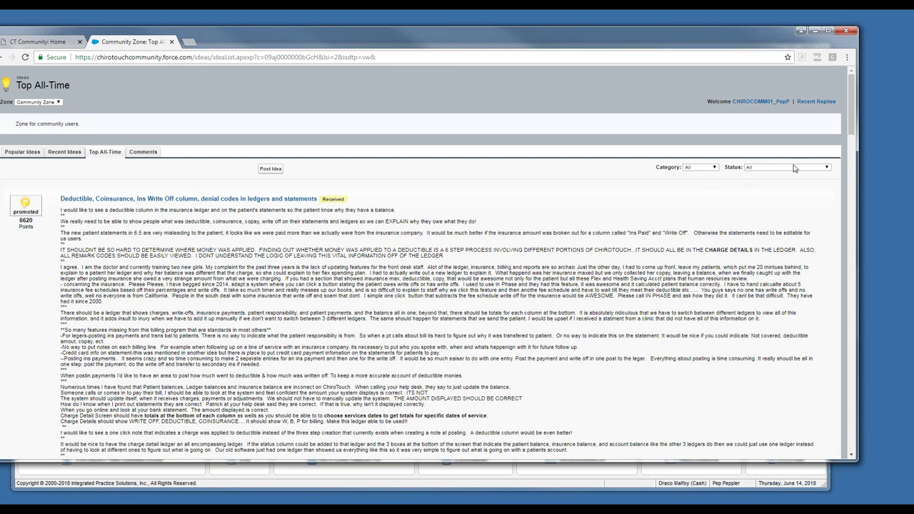
left_click(827, 168)
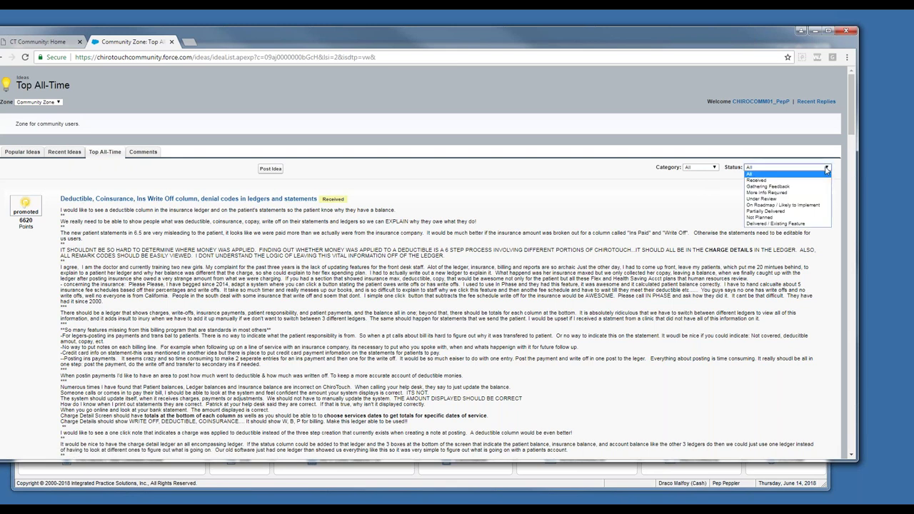
left_click(784, 224)
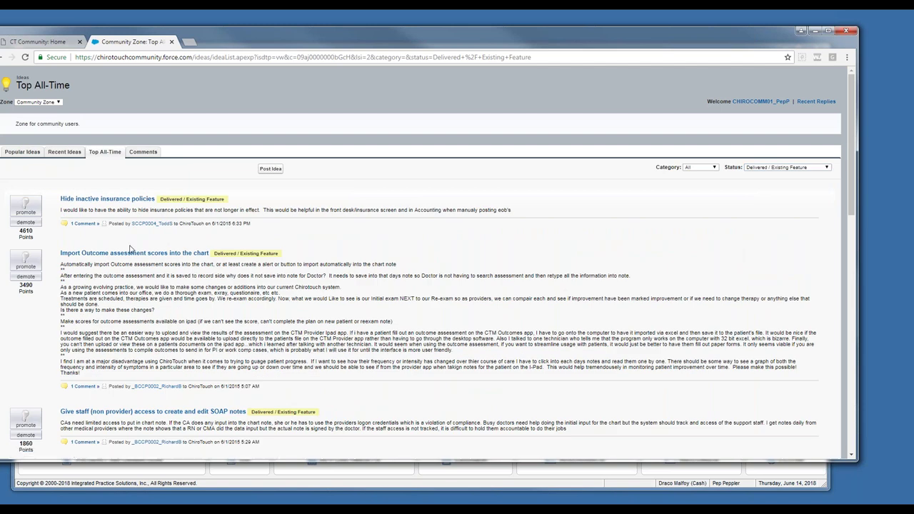
scroll(191, 250, "down", 1)
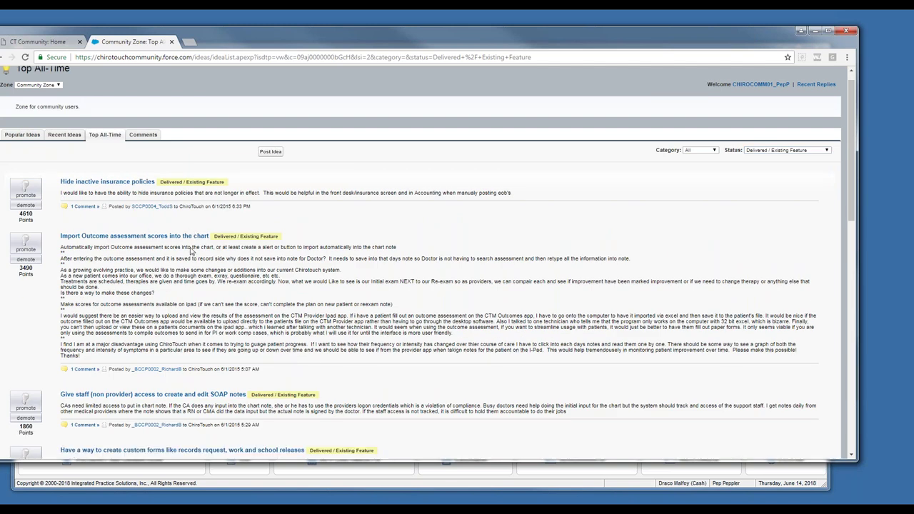
scroll(192, 250, "down", 5)
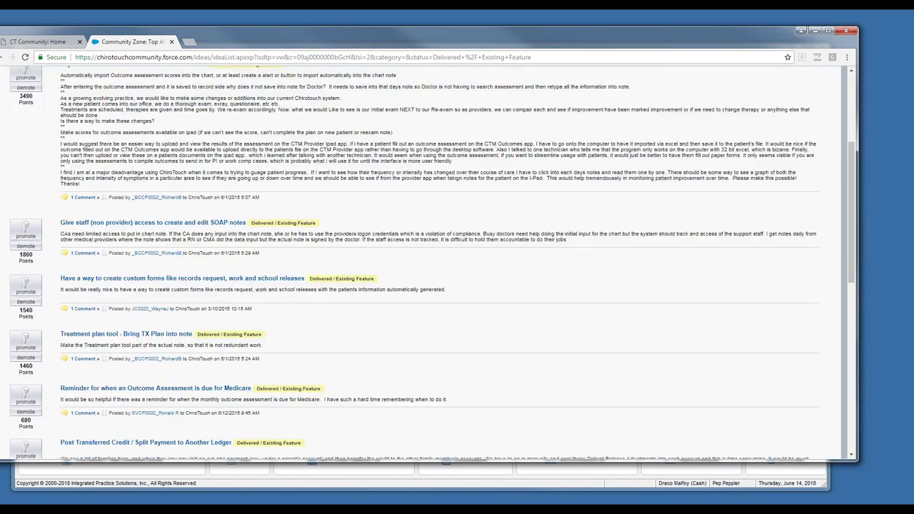
scroll(433, 262, "down", 1)
scroll(432, 263, "down", 6)
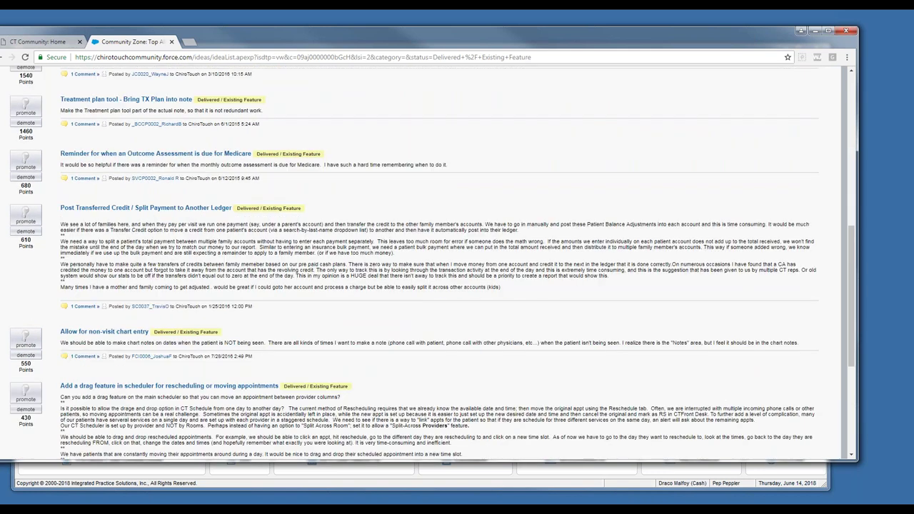
scroll(433, 263, "down", 7)
scroll(432, 263, "up", 5)
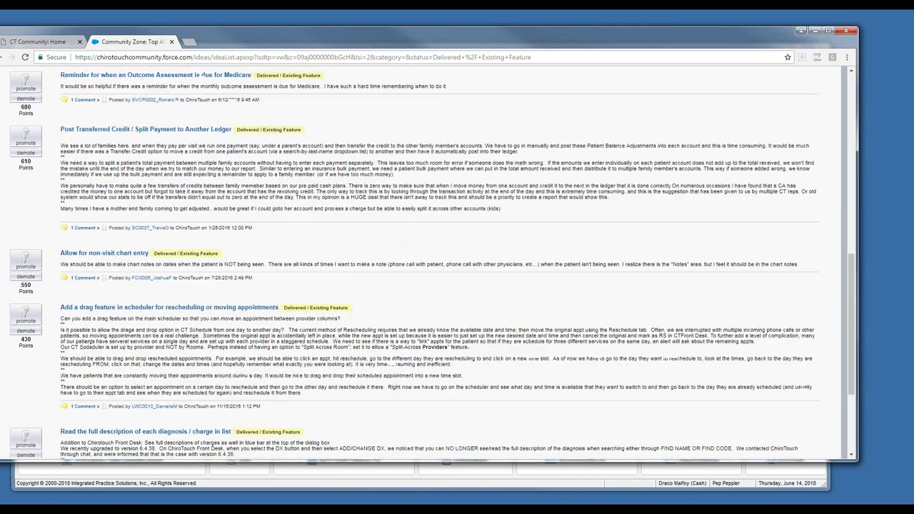
scroll(432, 263, "down", 7)
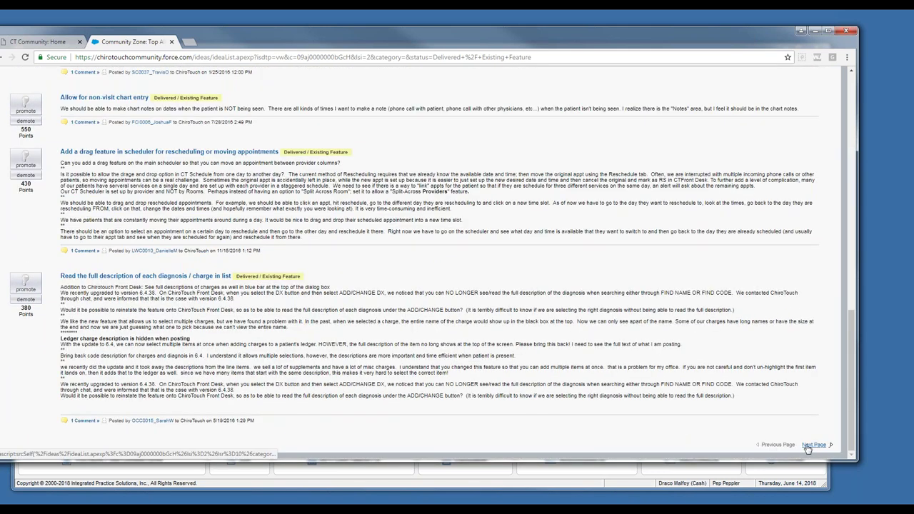
scroll(446, 394, "up", 15)
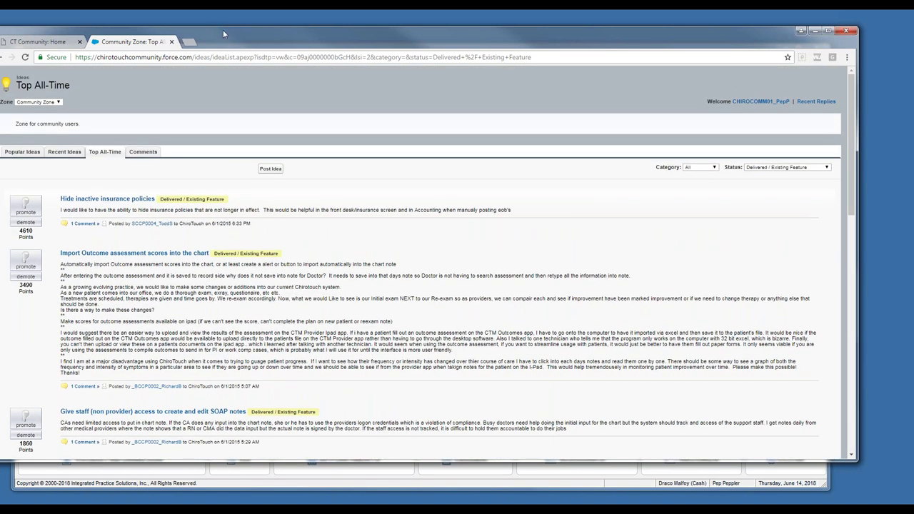
Step: Close the Top All-Time ideas tab and the CT Community browser window
left_click_drag(223, 34, 243, 35)
left_click(196, 42)
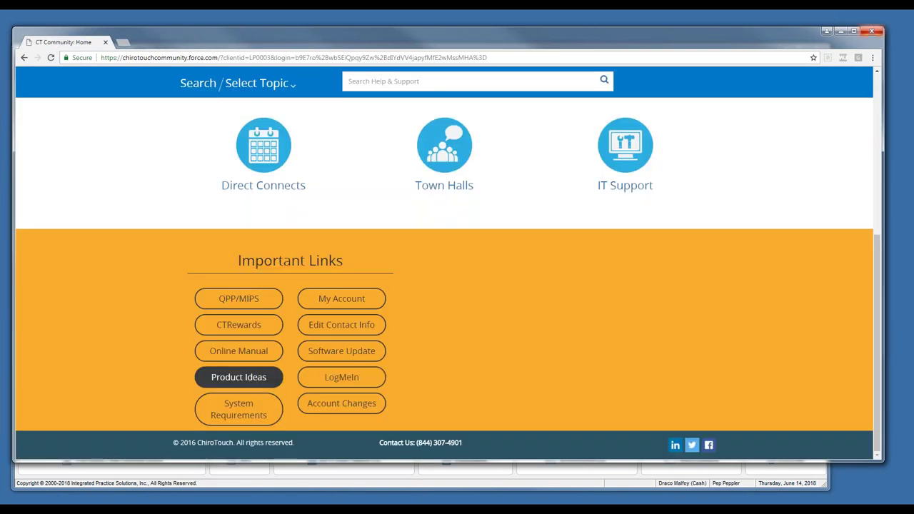
left_click(872, 31)
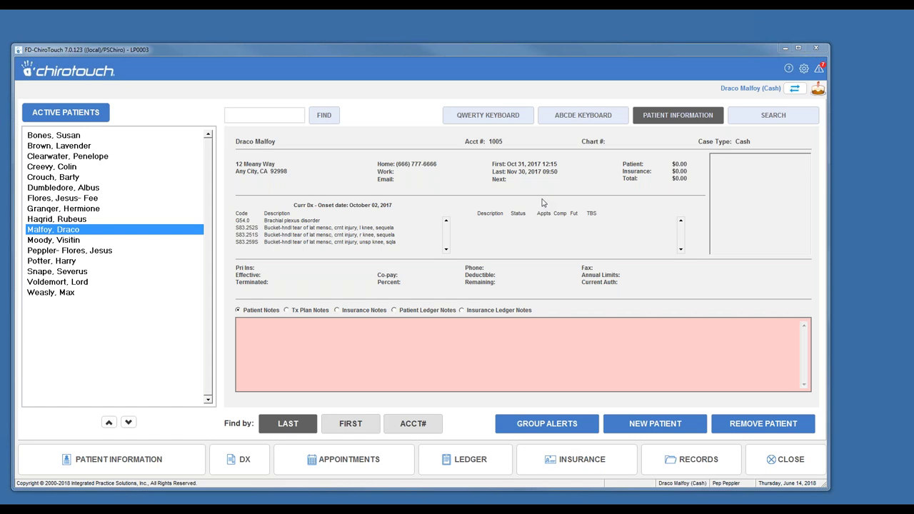
Step: Close the cash patient's Patient Information screen to return to the Front Desk dashboard
left_click_drag(401, 51, 406, 39)
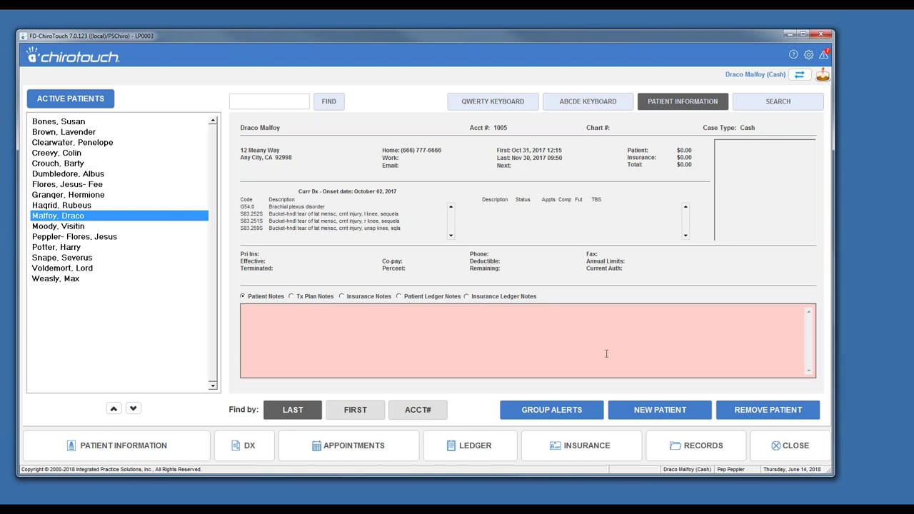
left_click(790, 446)
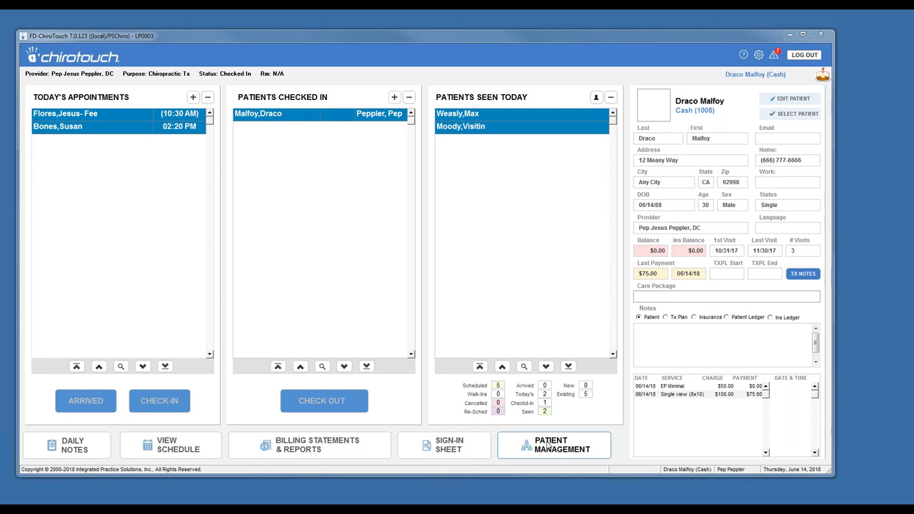
Step: Bring up Maintenance and go to the Charges Fee Schedules list
mouse_move(307, 509)
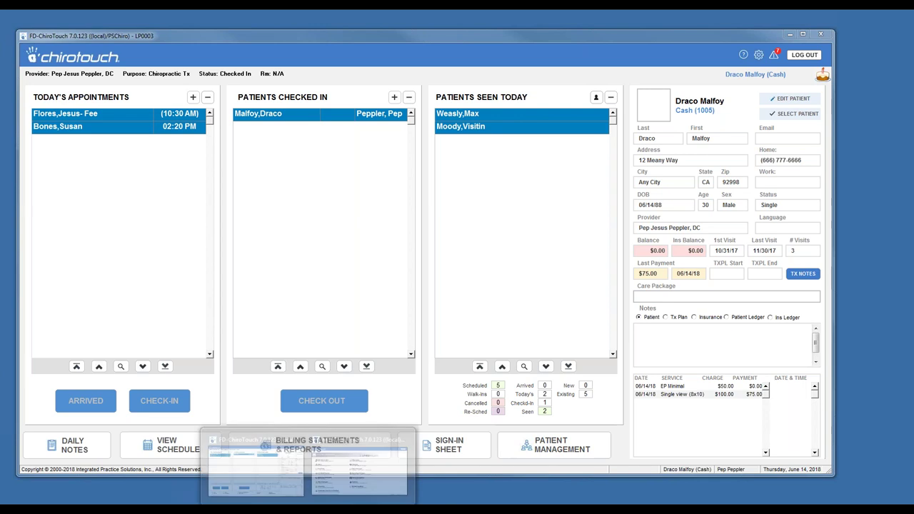
left_click(359, 475)
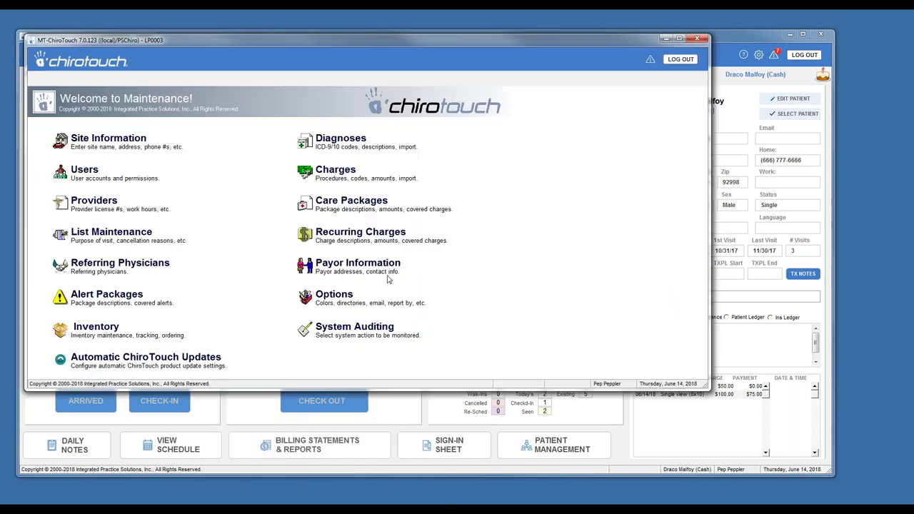
left_click(335, 178)
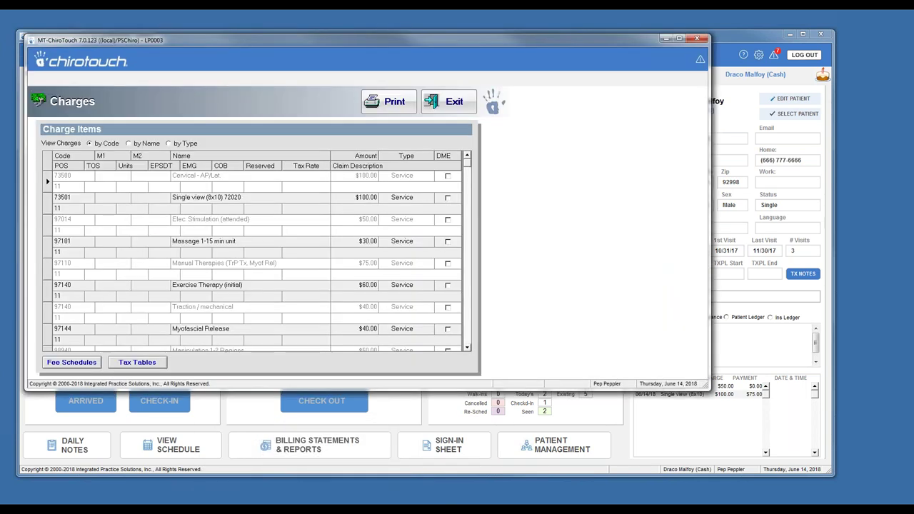
left_click(78, 364)
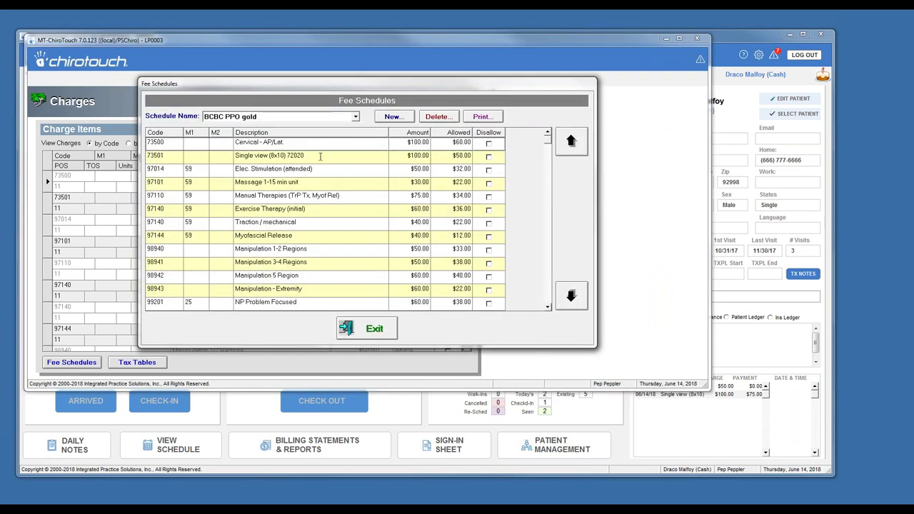
Step: Create a new fee schedule named 'chusa MC' copied from the existing CHUSA schedule
left_click(396, 118)
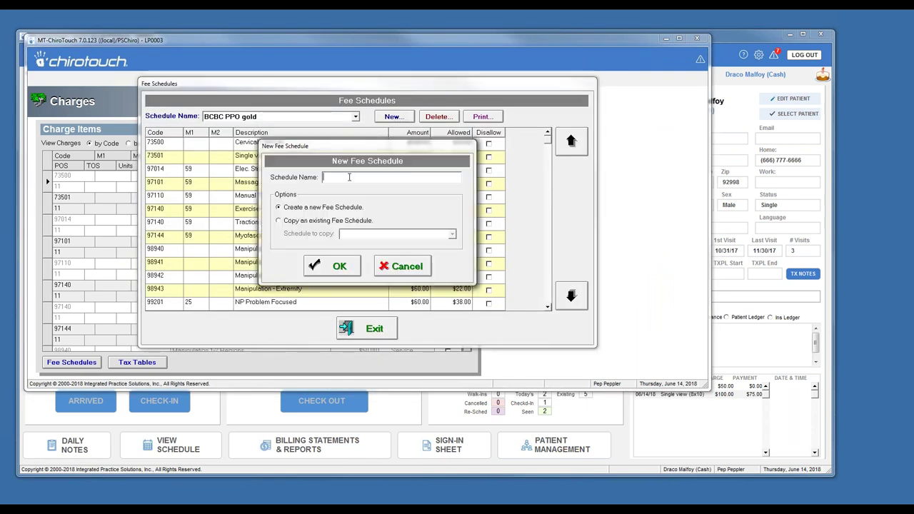
type("chus")
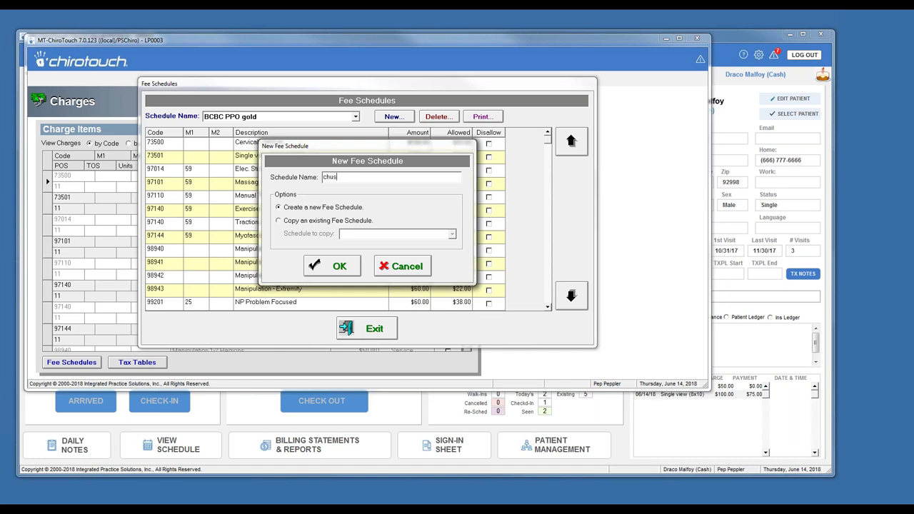
type("a MC")
left_click(278, 222)
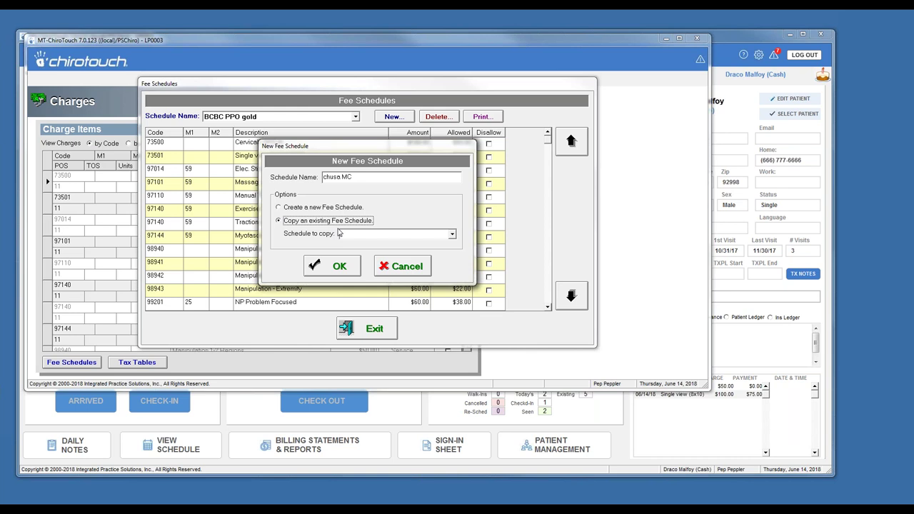
left_click(451, 235)
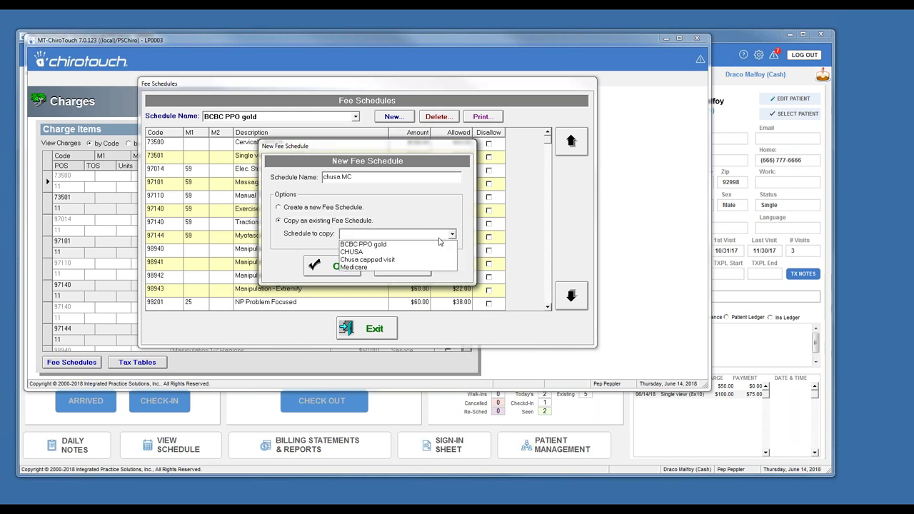
left_click(373, 252)
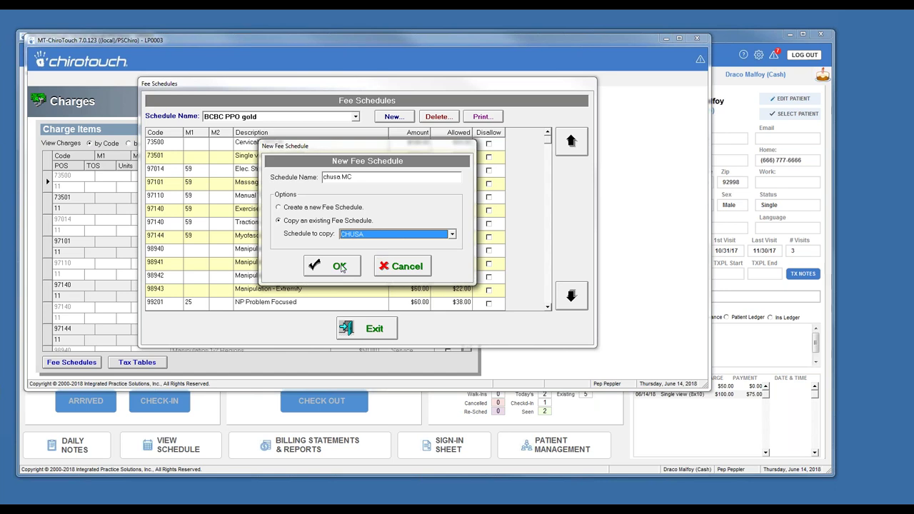
left_click(315, 264)
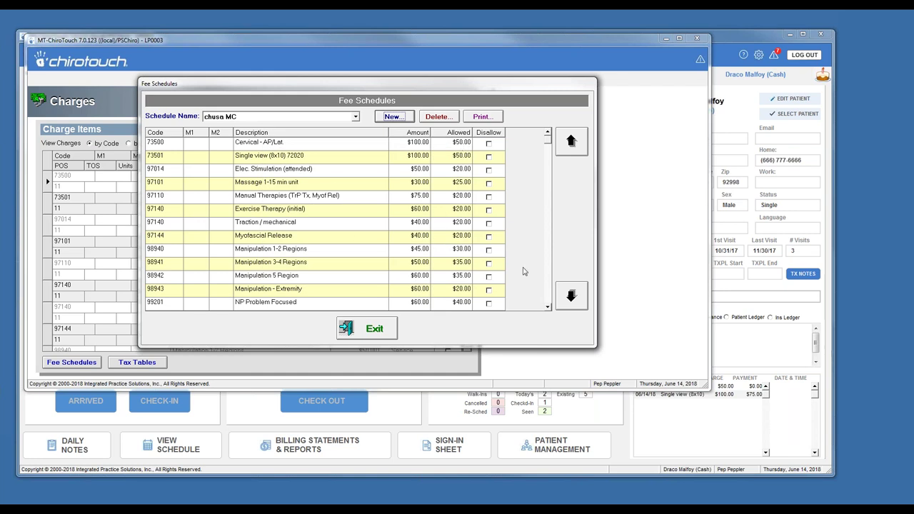
Step: Set allowed amounts to 45 for 98940, 50 for 98941 and 60 for 98942
scroll(550, 311, "down", 1)
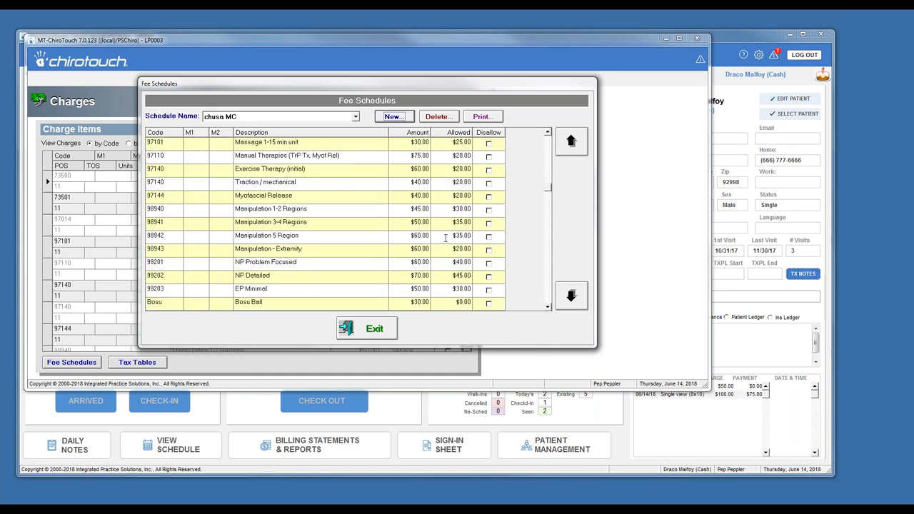
left_click(471, 210)
type("45")
key("Return")
type("50")
key("Return")
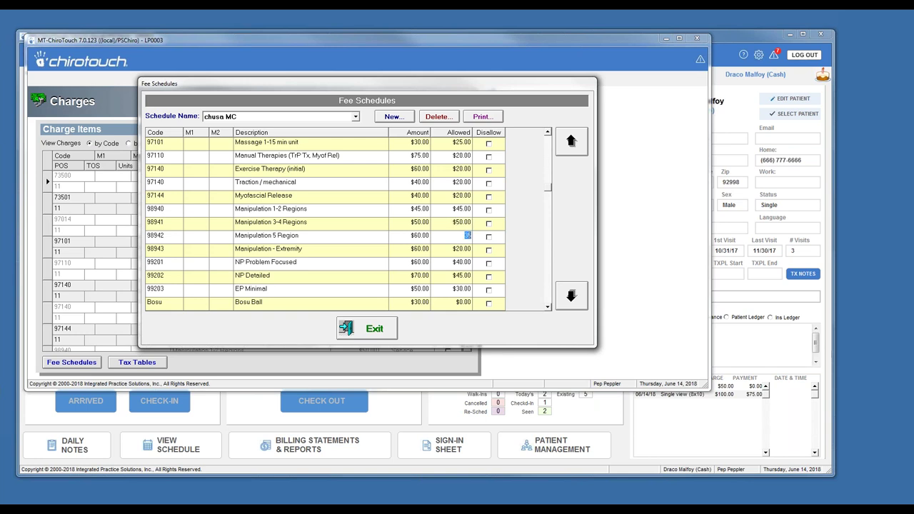
type("60")
Step: Close Fee Schedules, saving changes and accepting the $0.00 allowed-amount warning
left_click(399, 120)
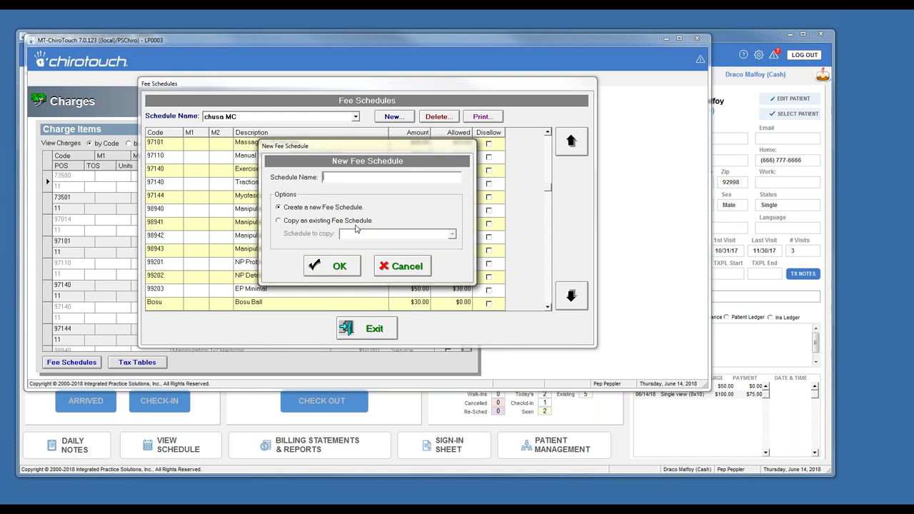
left_click(400, 267)
left_click(371, 331)
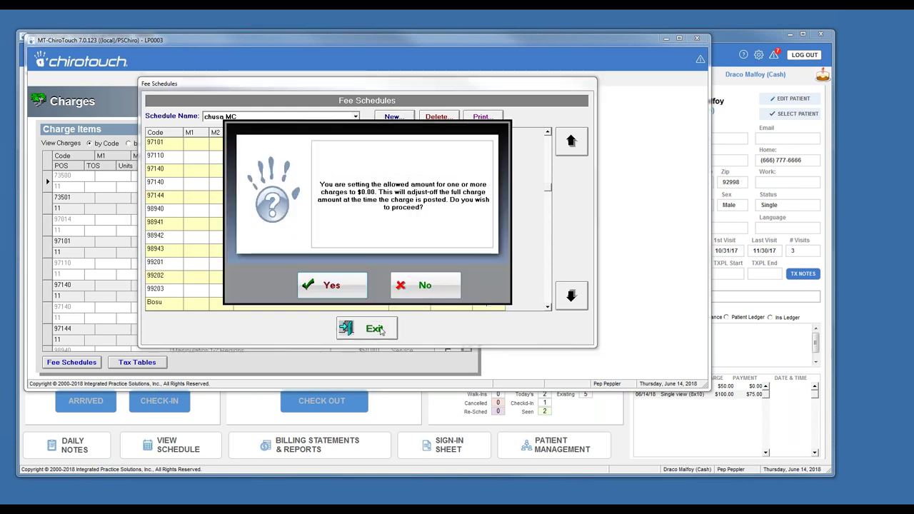
left_click(424, 286)
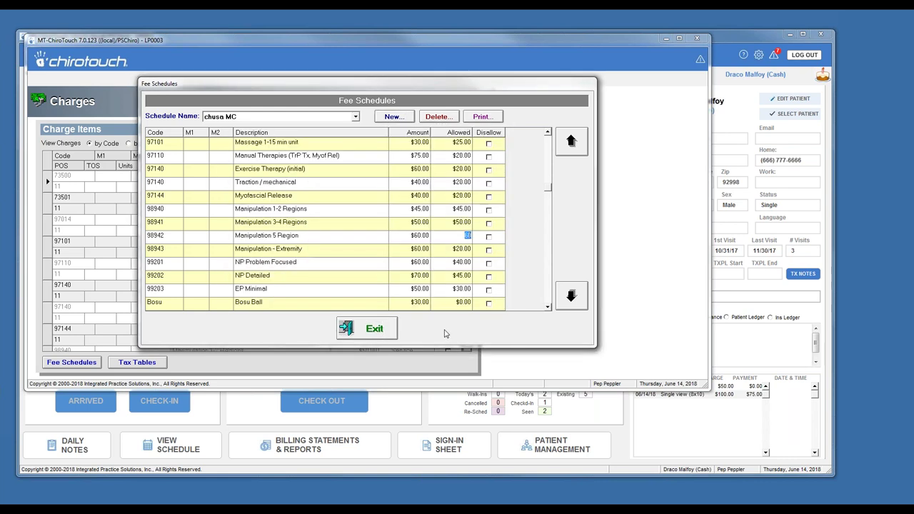
left_click(376, 334)
left_click(353, 293)
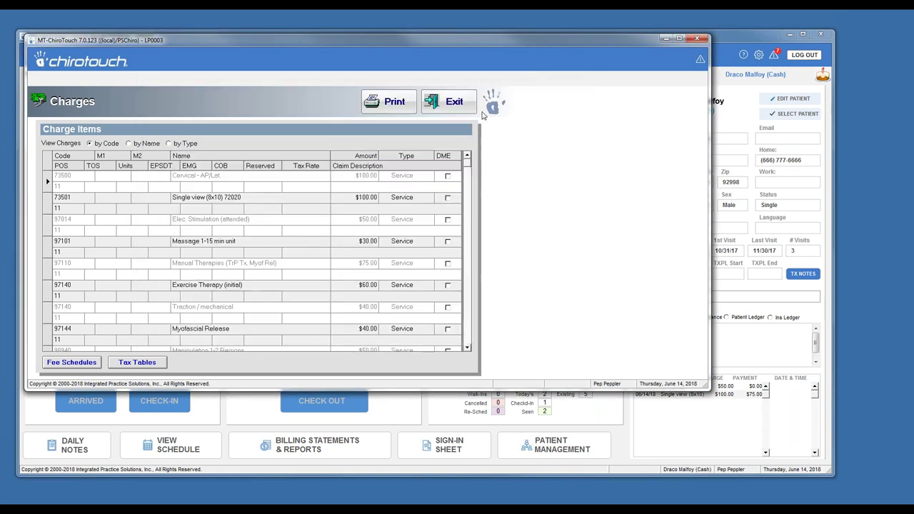
Step: Exit the Charges list back to the Maintenance welcome menu
left_click(454, 107)
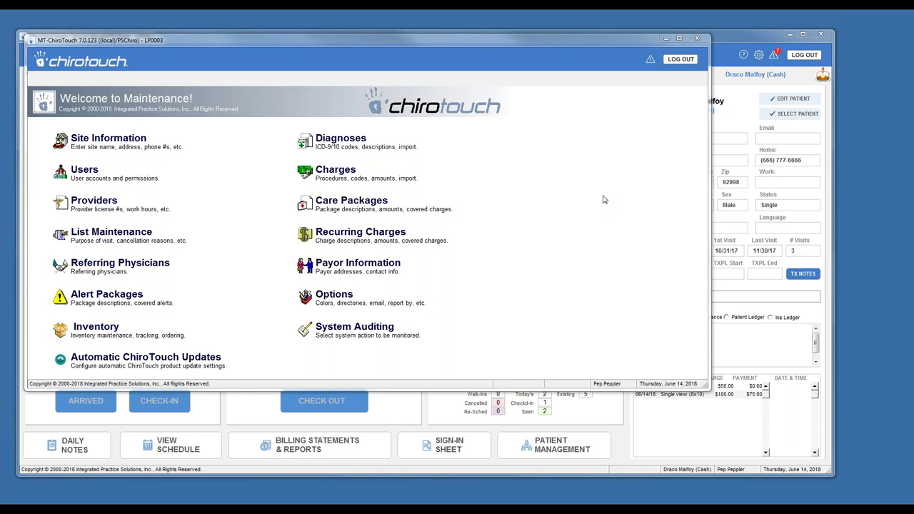
Step: Minimize the Maintenance window to return to the Front Desk screen
left_click(667, 38)
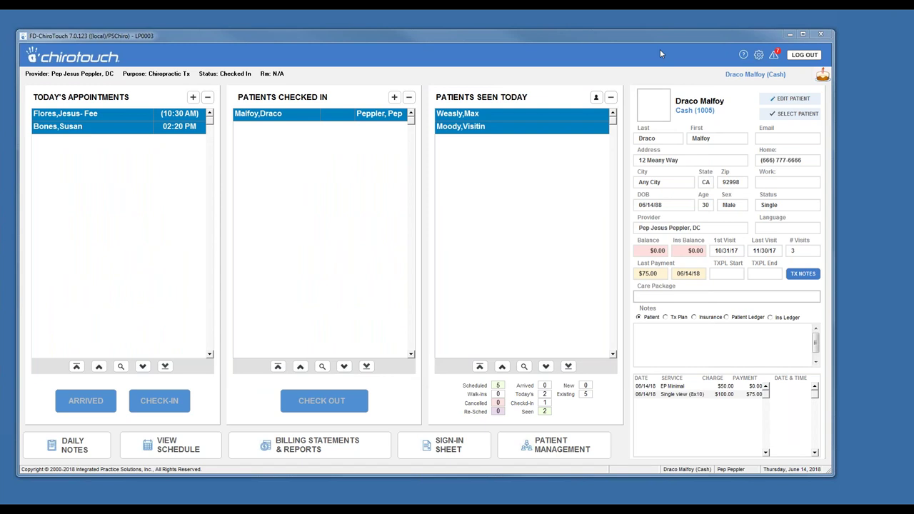